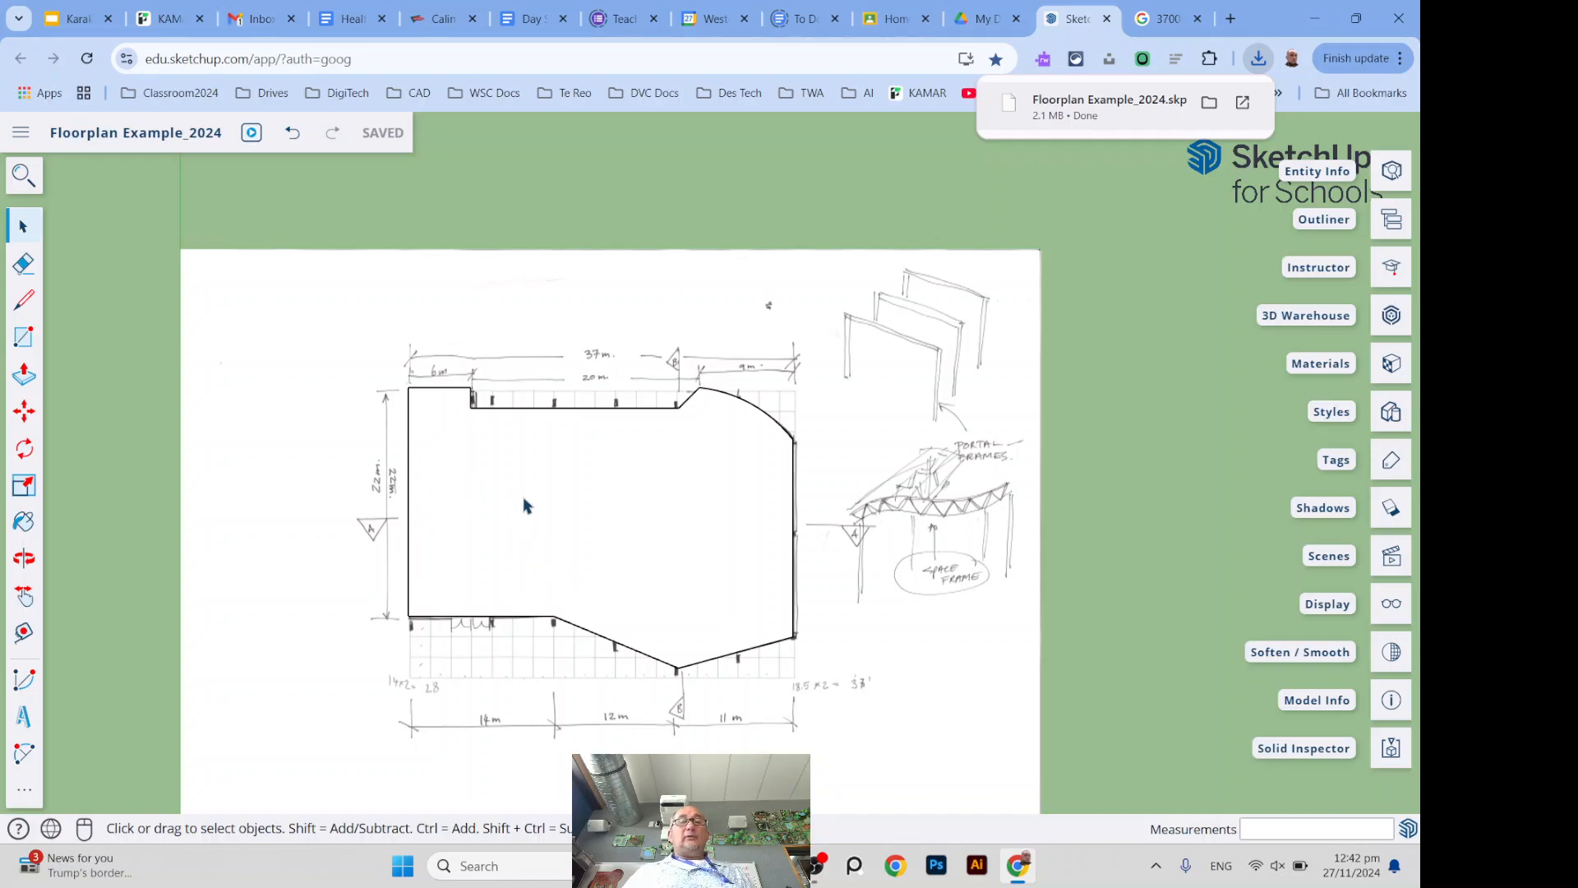
pyautogui.scroll(5, 500, 509)
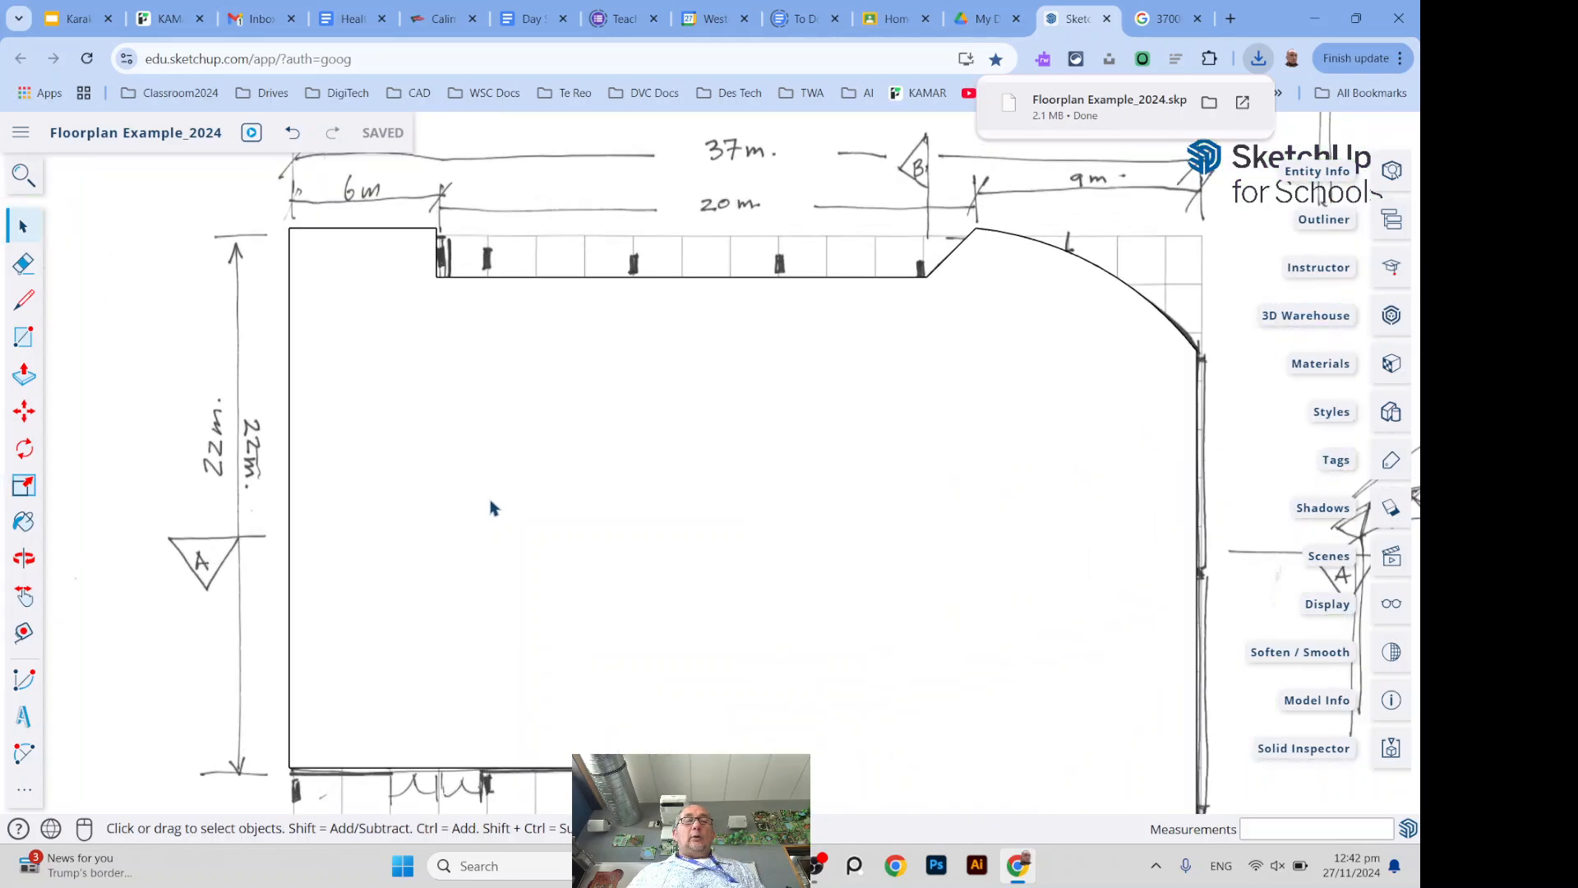
pyautogui.click(24, 299)
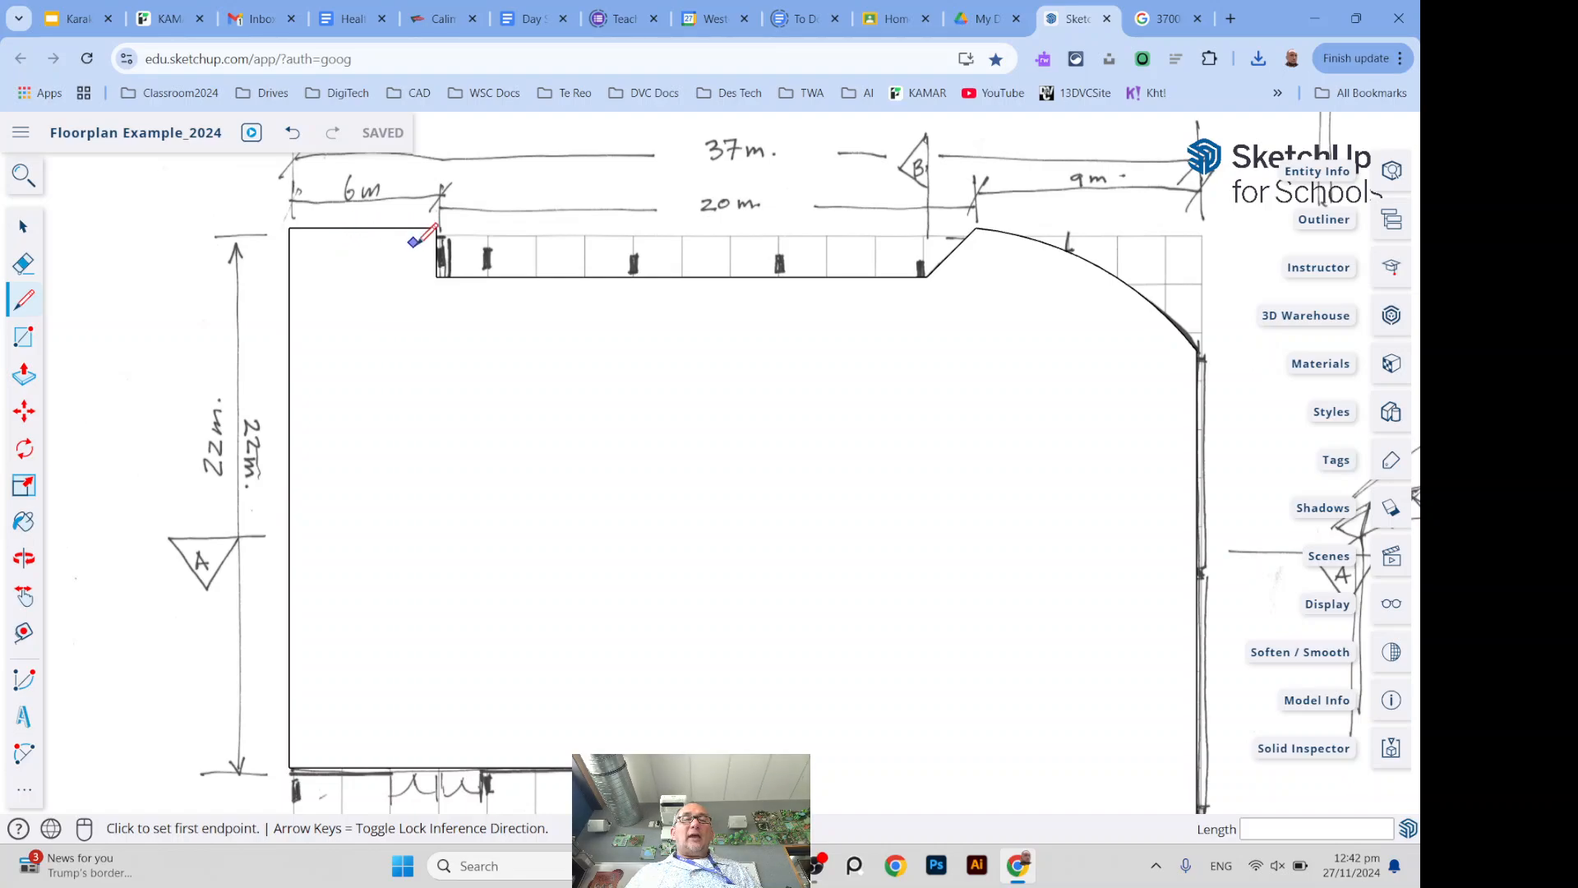
pyautogui.click(24, 226)
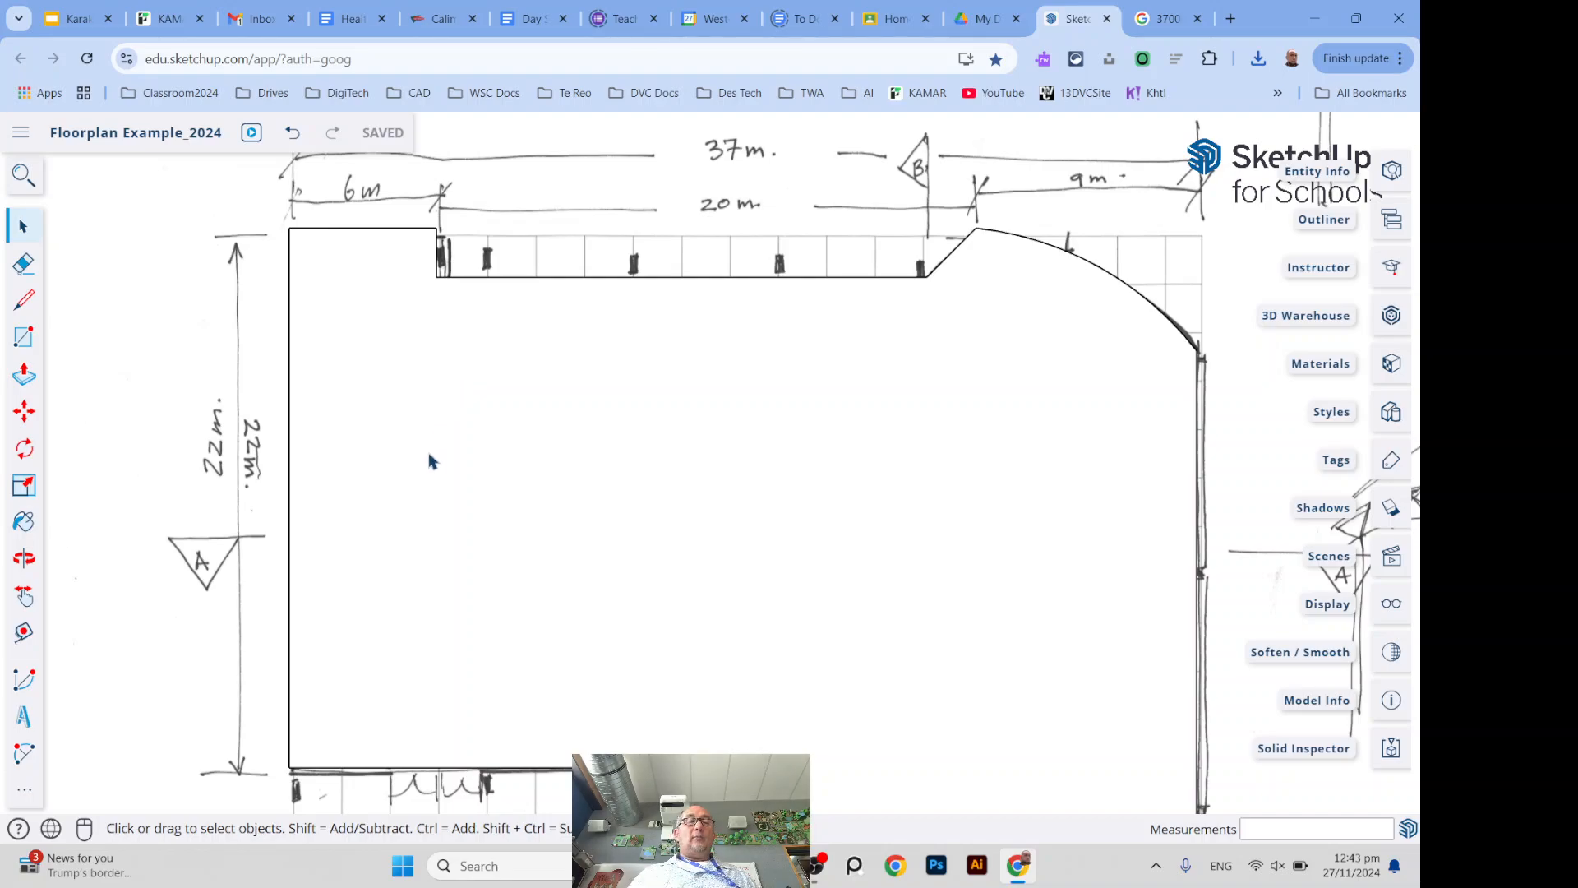
# Offset the outline of the floor plan face 200 mm inward to form the external wall thickness
pyautogui.click(583, 434)
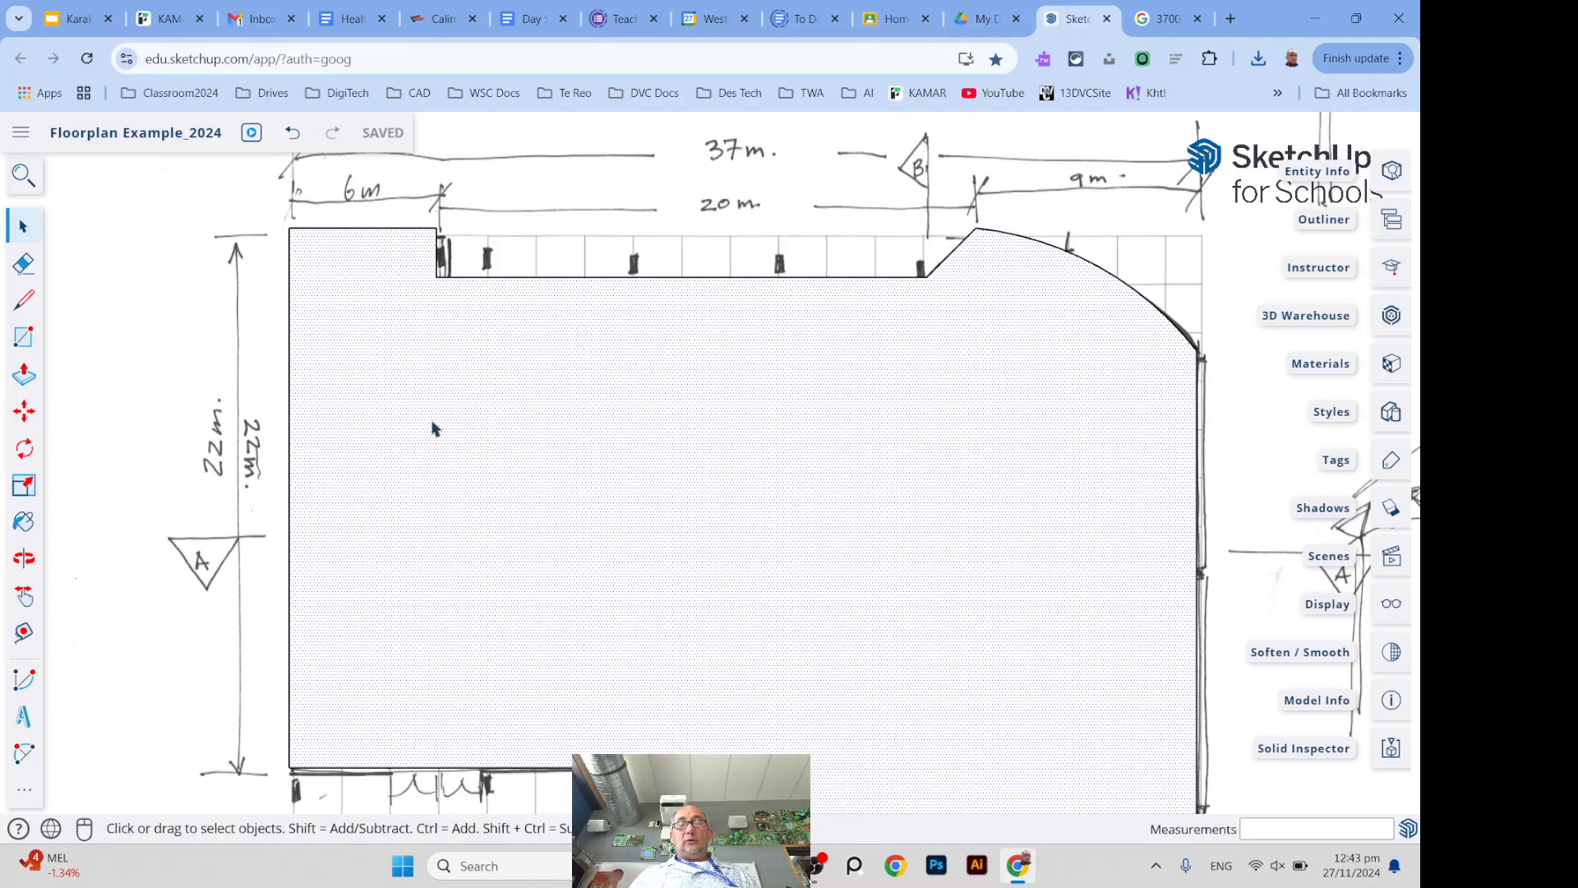
pyautogui.scroll(-2, 442, 411)
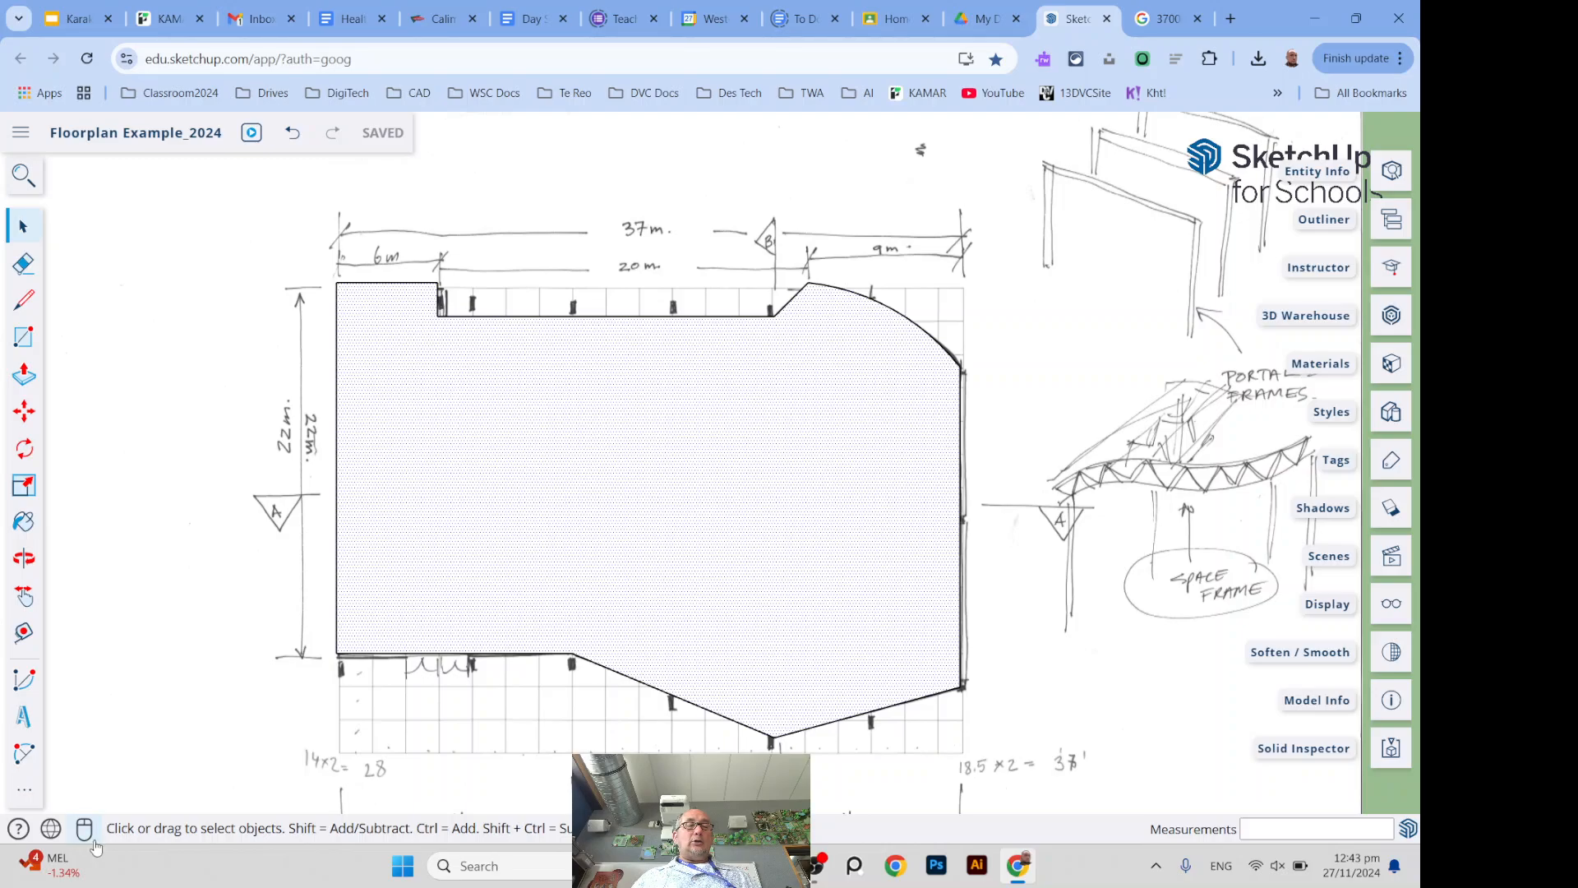
pyautogui.click(18, 790)
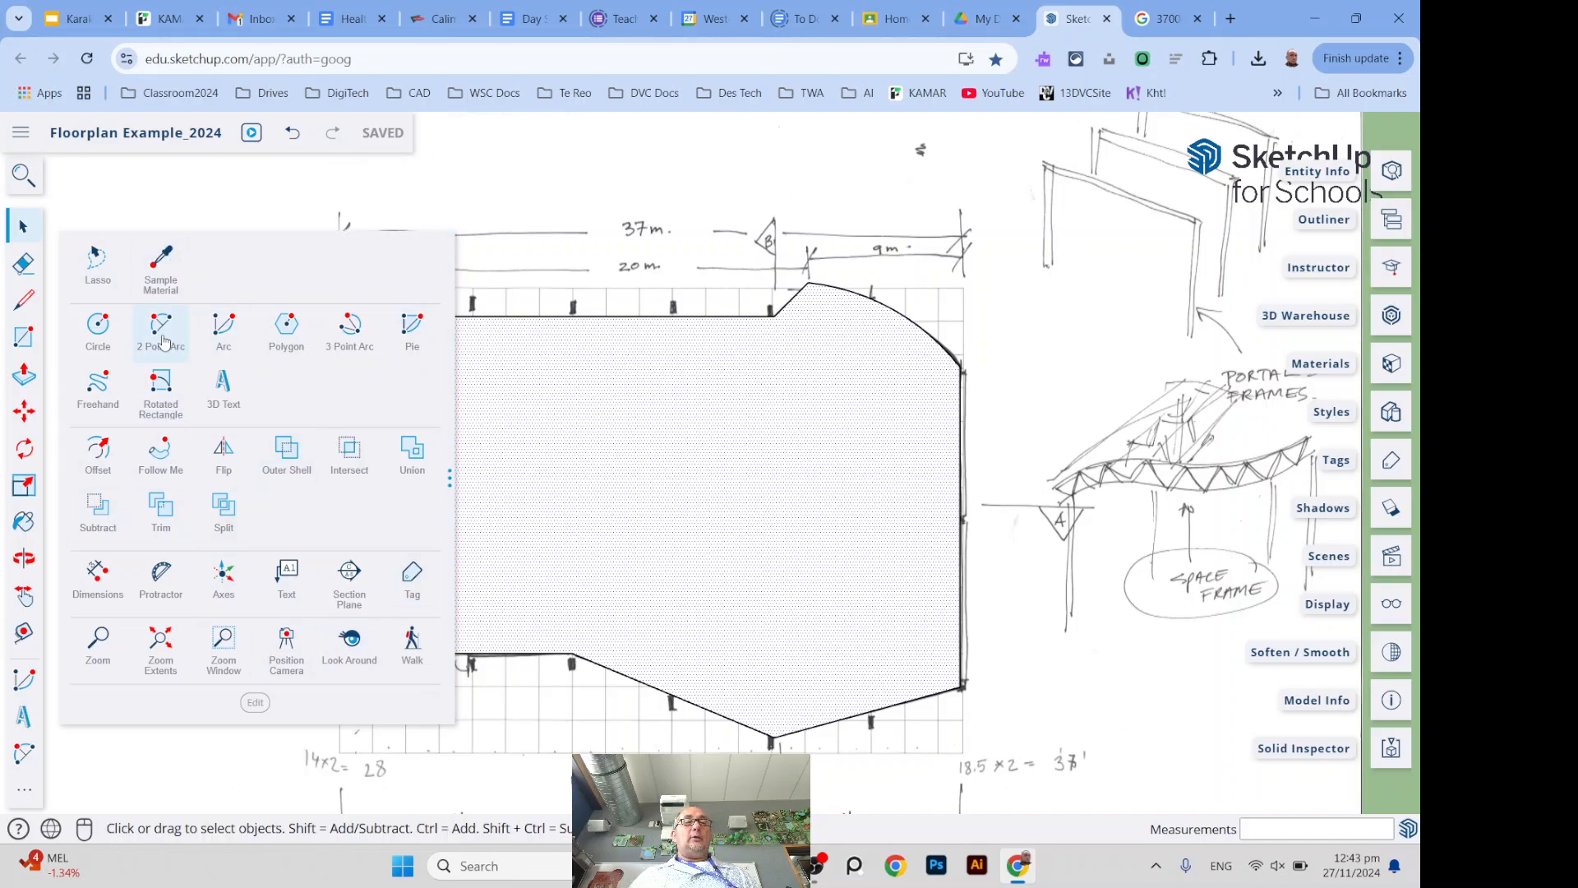
pyautogui.click(96, 459)
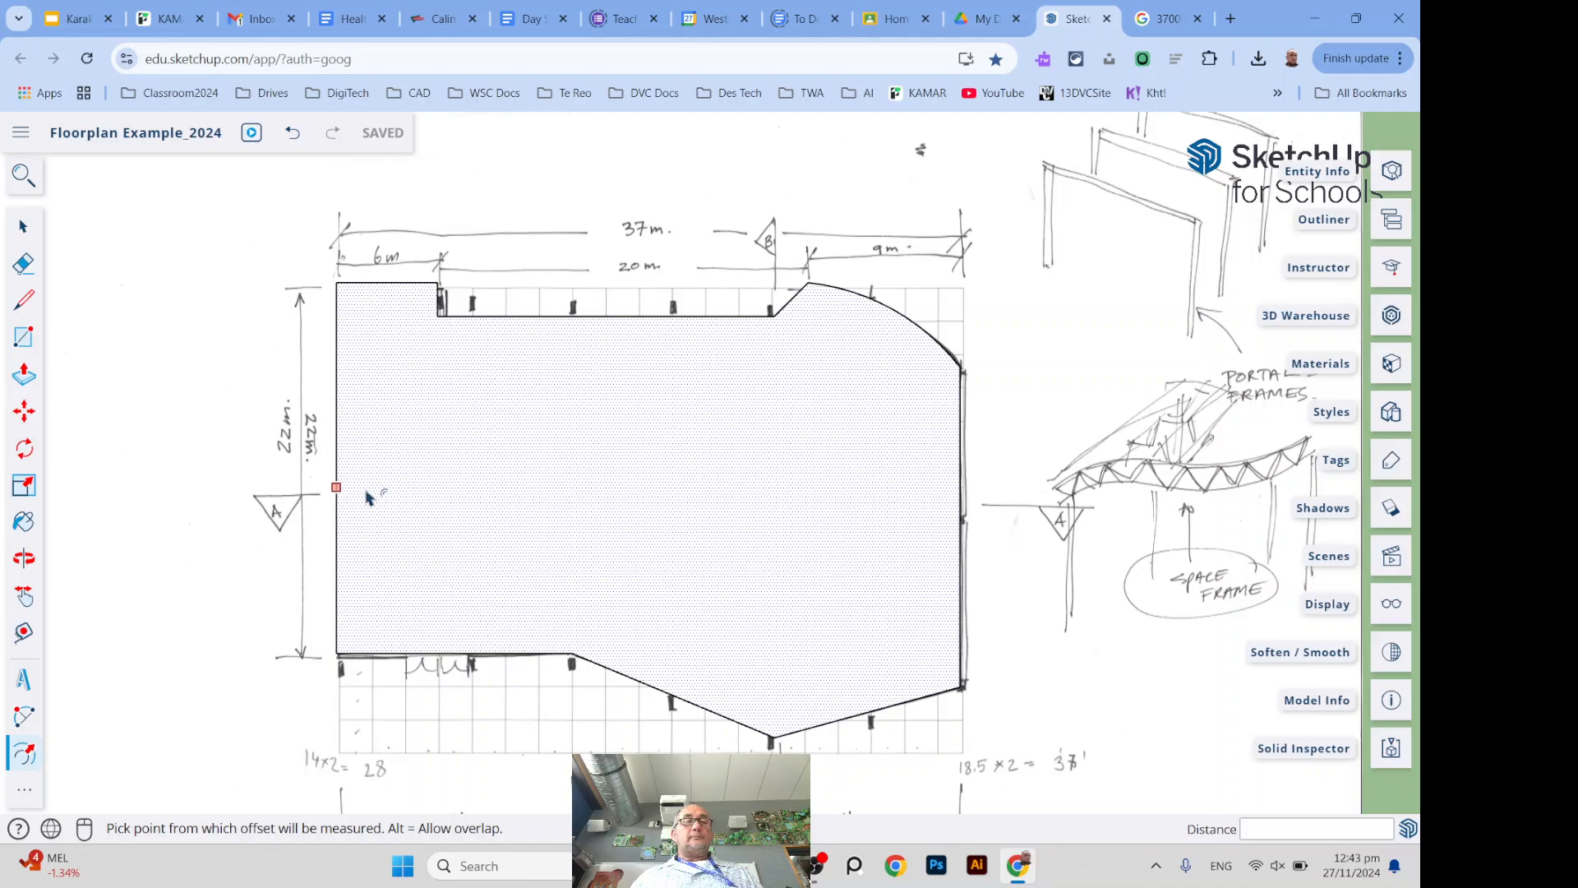
pyautogui.scroll(5, 354, 486)
pyautogui.scroll(1, 318, 476)
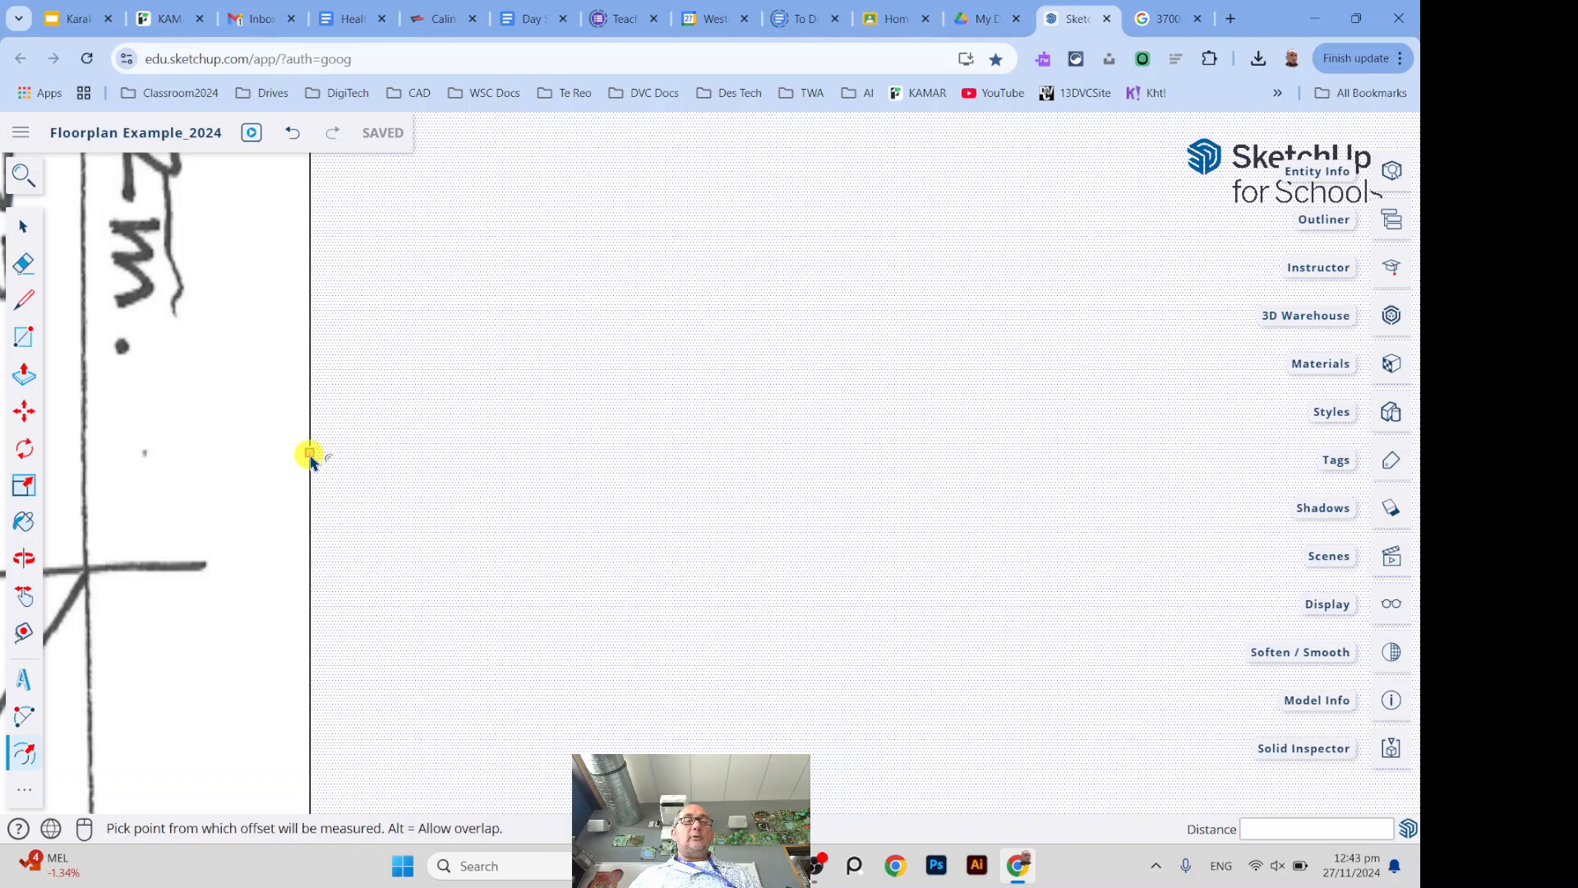
pyautogui.click(311, 457)
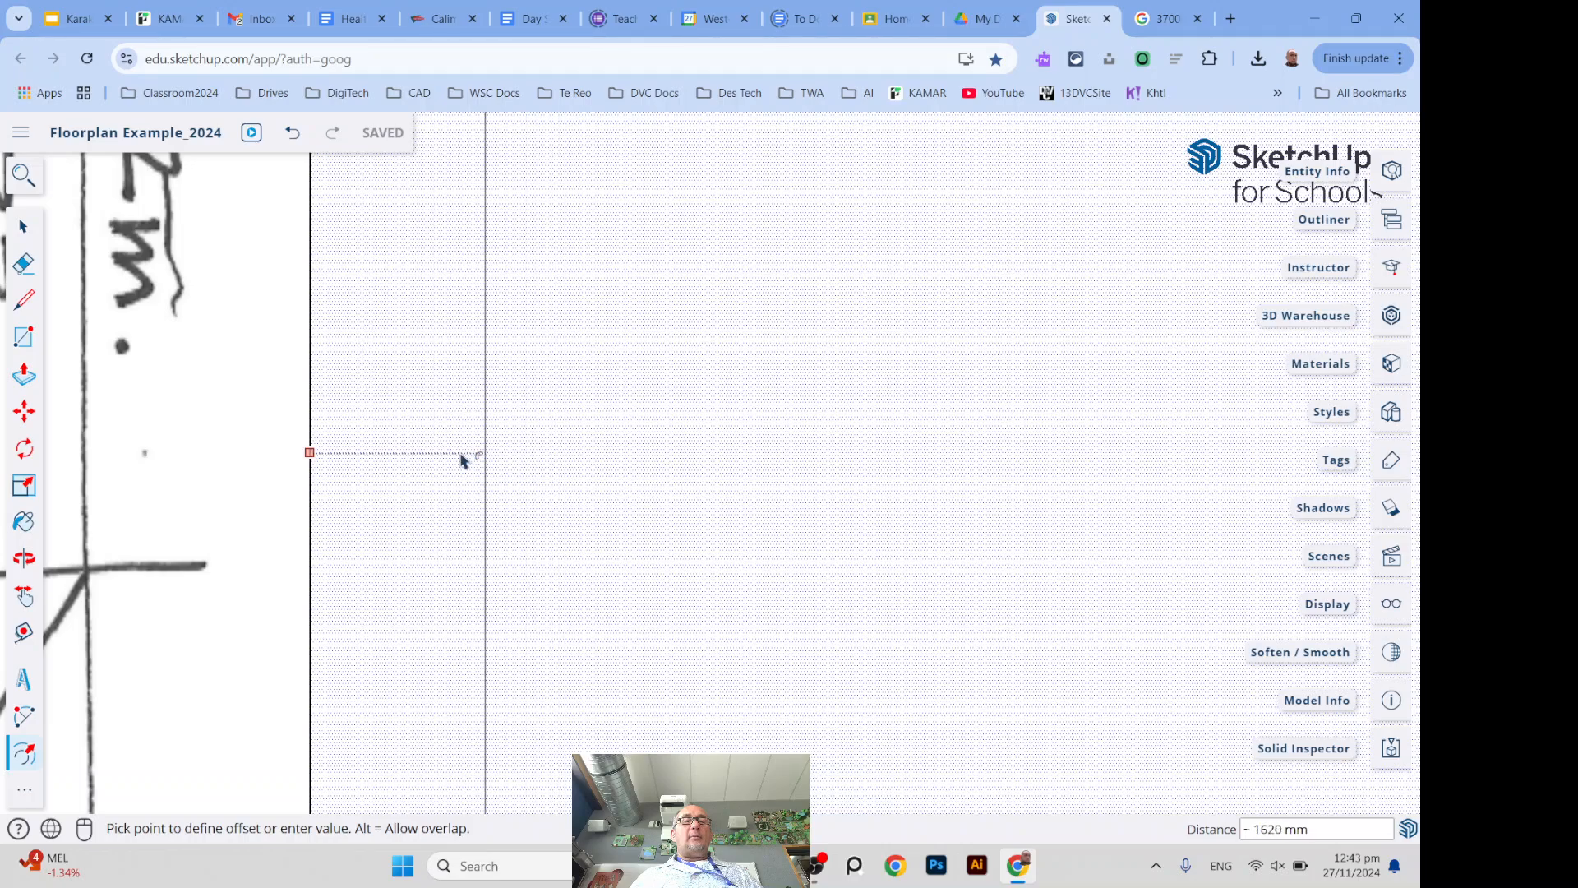
pyautogui.scroll(-4, 461, 458)
pyautogui.scroll(-3, 463, 456)
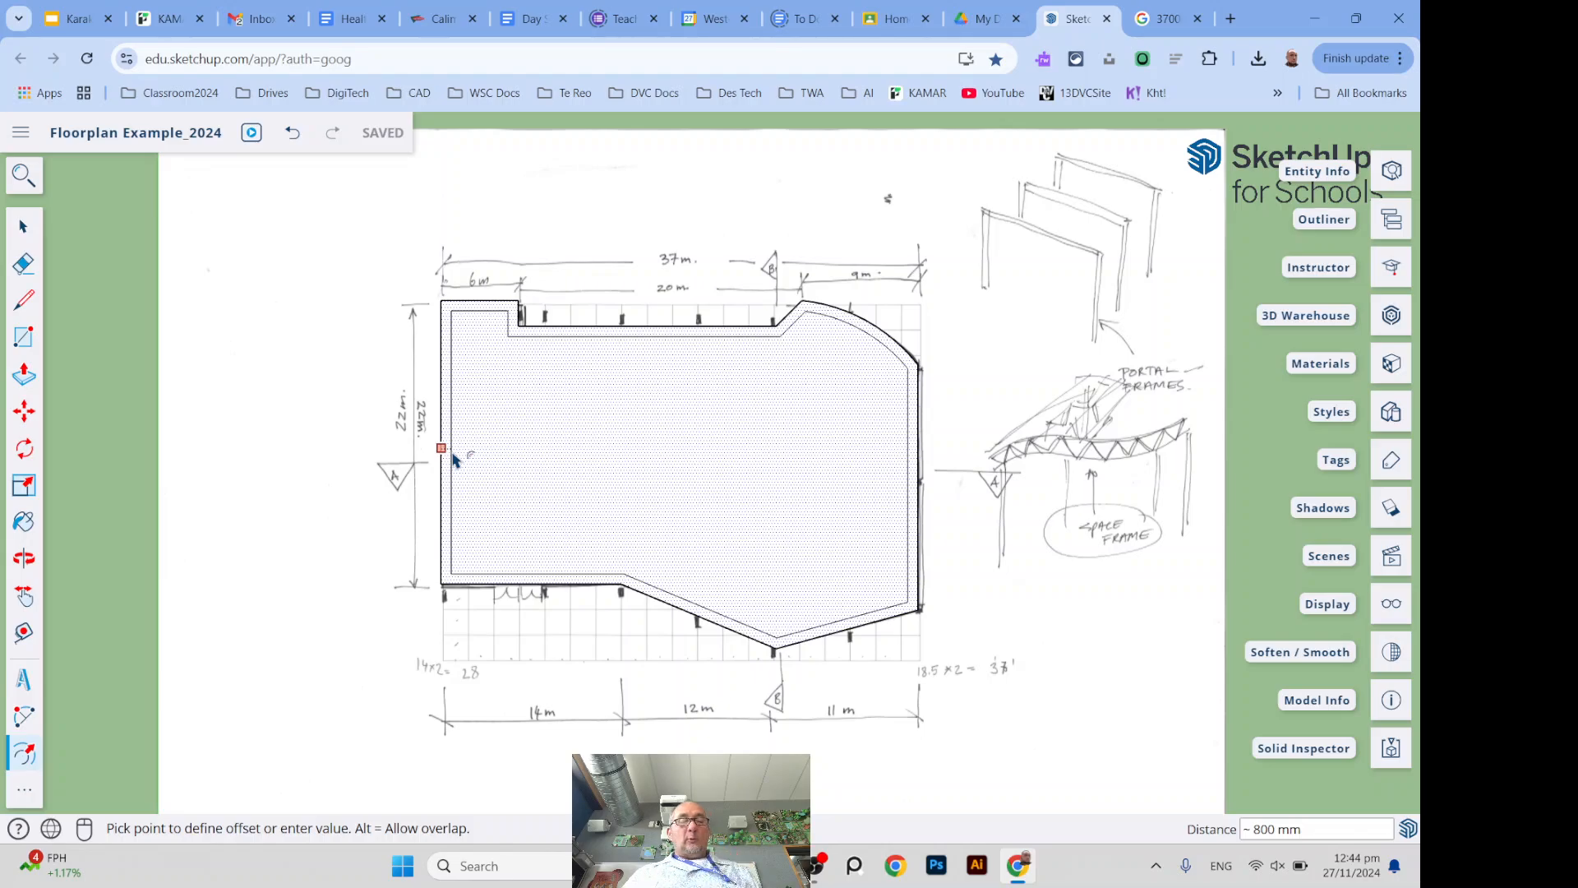
pyautogui.write('200')
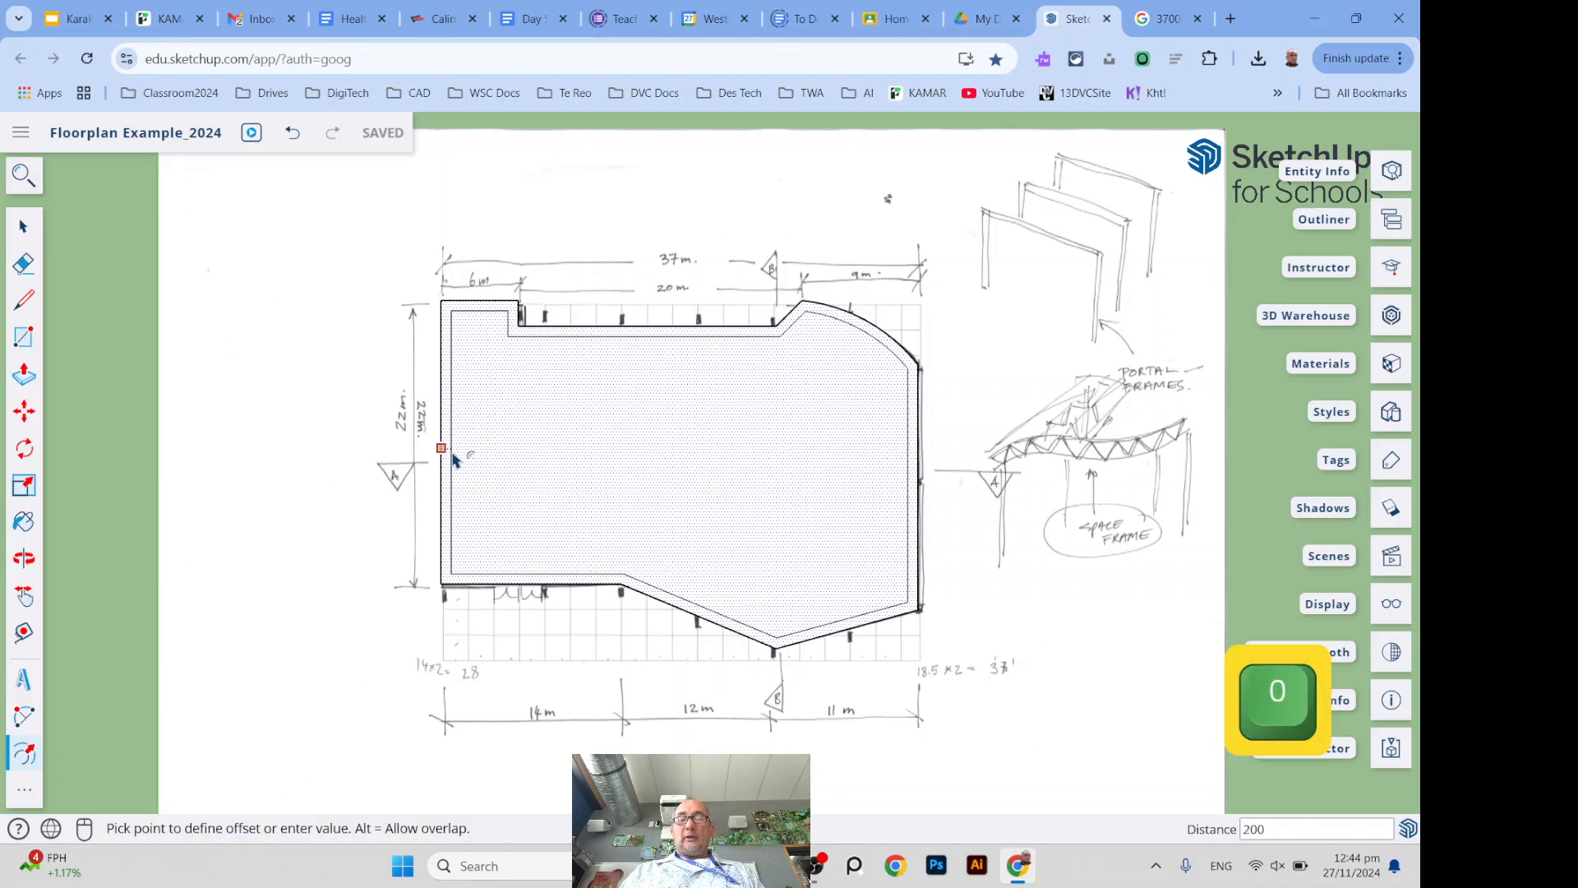
pyautogui.press('Return')
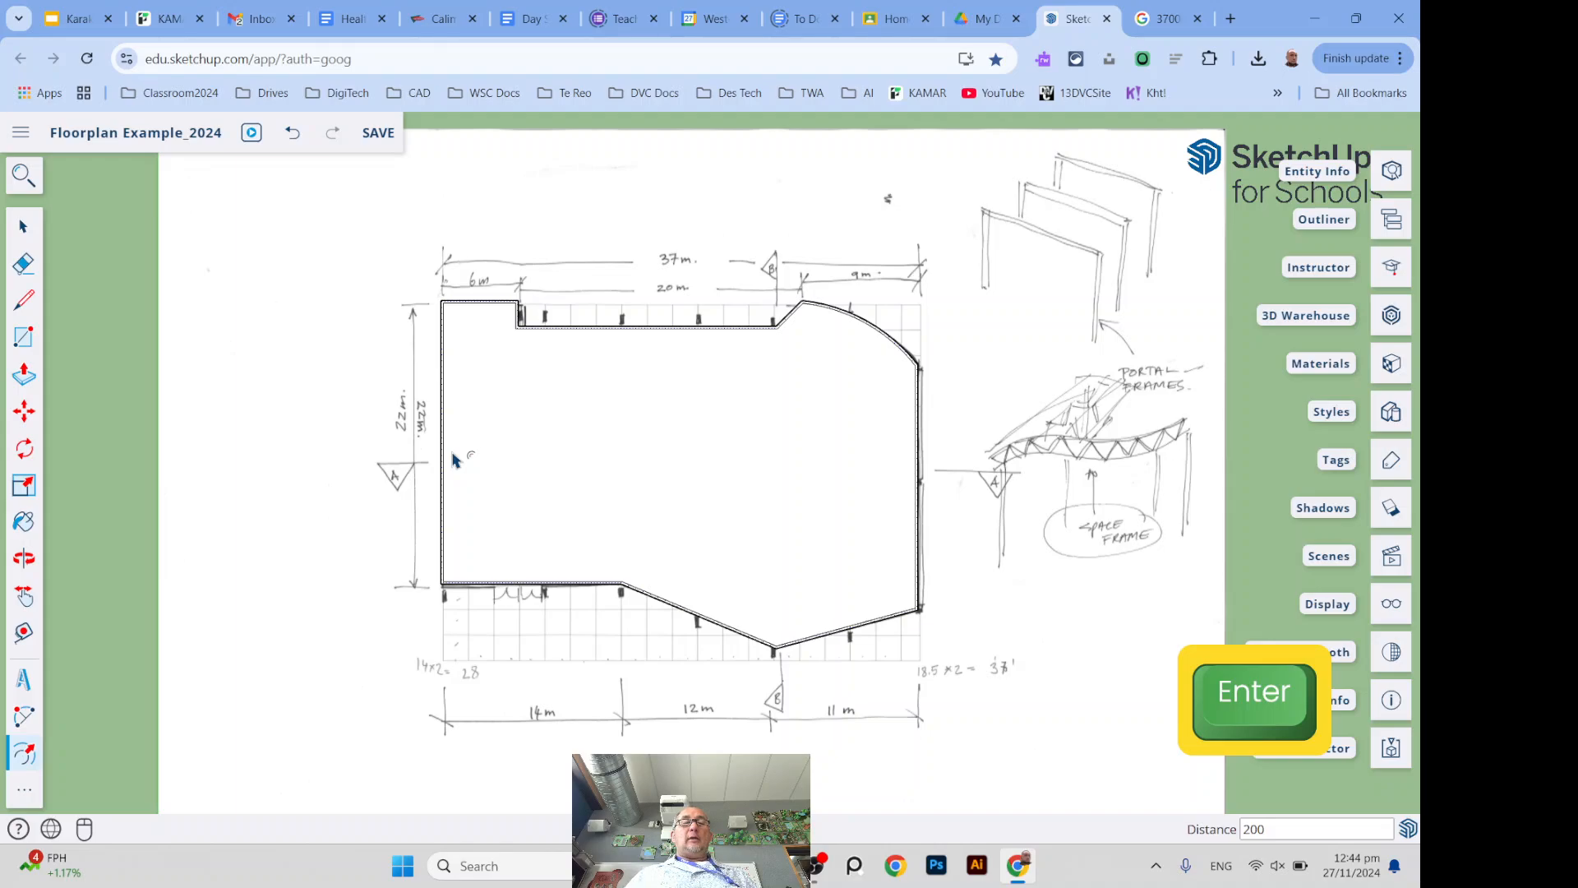
# Delete the floor face inside the offset outline, keeping only the 200 mm wall strip
pyautogui.click(23, 226)
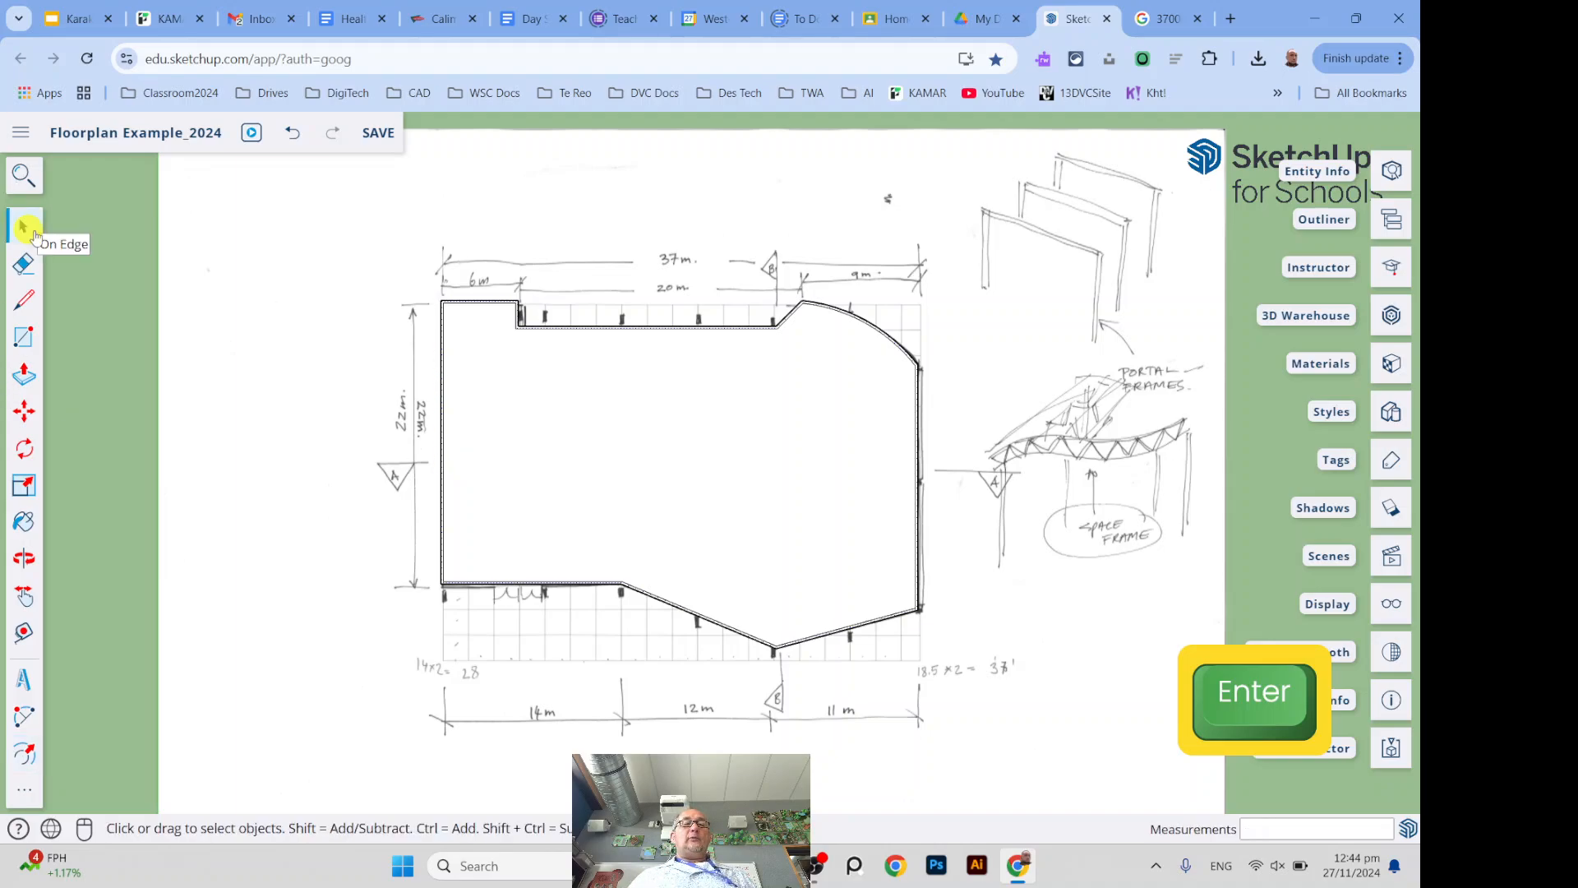
pyautogui.scroll(8, 444, 382)
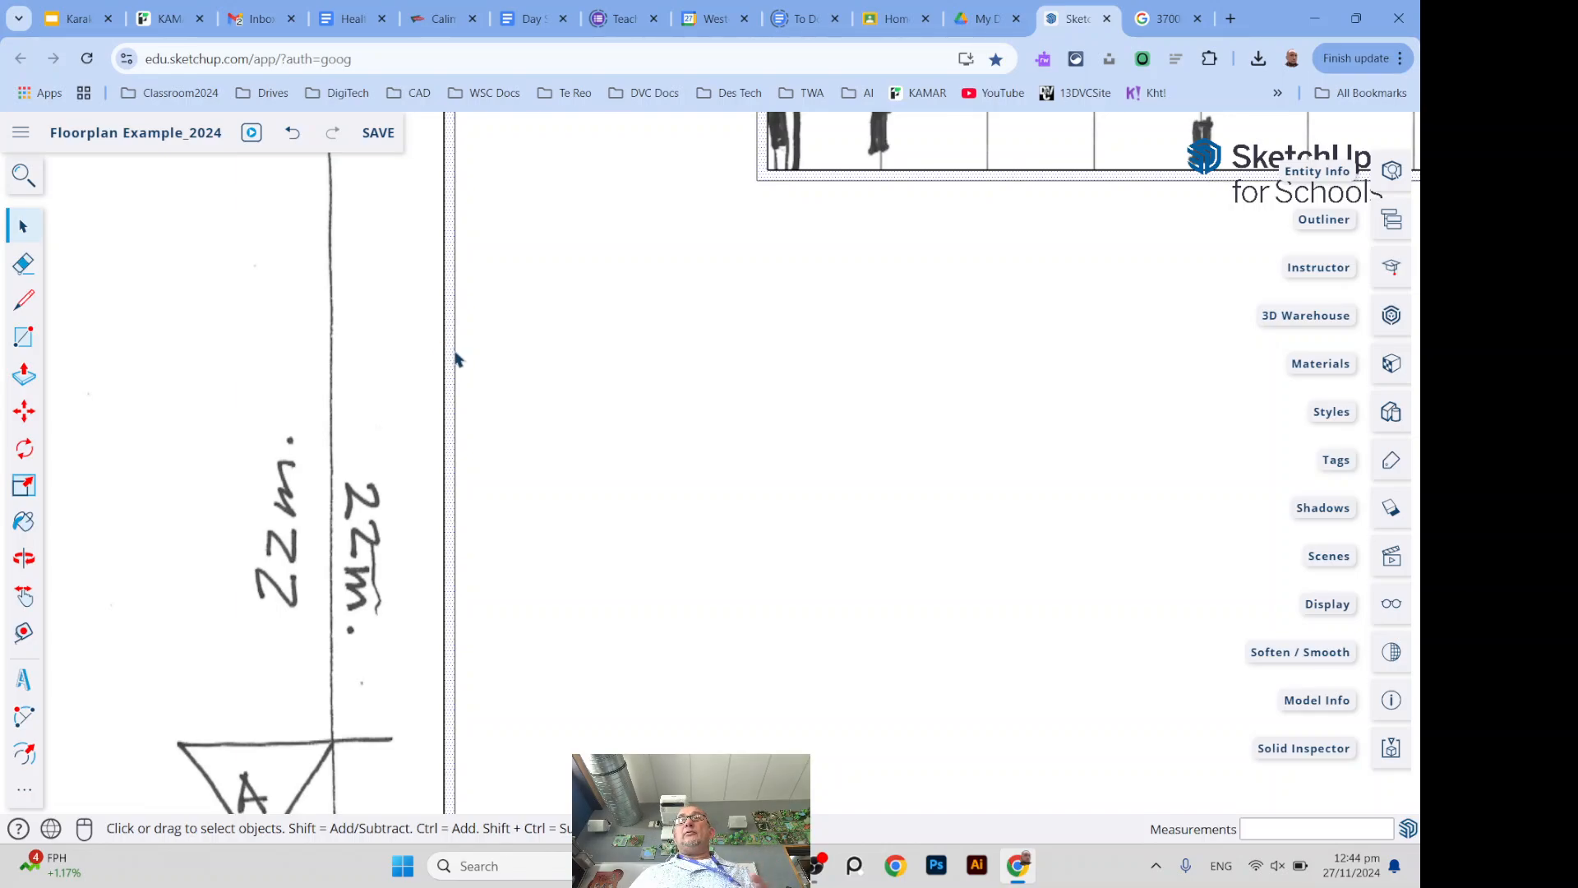
pyautogui.scroll(-5, 448, 362)
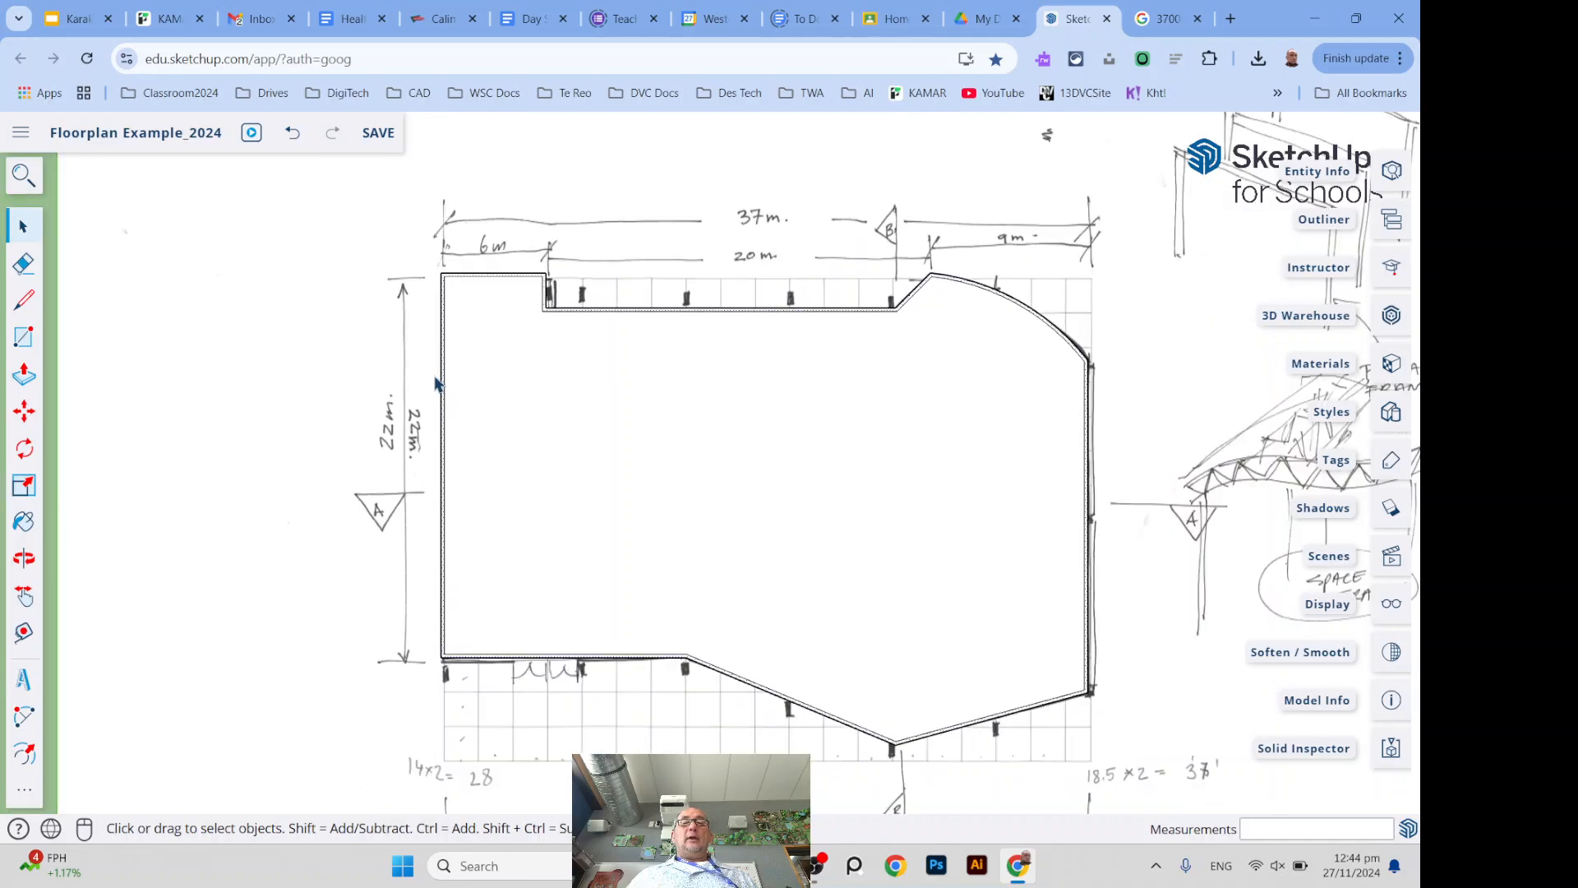
pyautogui.scroll(2, 474, 296)
pyautogui.scroll(3, 474, 296)
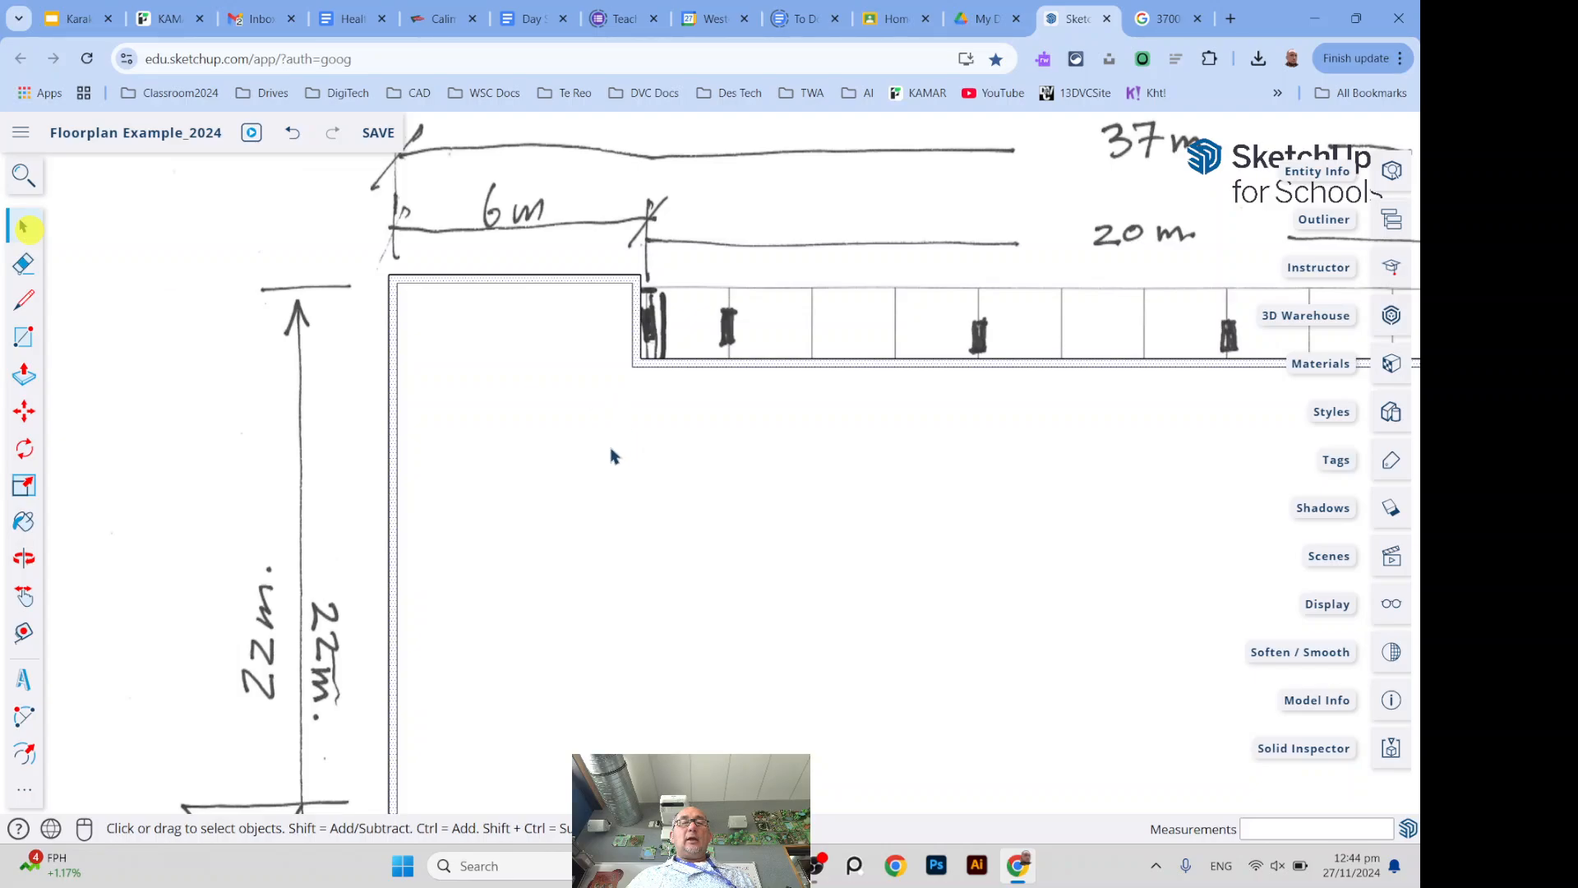
pyautogui.click(573, 468)
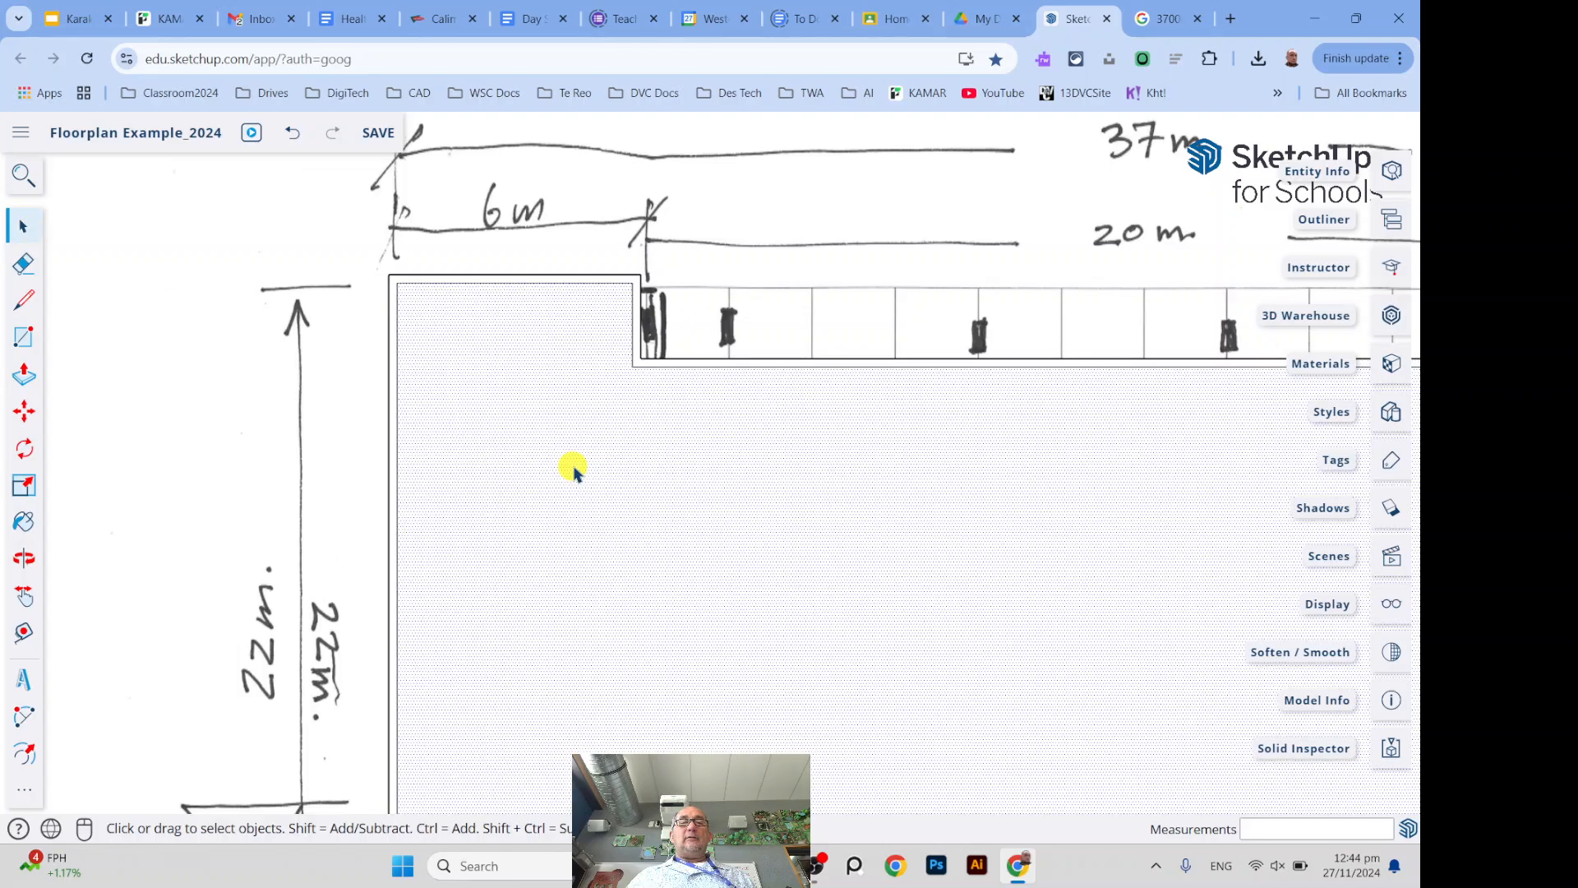
pyautogui.press('Delete')
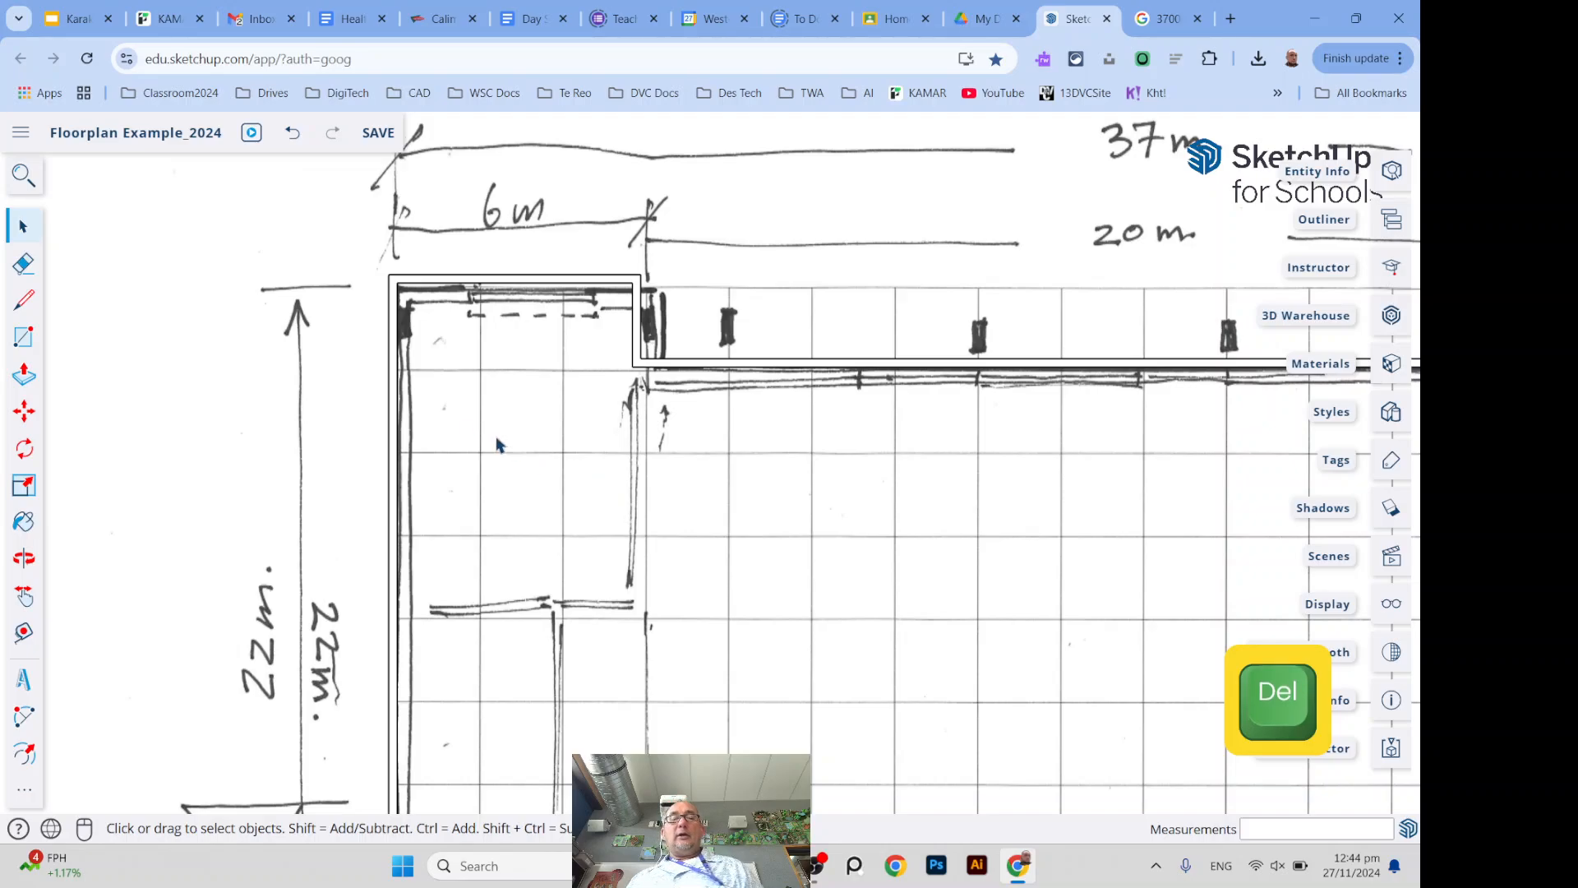
pyautogui.scroll(-3, 407, 352)
pyautogui.scroll(-2, 668, 310)
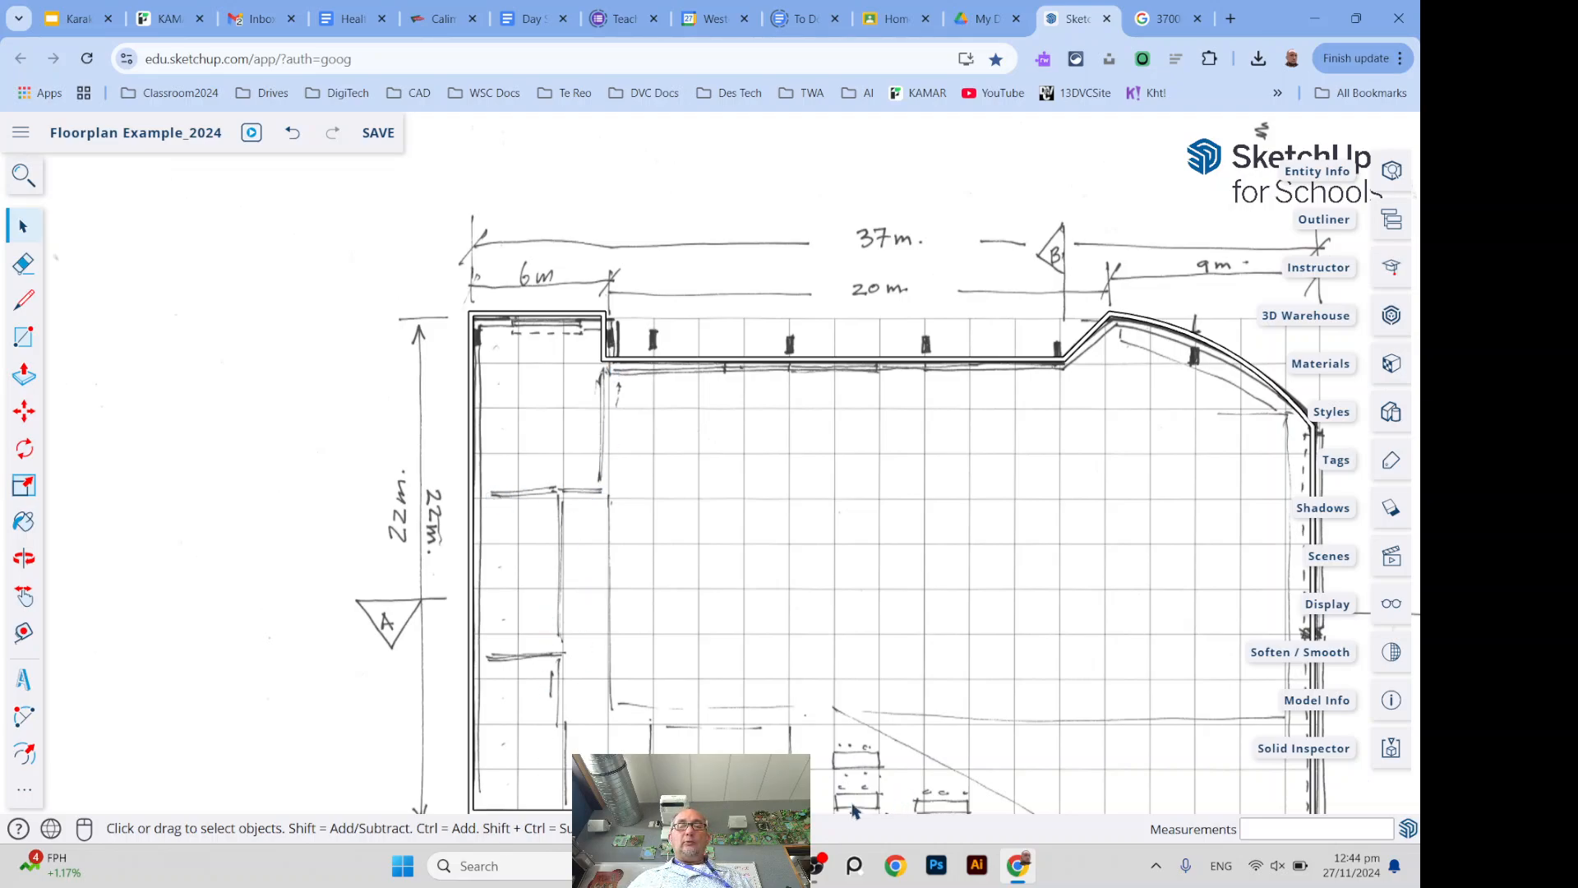
pyautogui.scroll(-2, 552, 523)
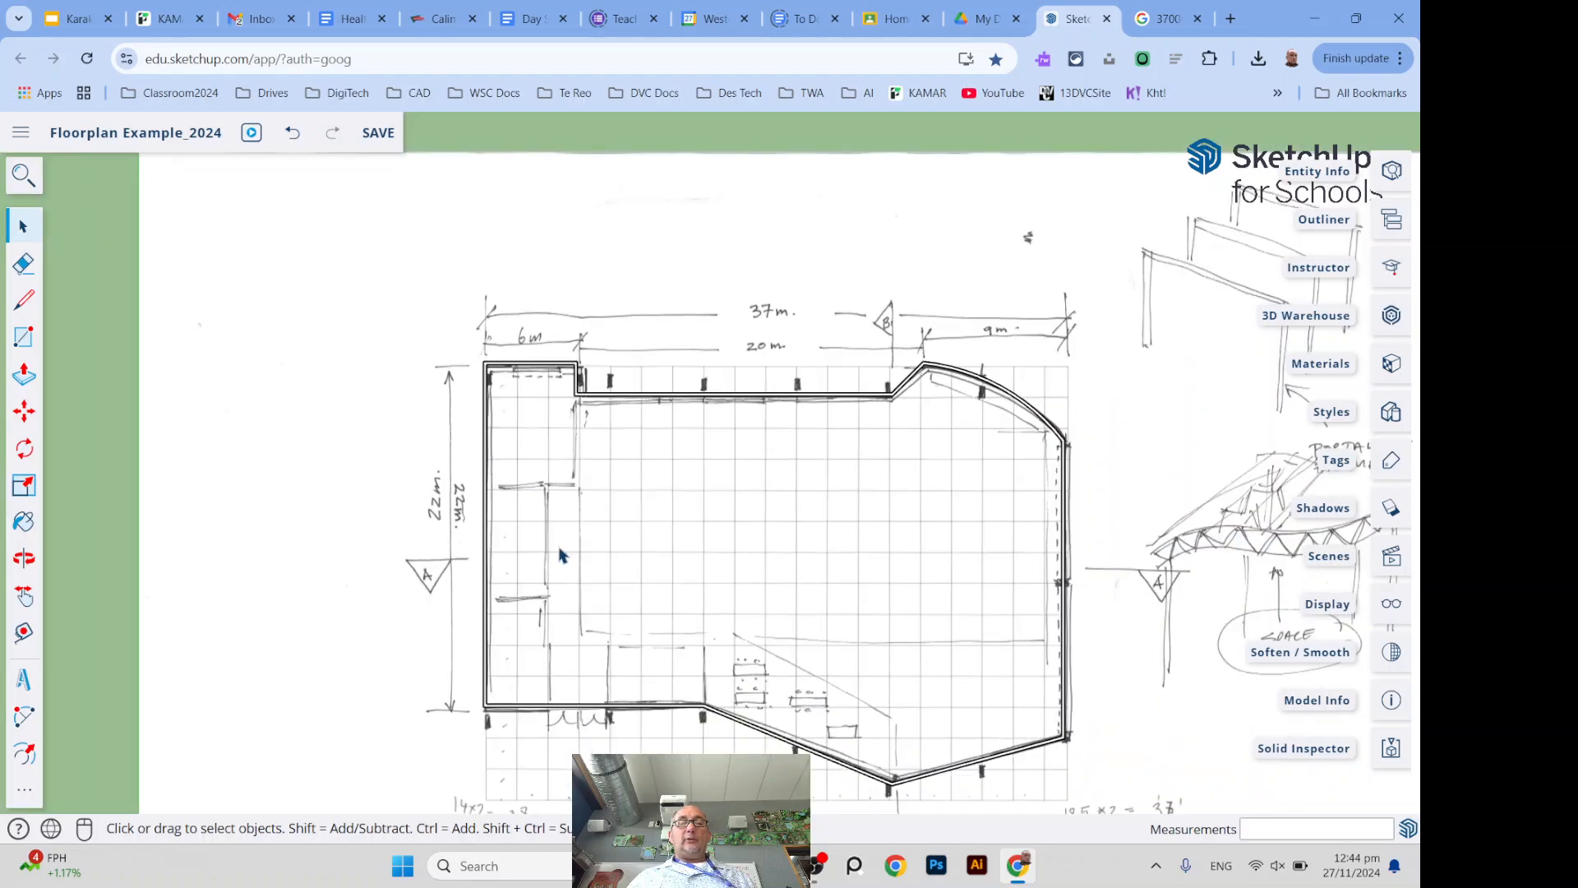
pyautogui.scroll(5, 637, 690)
pyautogui.scroll(2, 655, 703)
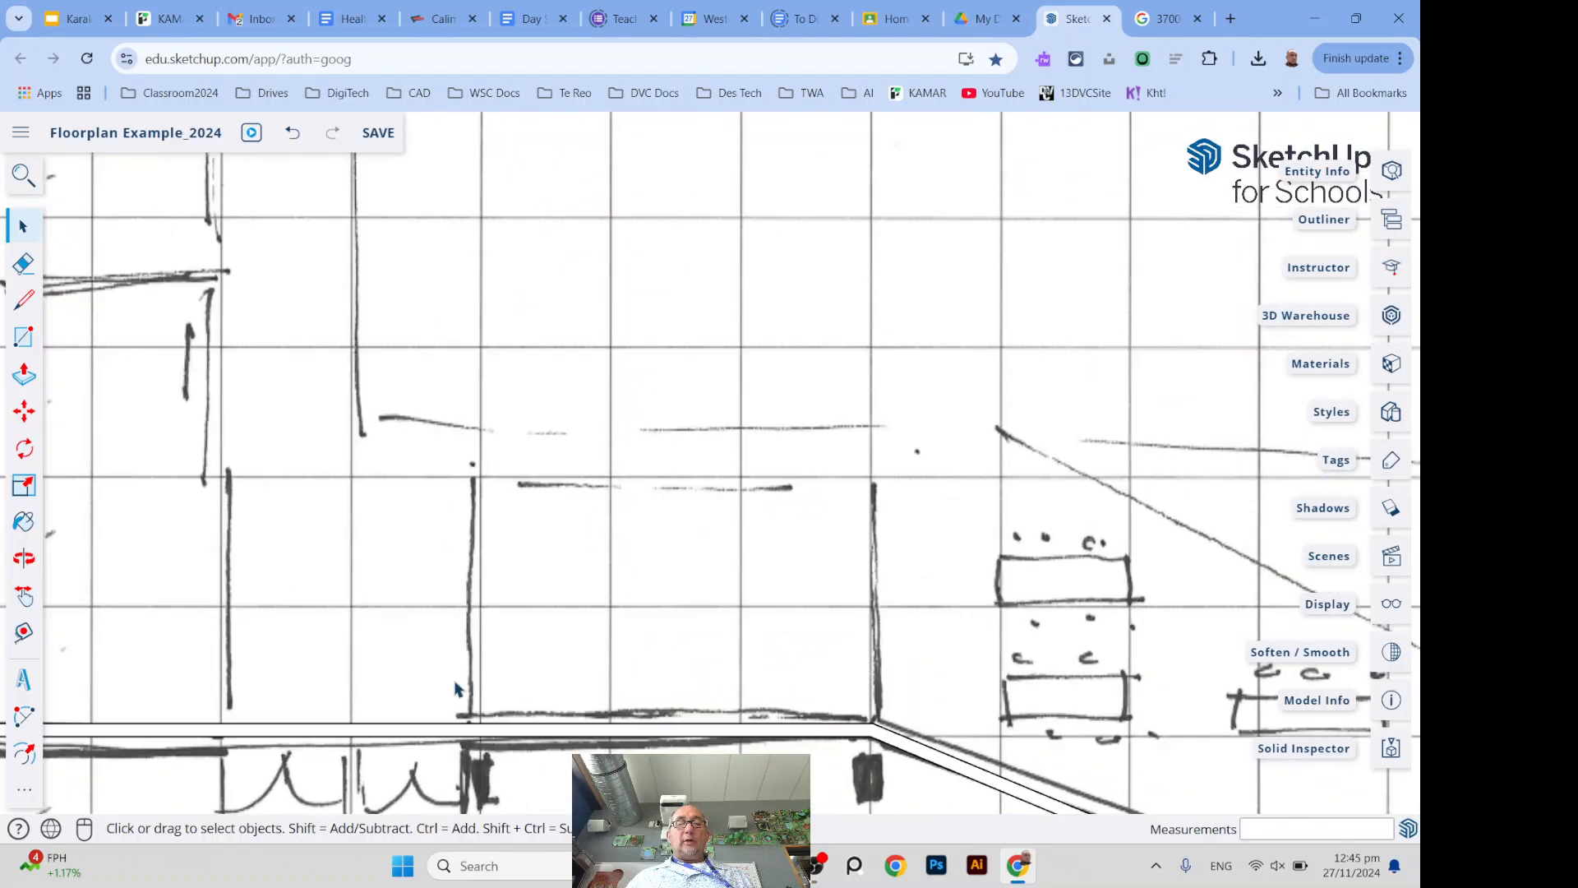
pyautogui.click(25, 337)
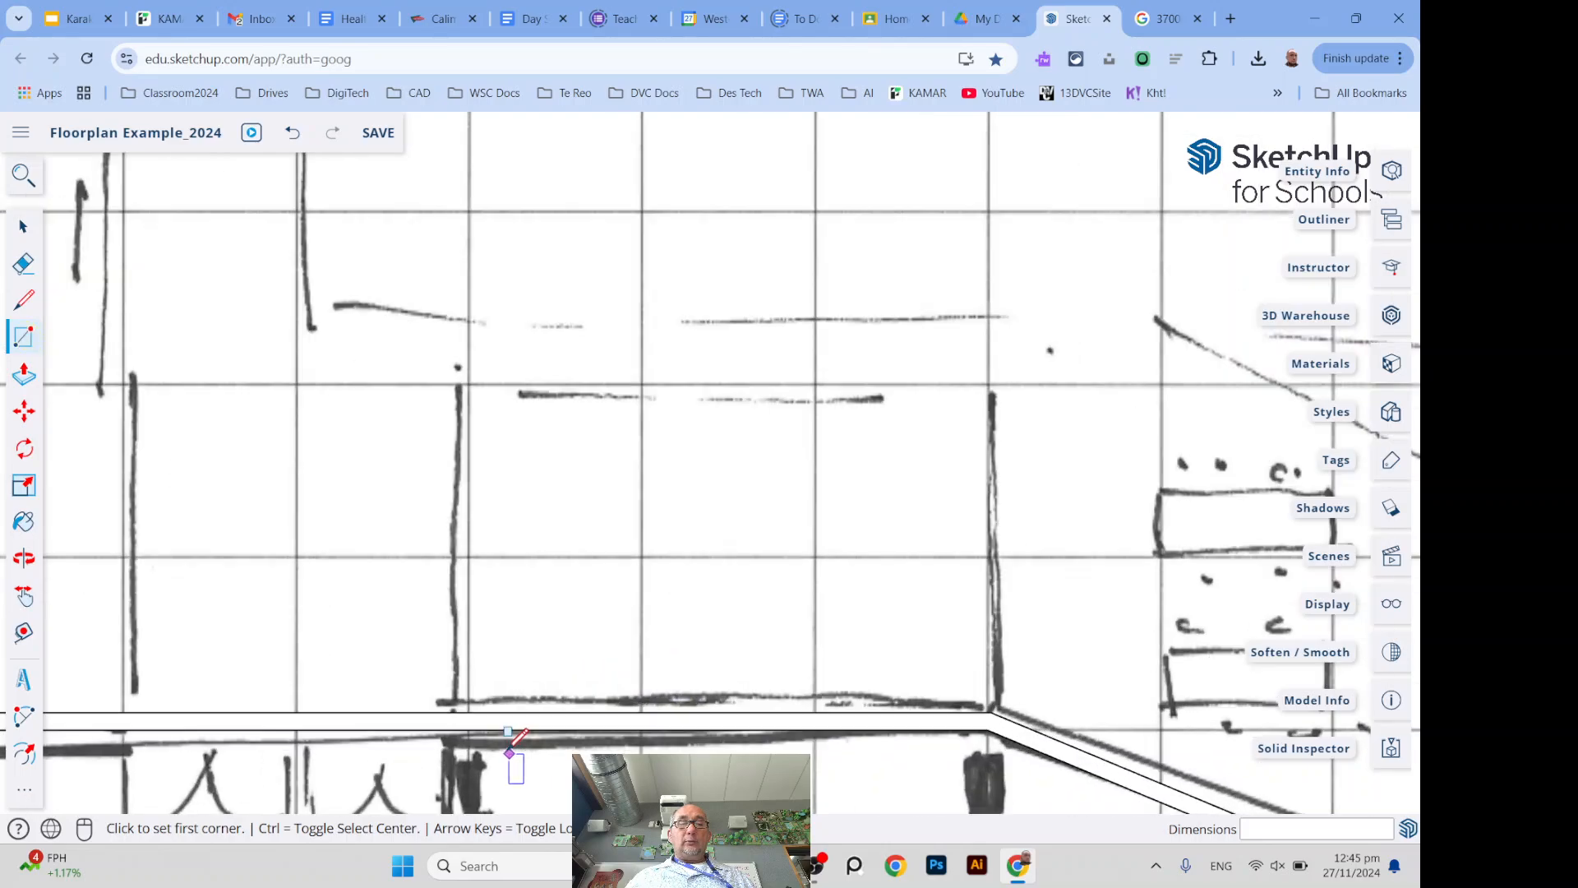
pyautogui.scroll(4, 501, 732)
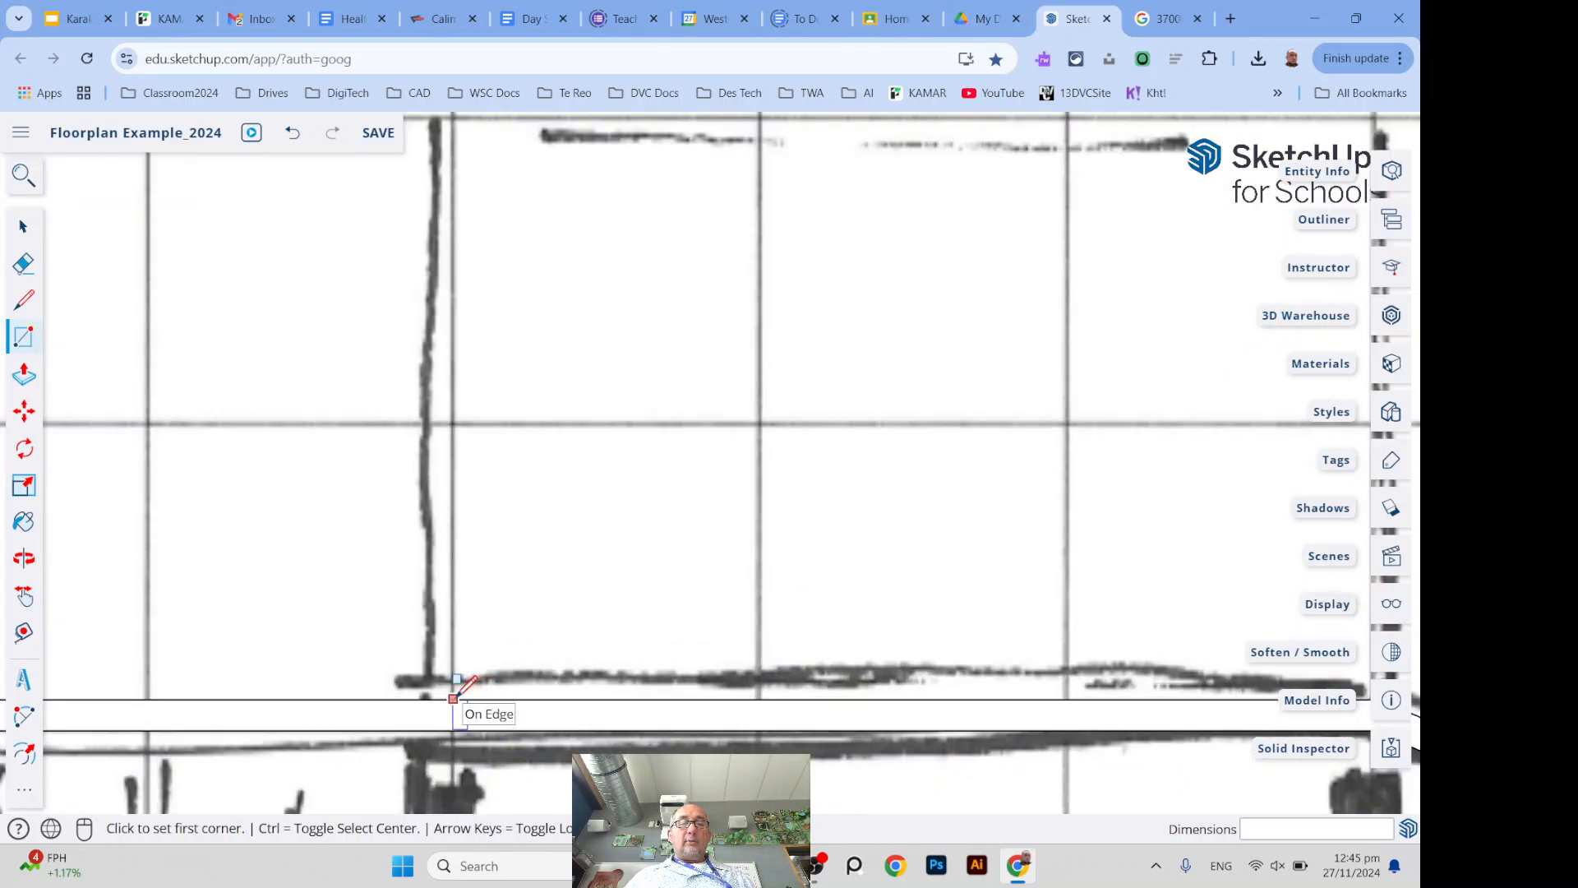
pyautogui.click(453, 697)
pyautogui.scroll(-2, 355, 687)
pyautogui.scroll(-2, 345, 684)
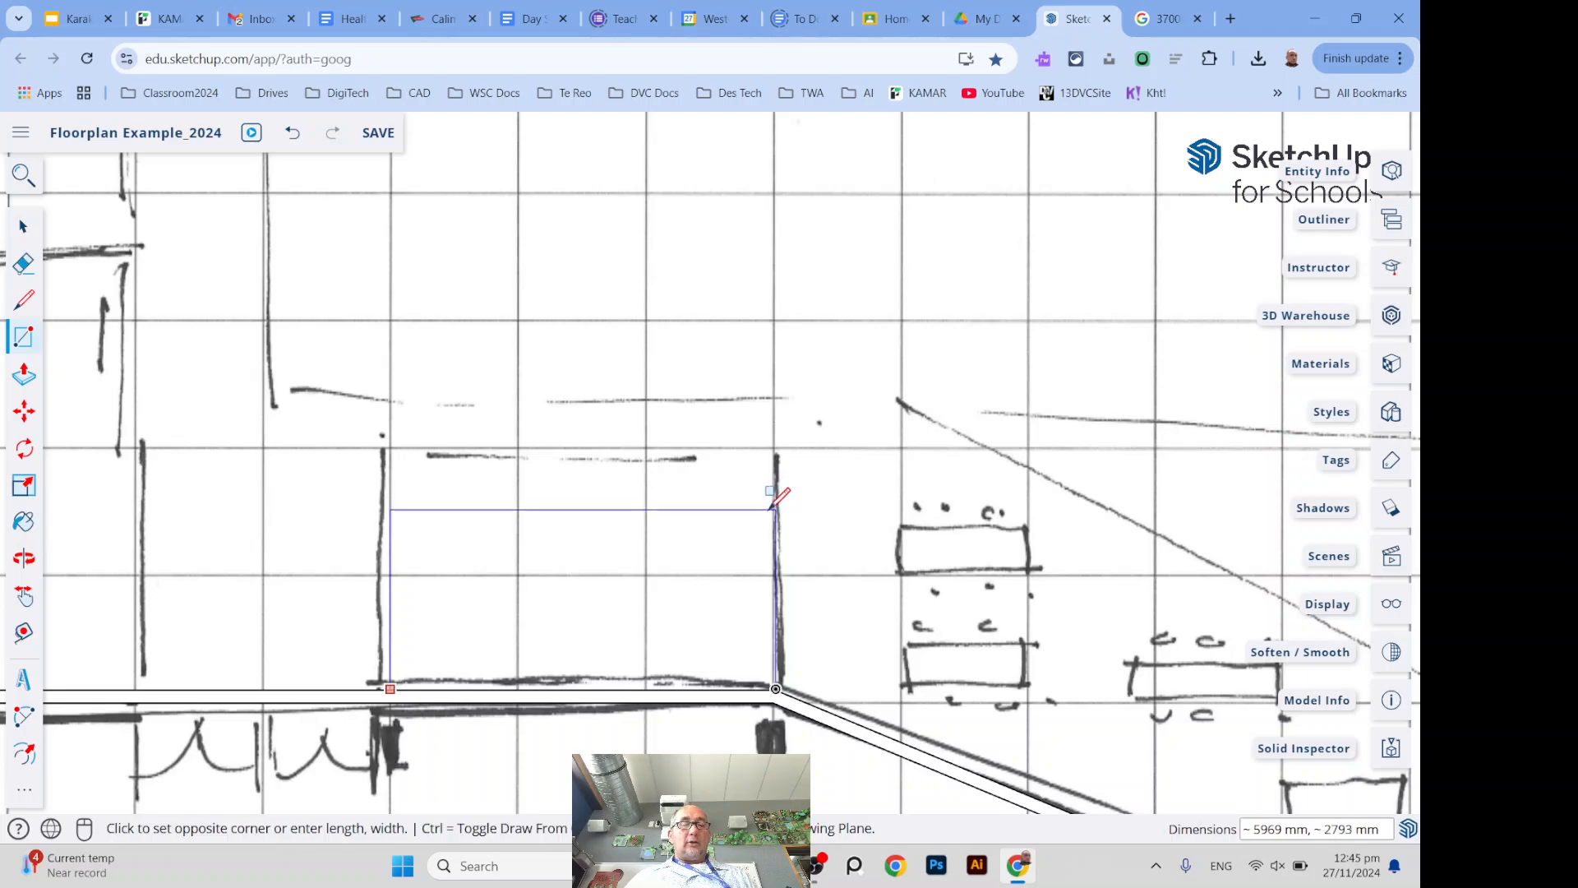
pyautogui.press('Escape')
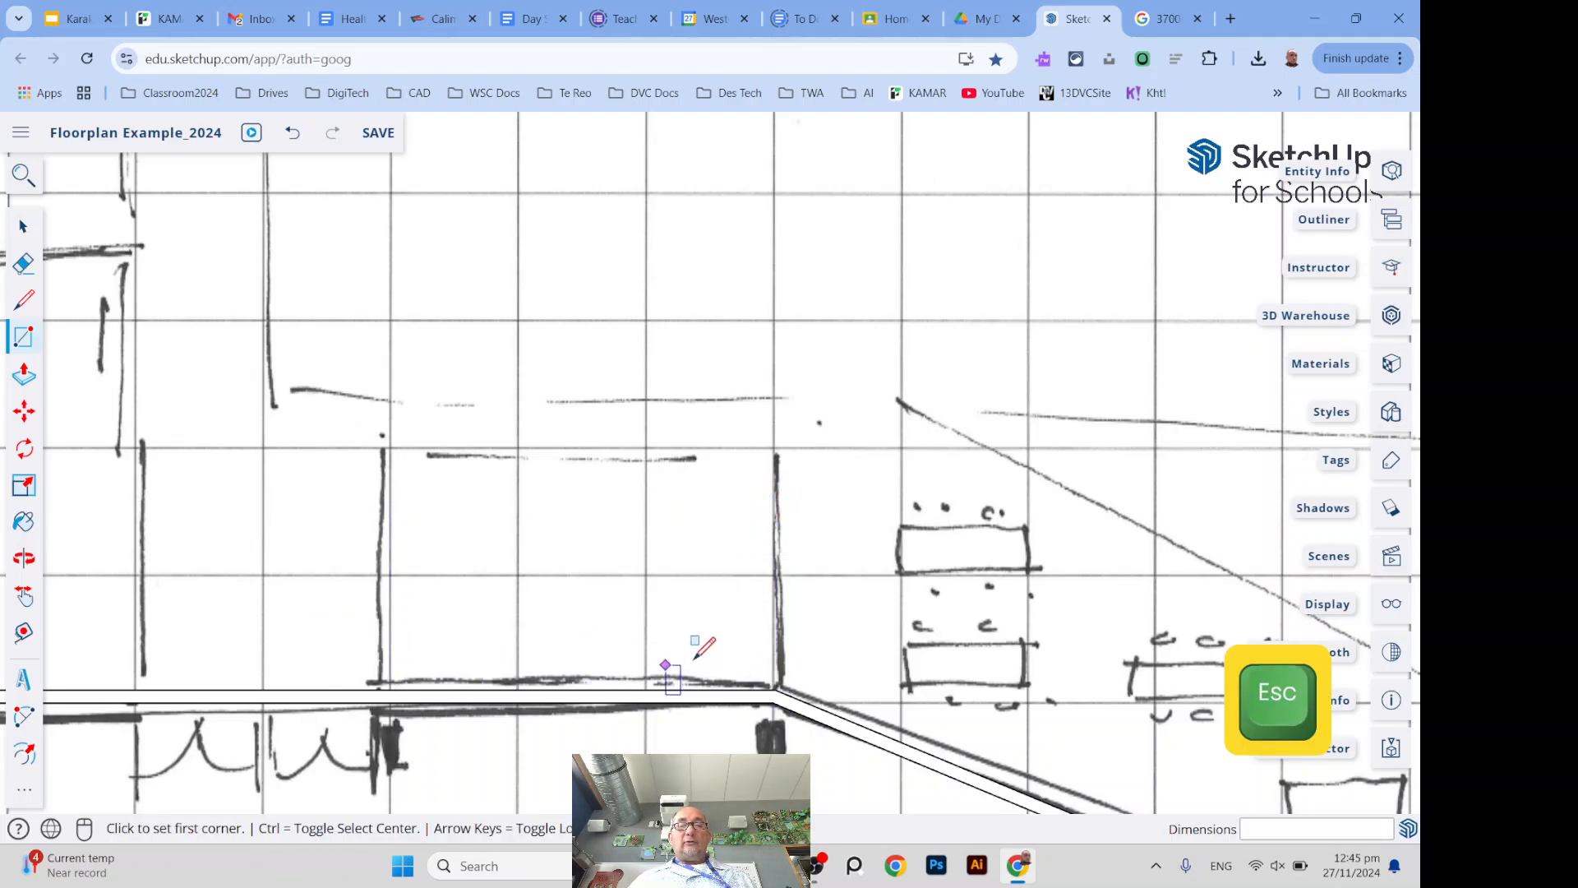
# Draw a 6000 by 4000 mm rectangle inside the building from the inner wall corner where the lower wall starts to angle
pyautogui.scroll(4, 751, 673)
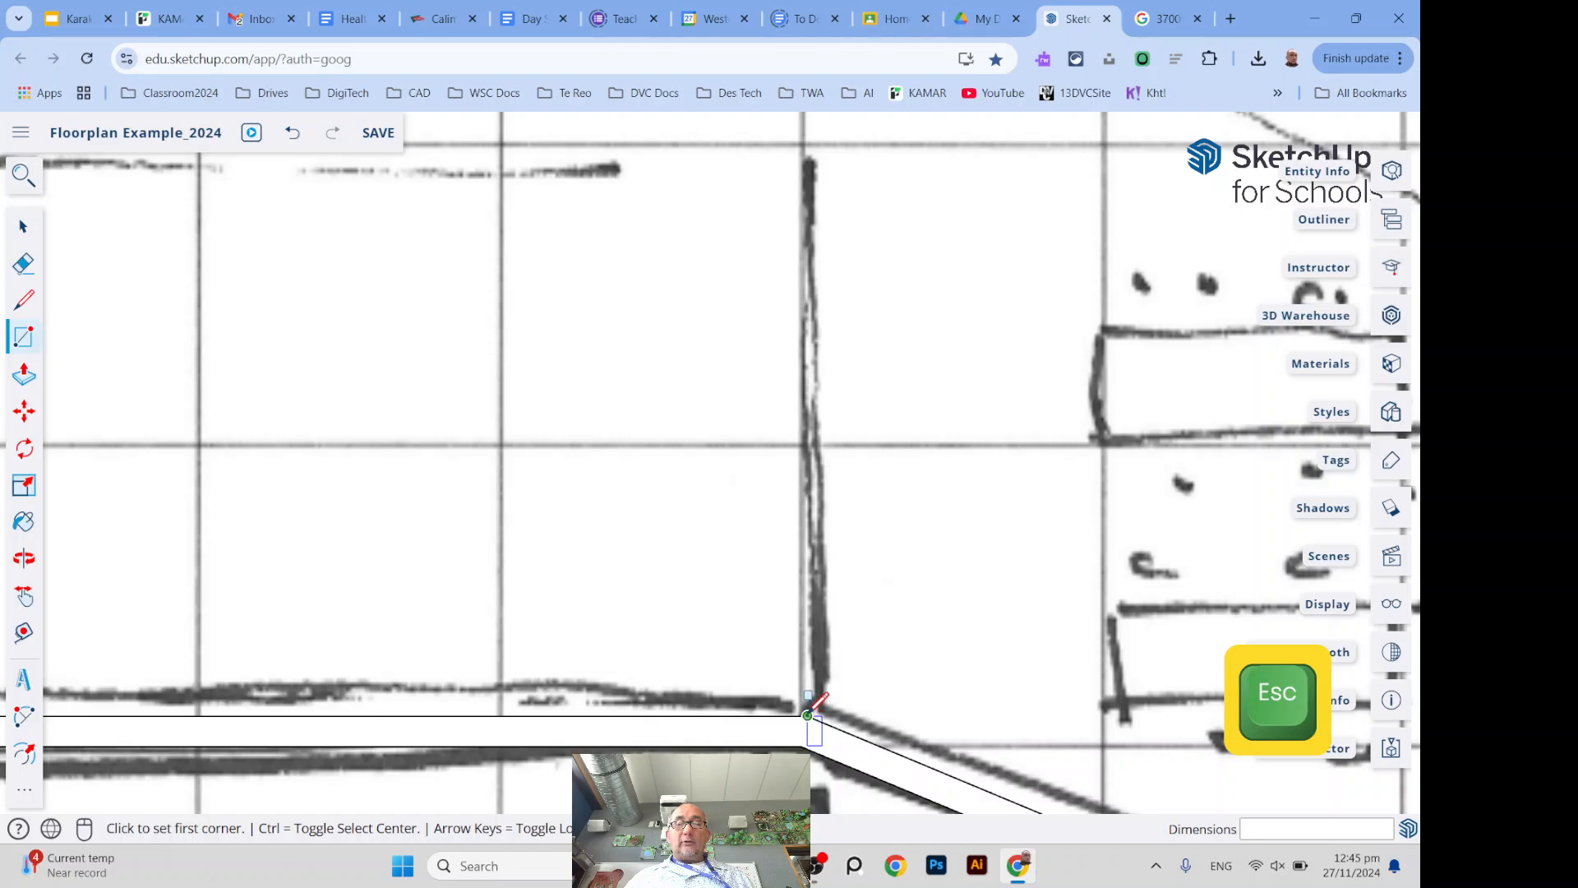
pyautogui.click(806, 714)
pyautogui.scroll(-4, 806, 715)
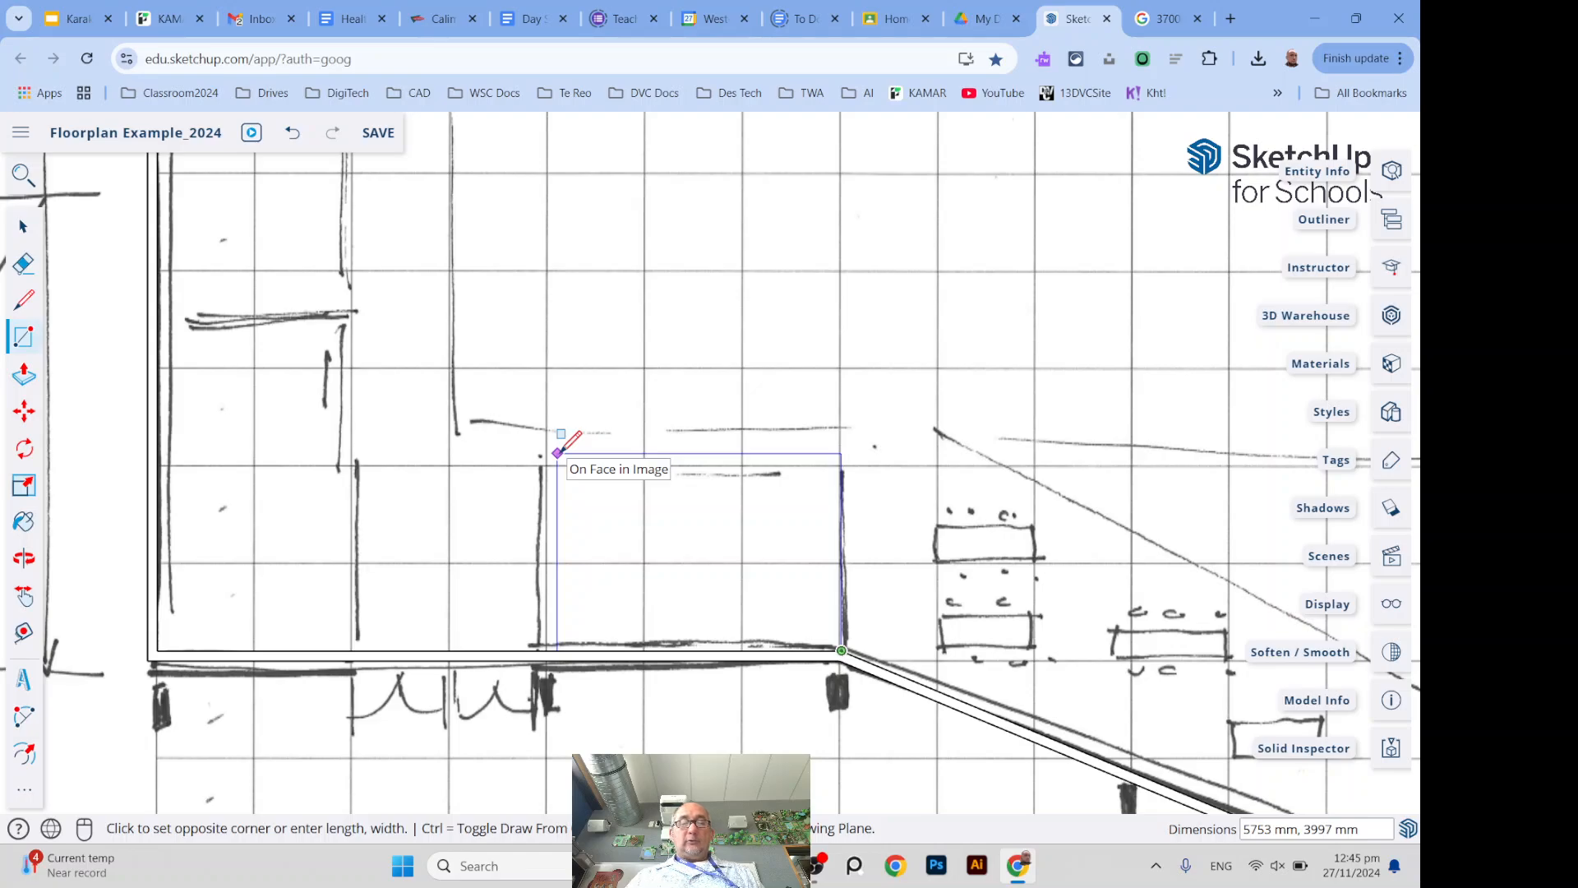
pyautogui.write('600')
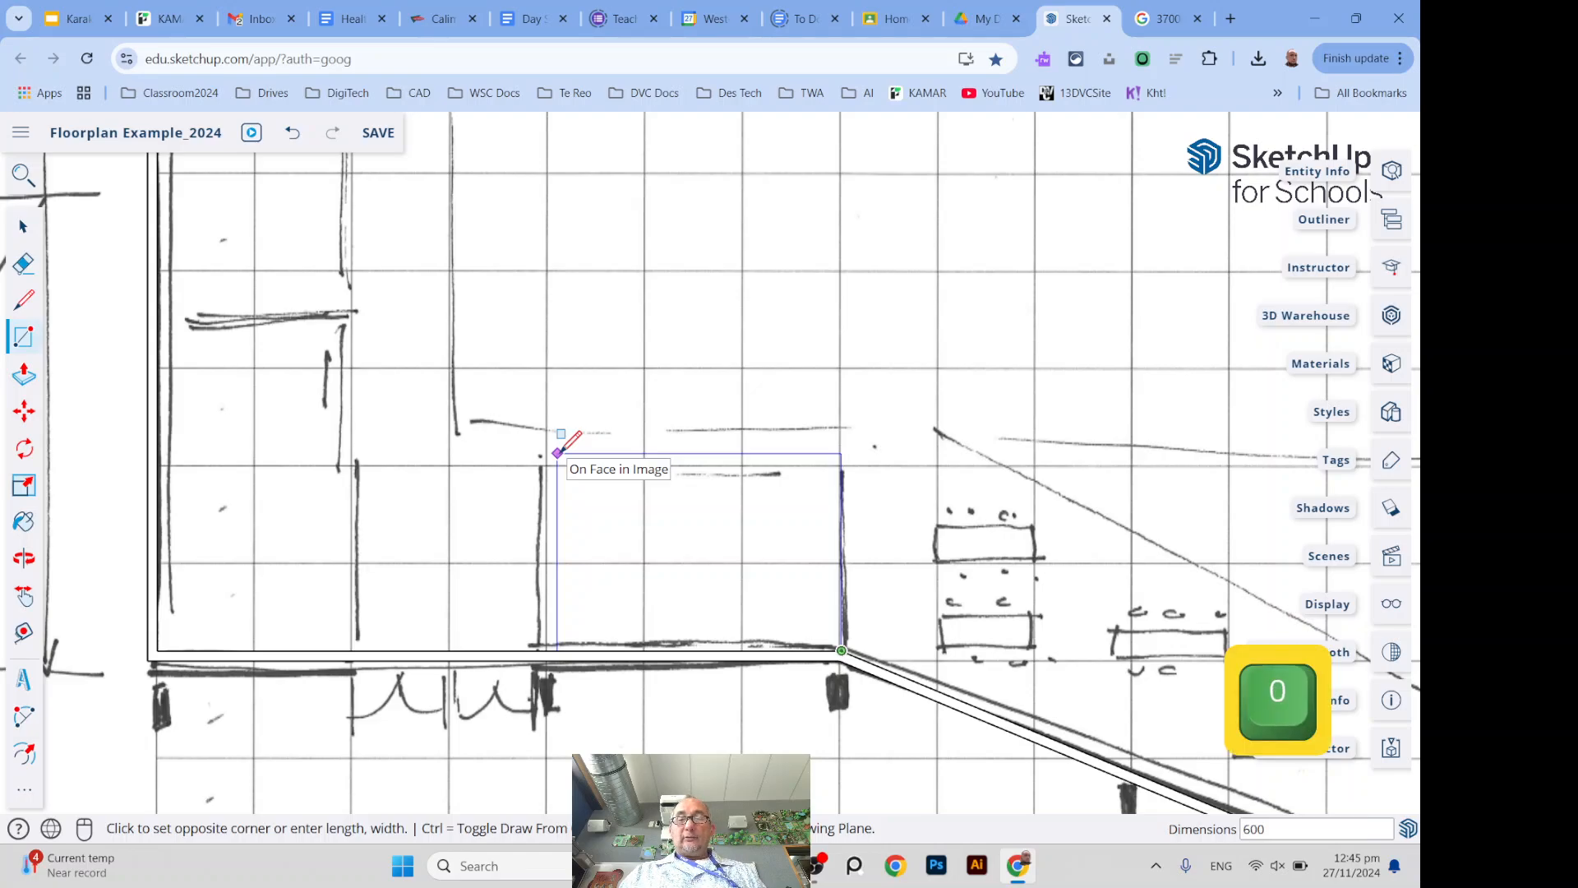
pyautogui.write('0,')
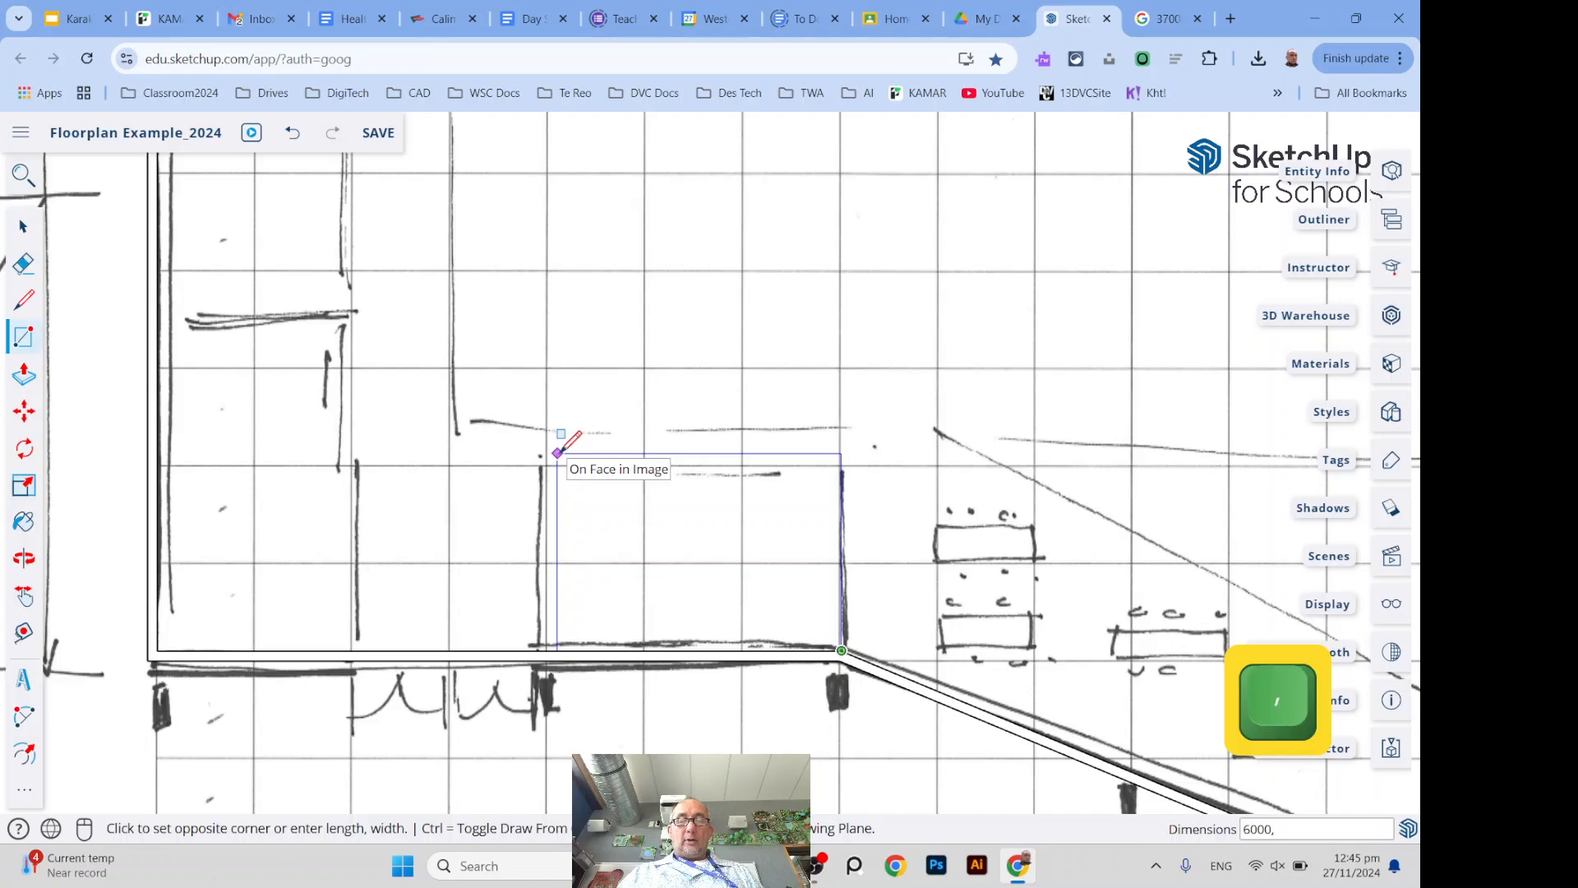
pyautogui.write('4000')
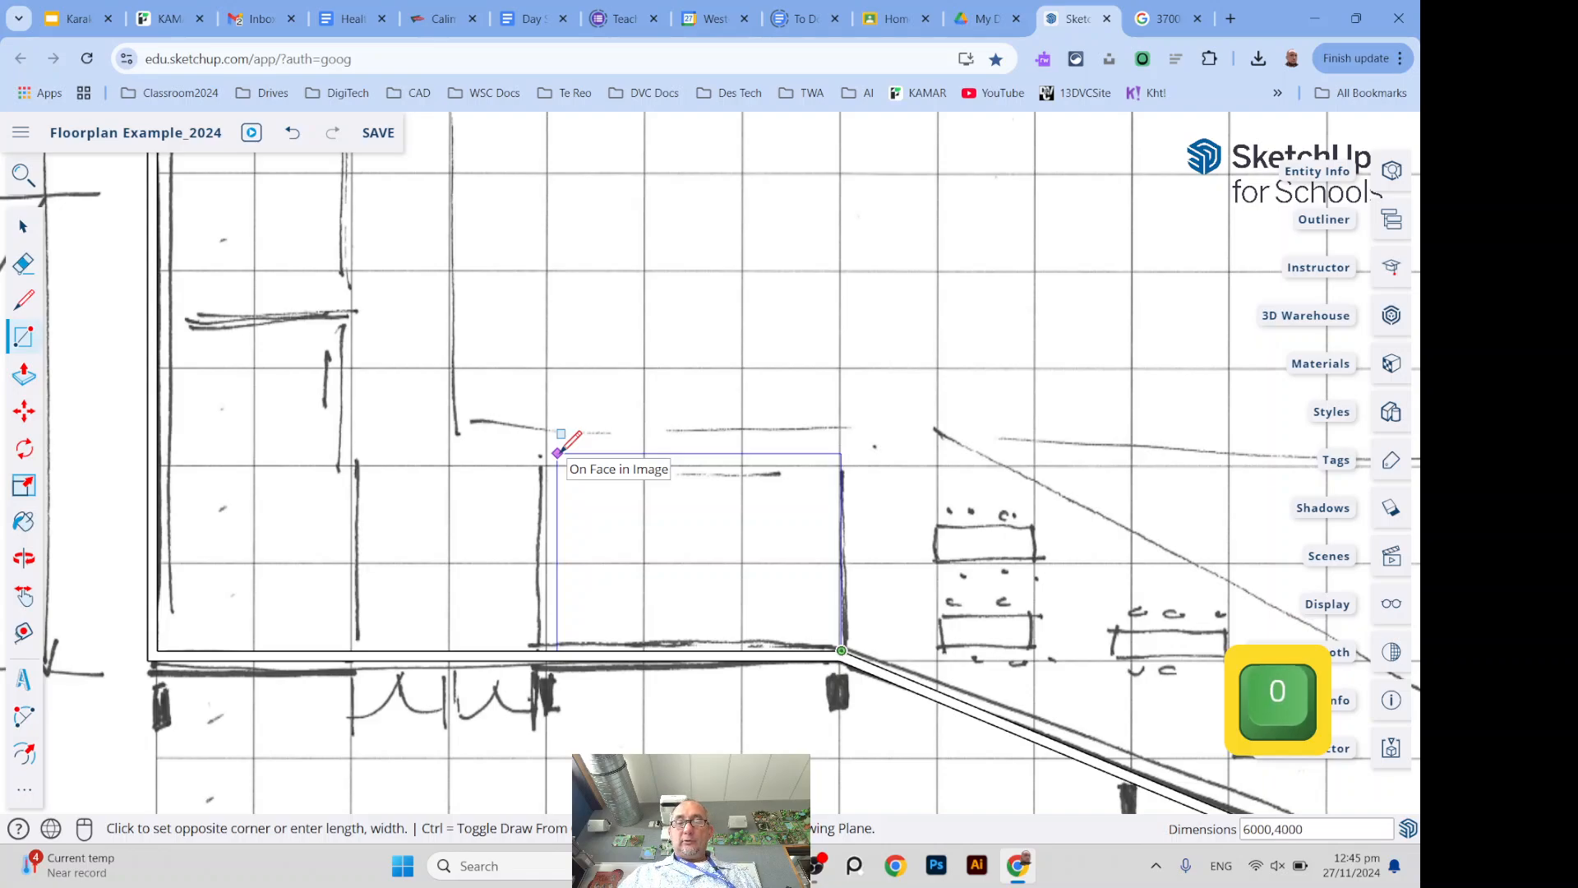
pyautogui.press('Return')
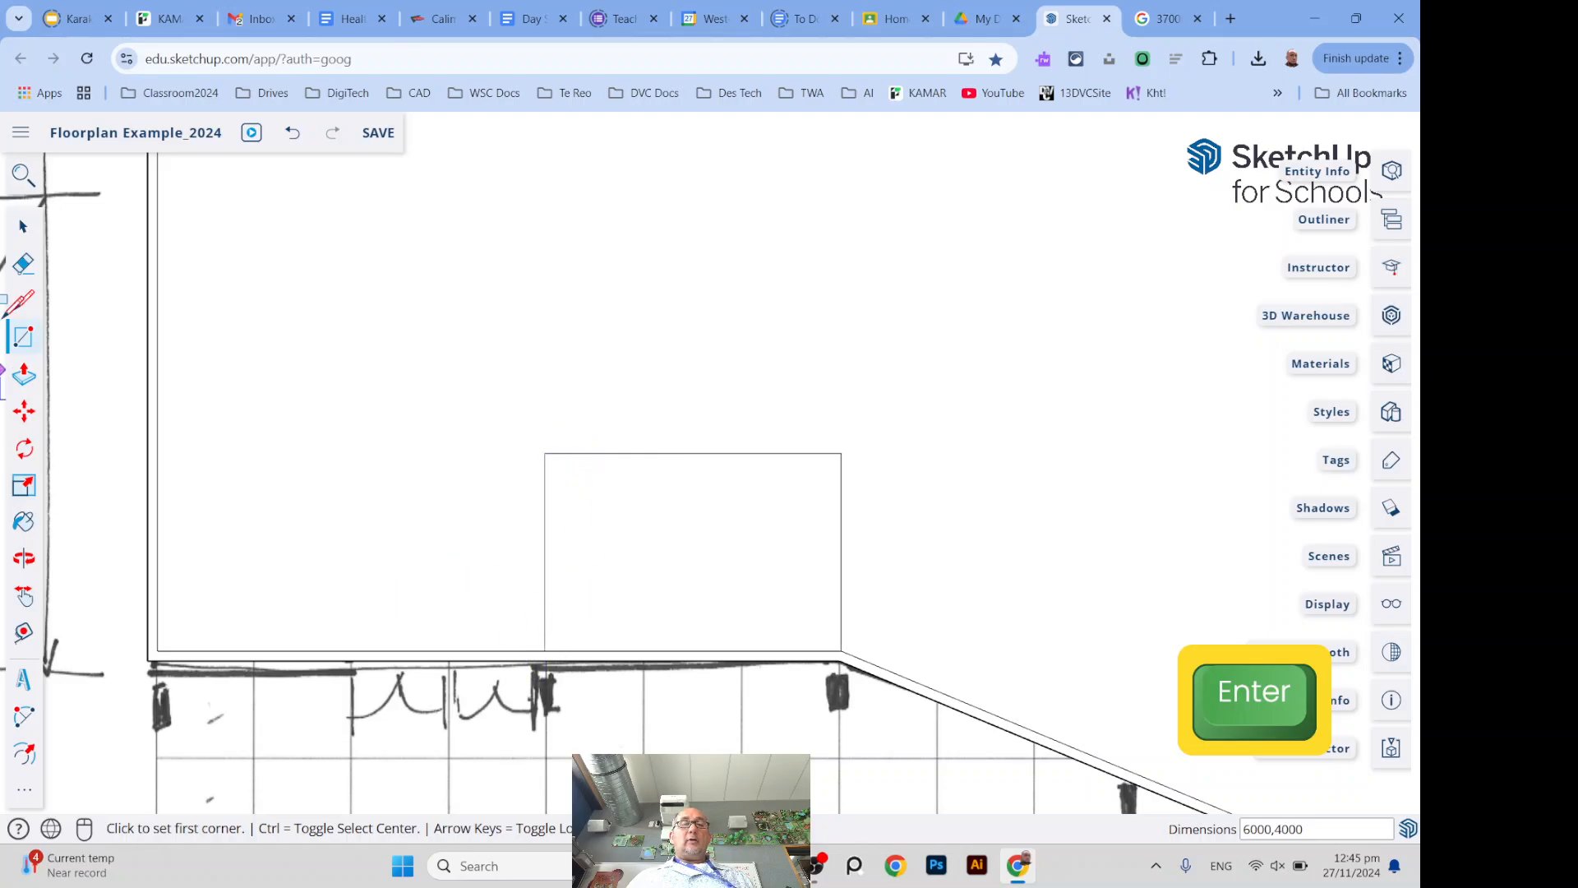
# Delete the large floor face around the new room rectangle to uncover the sketch underneath
pyautogui.click(23, 225)
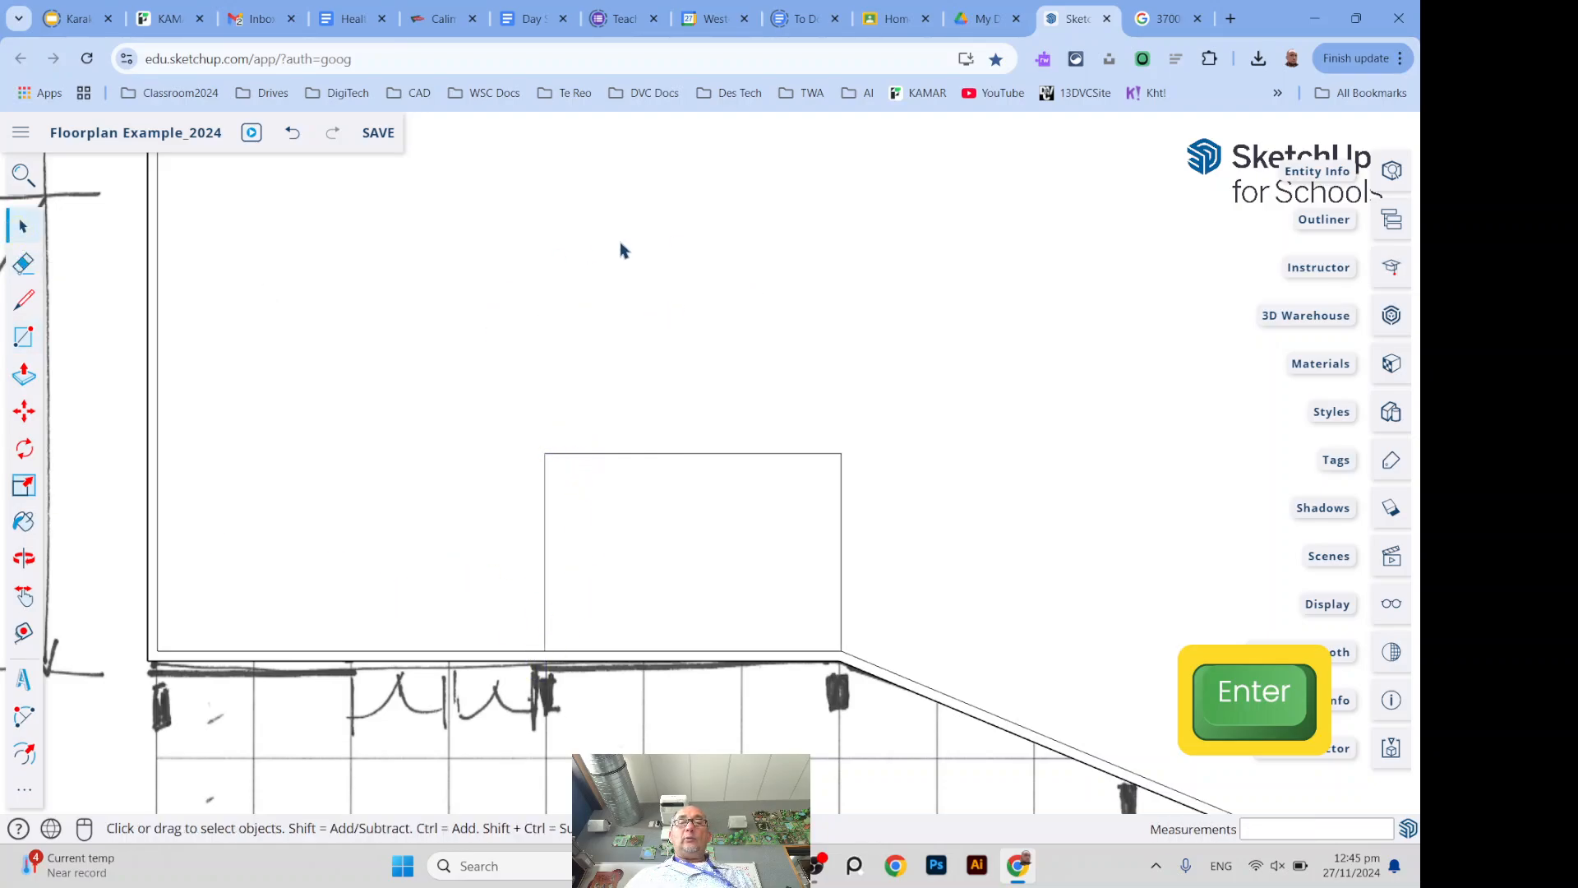
pyautogui.click(587, 250)
pyautogui.press('Delete')
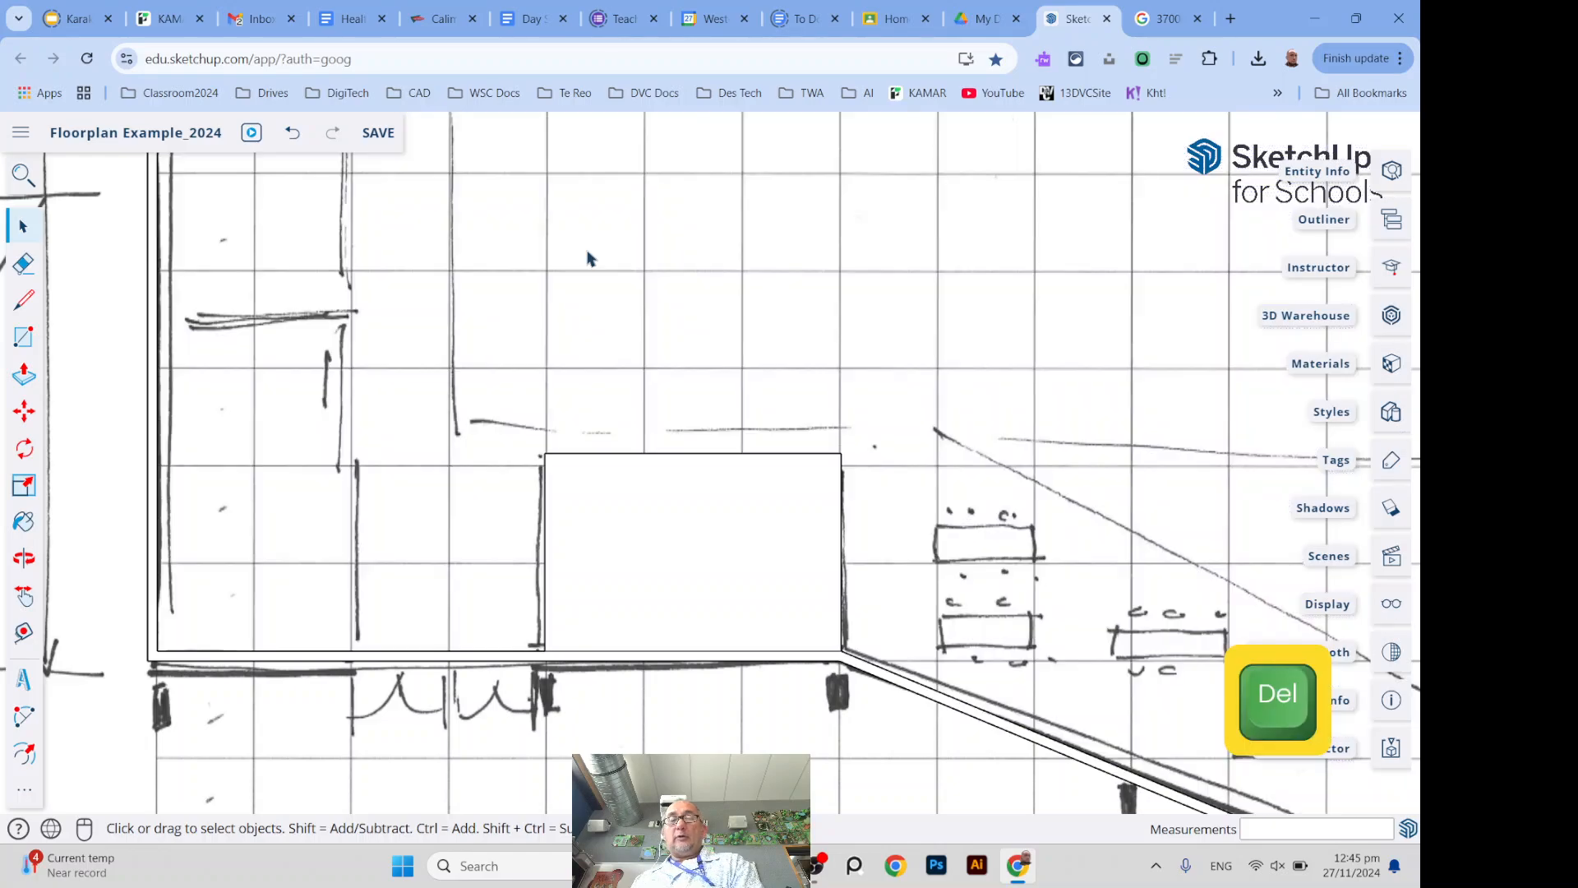
# Offset the outline of the 6000 by 4000 mm room rectangle 100 mm inward to form the internal wall thickness
pyautogui.click(640, 524)
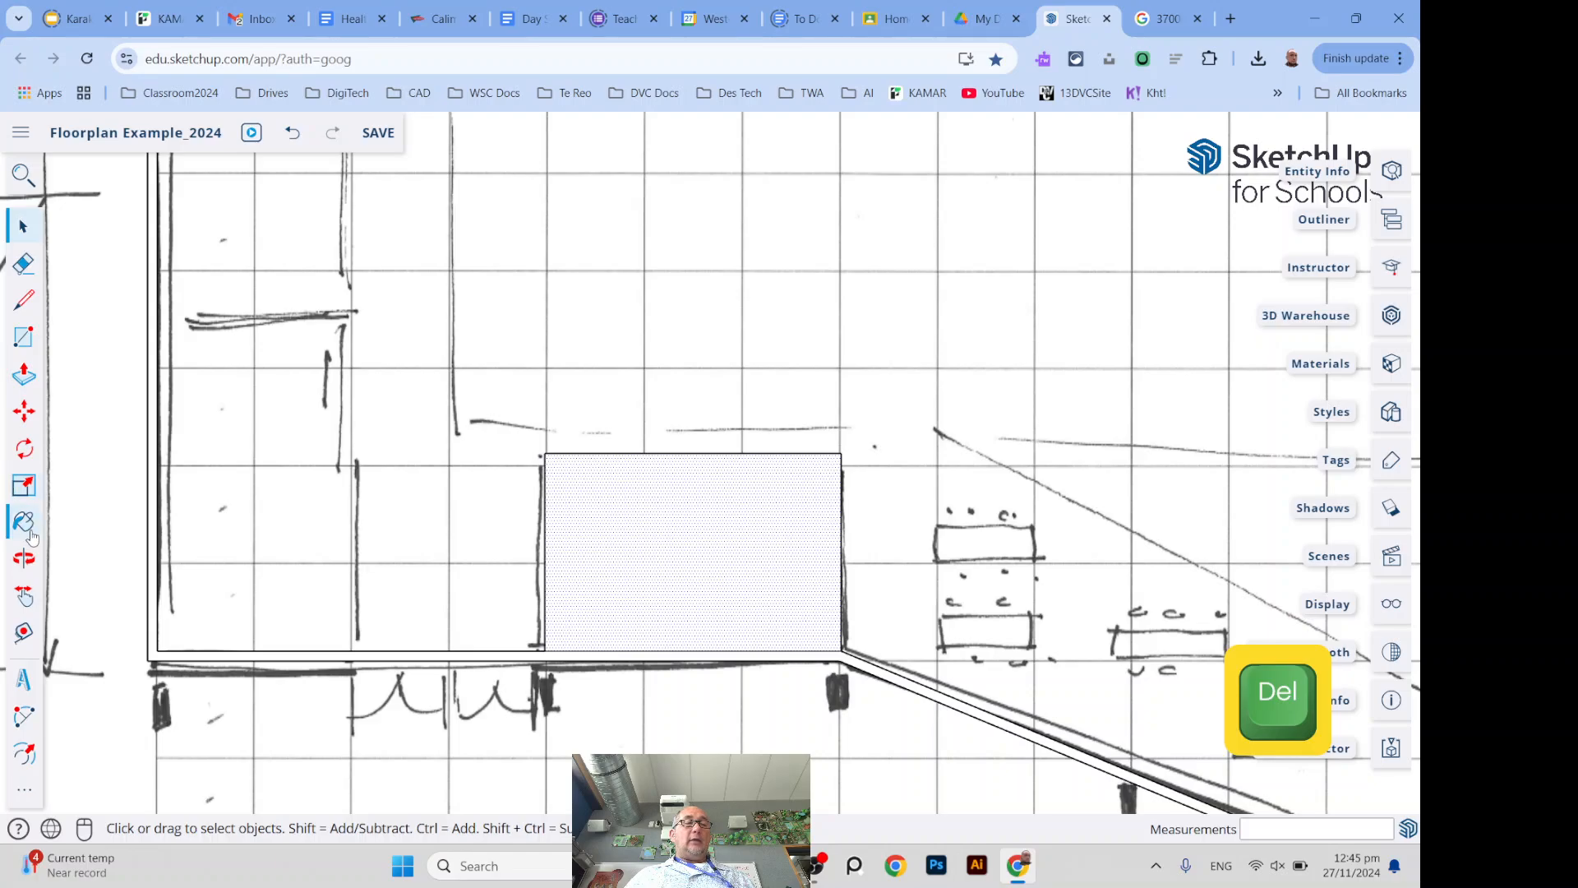
pyautogui.click(24, 756)
pyautogui.scroll(5, 544, 555)
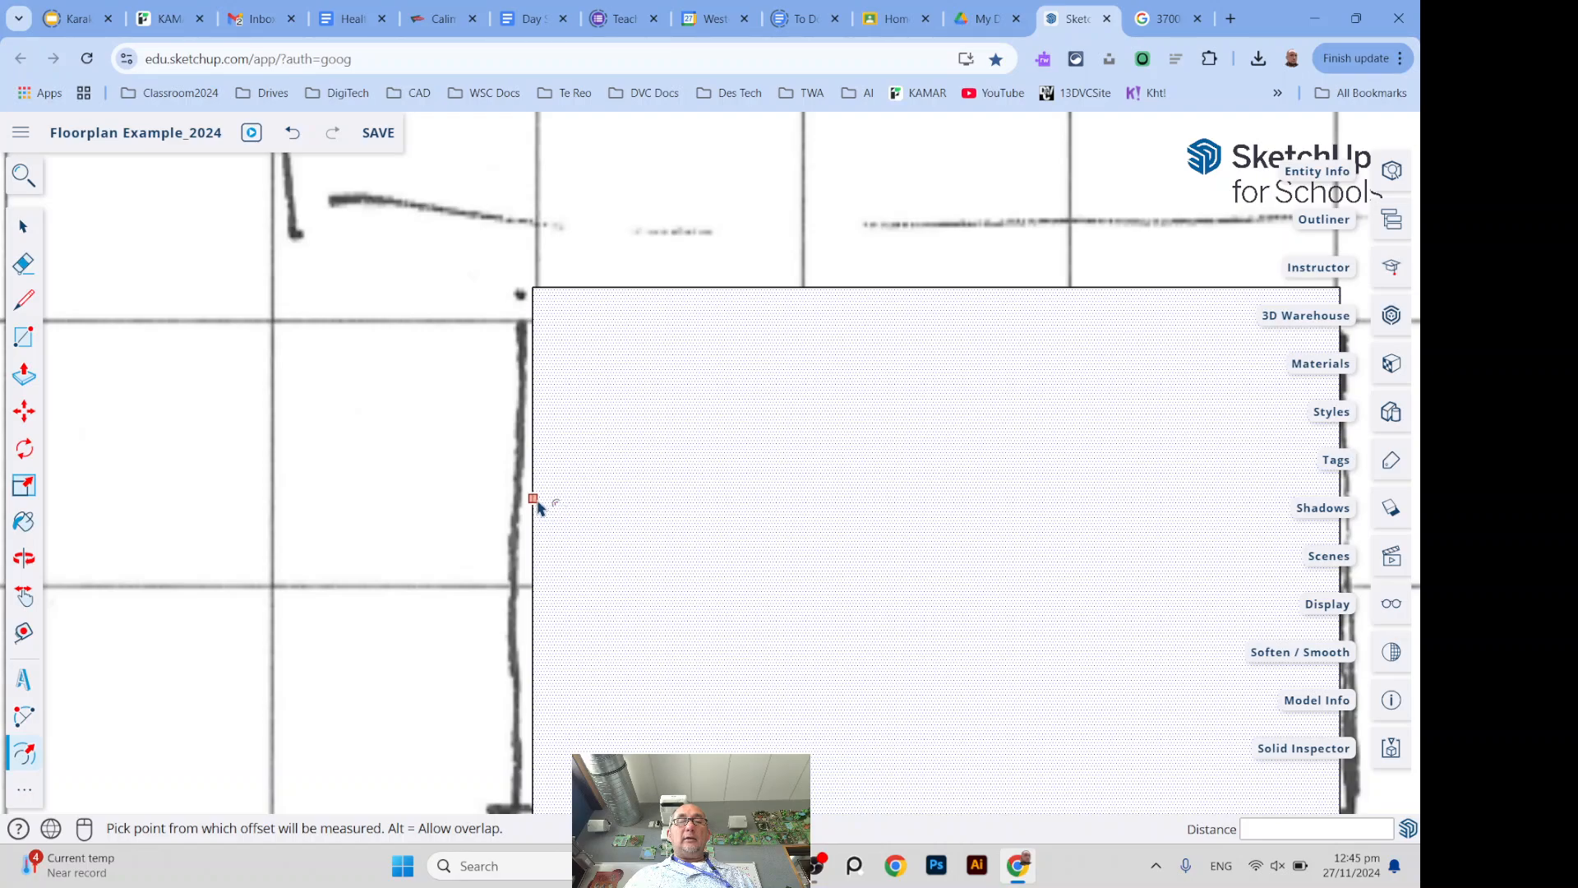
pyautogui.click(533, 498)
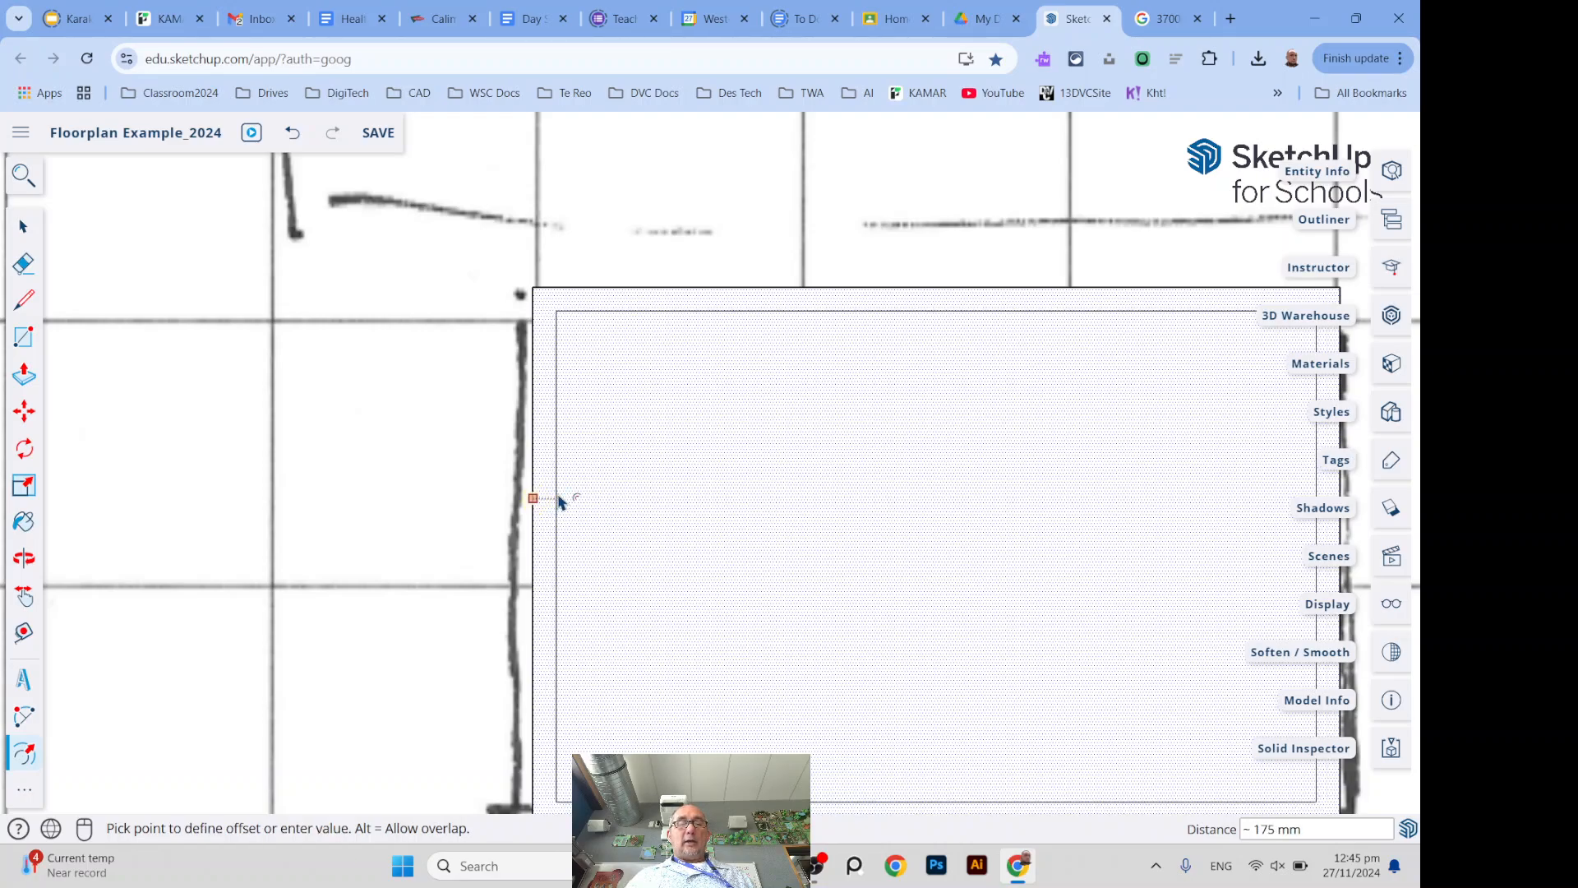
pyautogui.write('100')
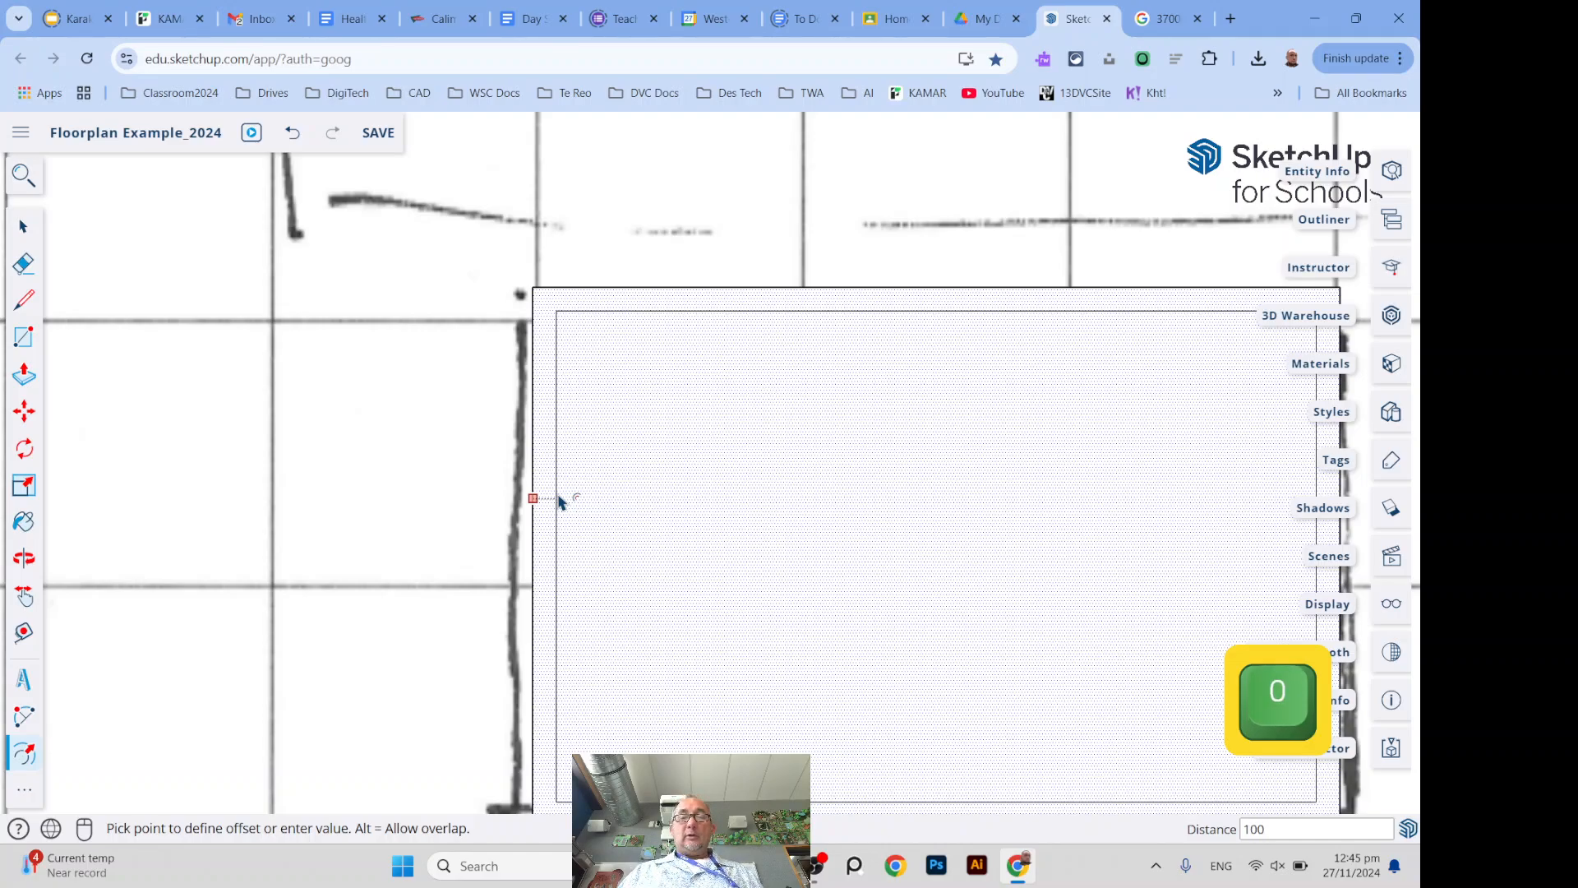
pyautogui.press('Return')
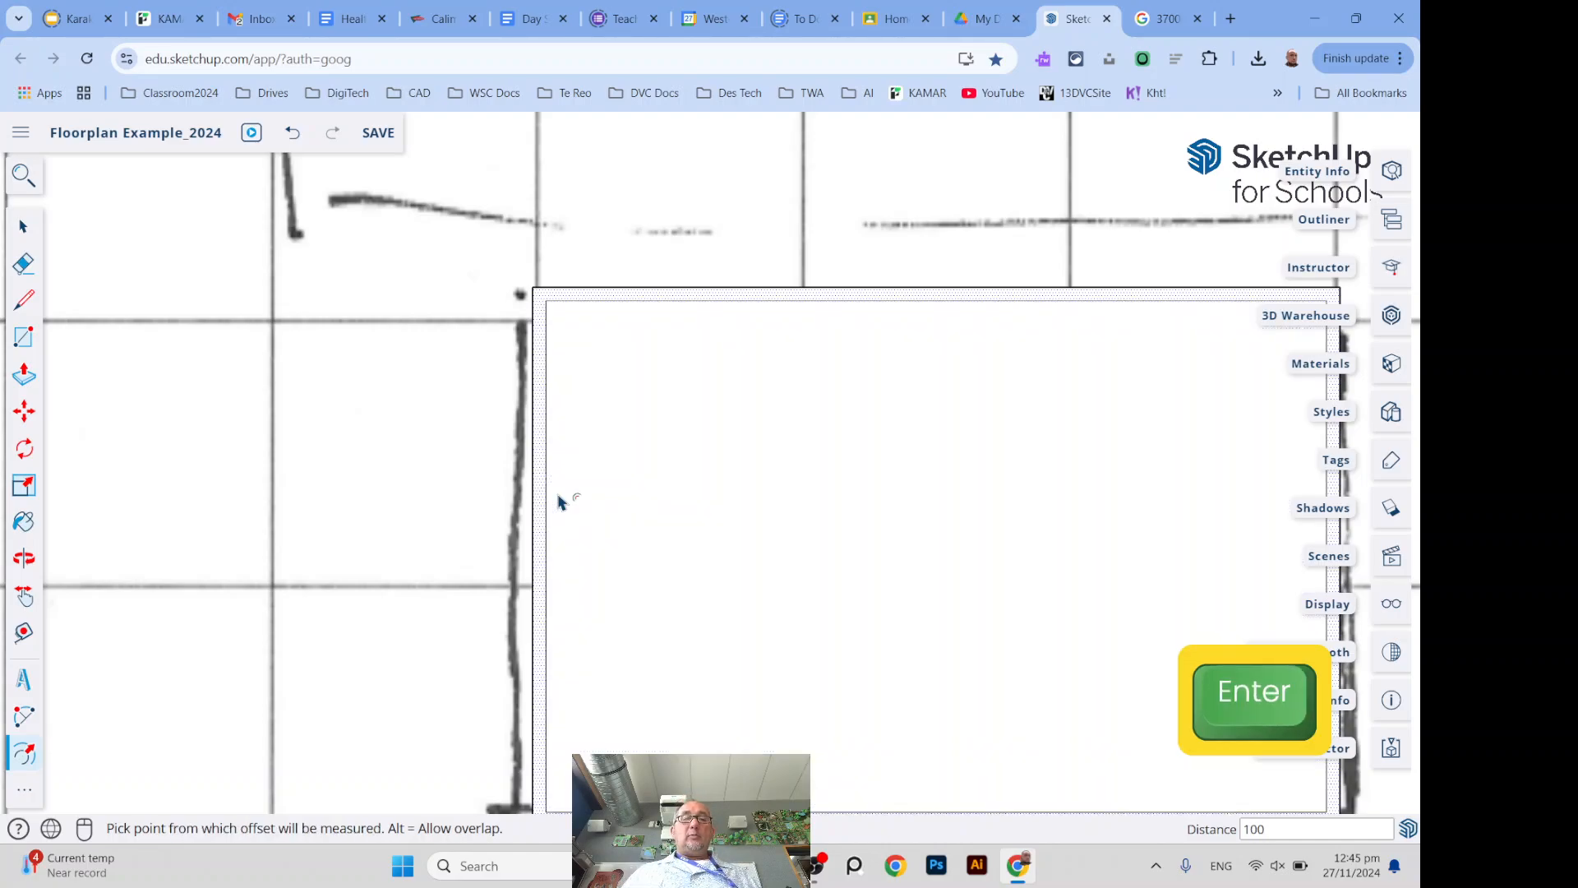
# Draw two 100 mm lines extending the room's inner side edges down to the external wall, one at each lower inner corner
pyautogui.click(23, 222)
pyautogui.scroll(-3, 674, 635)
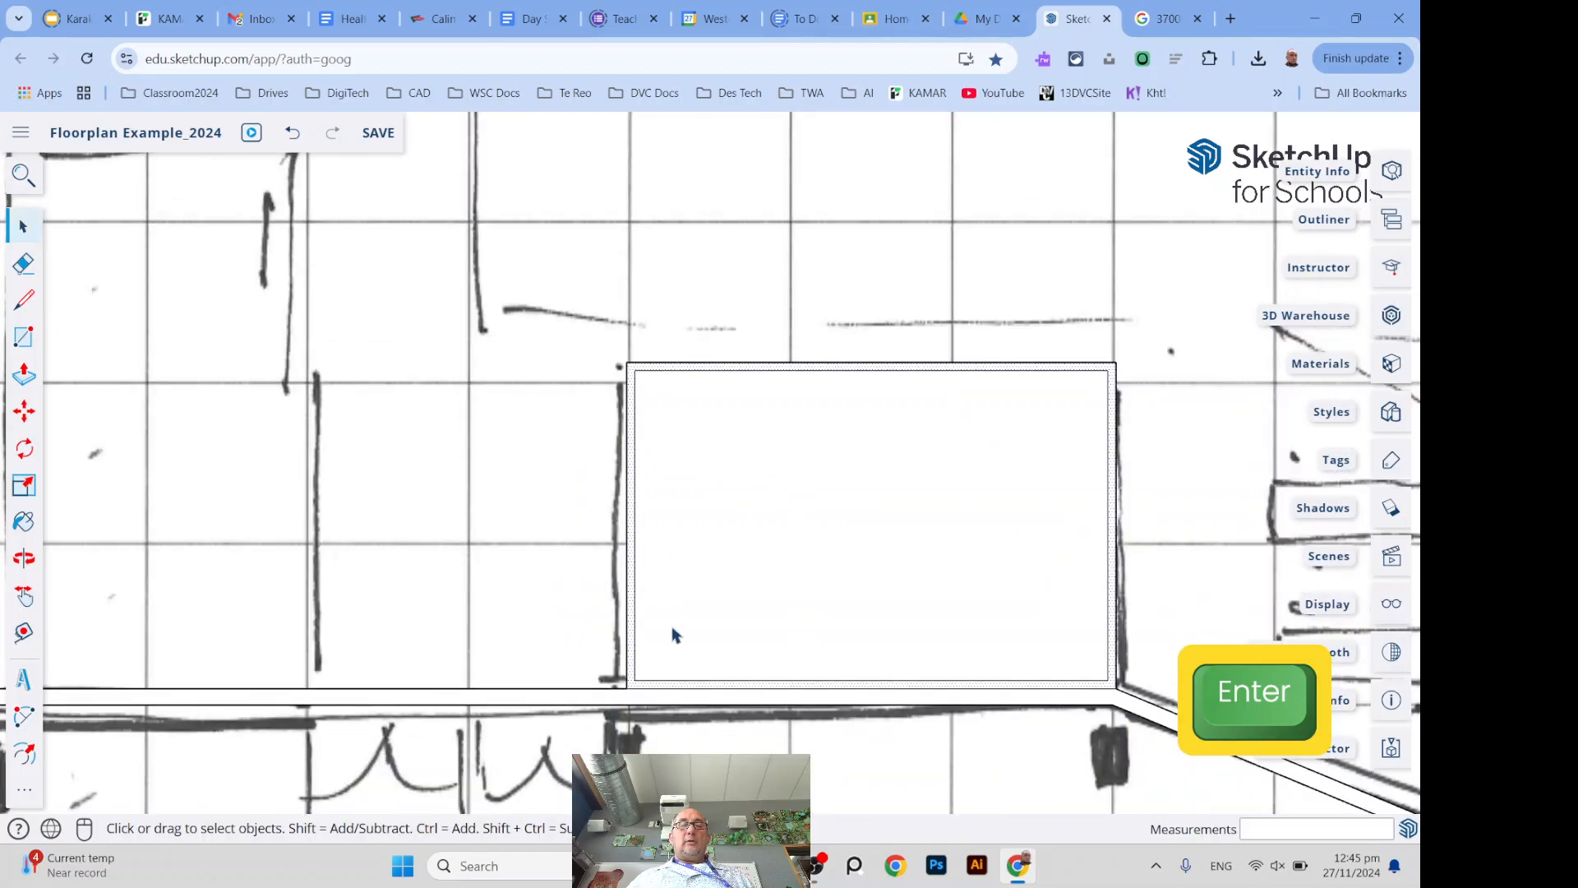
pyautogui.scroll(5, 675, 687)
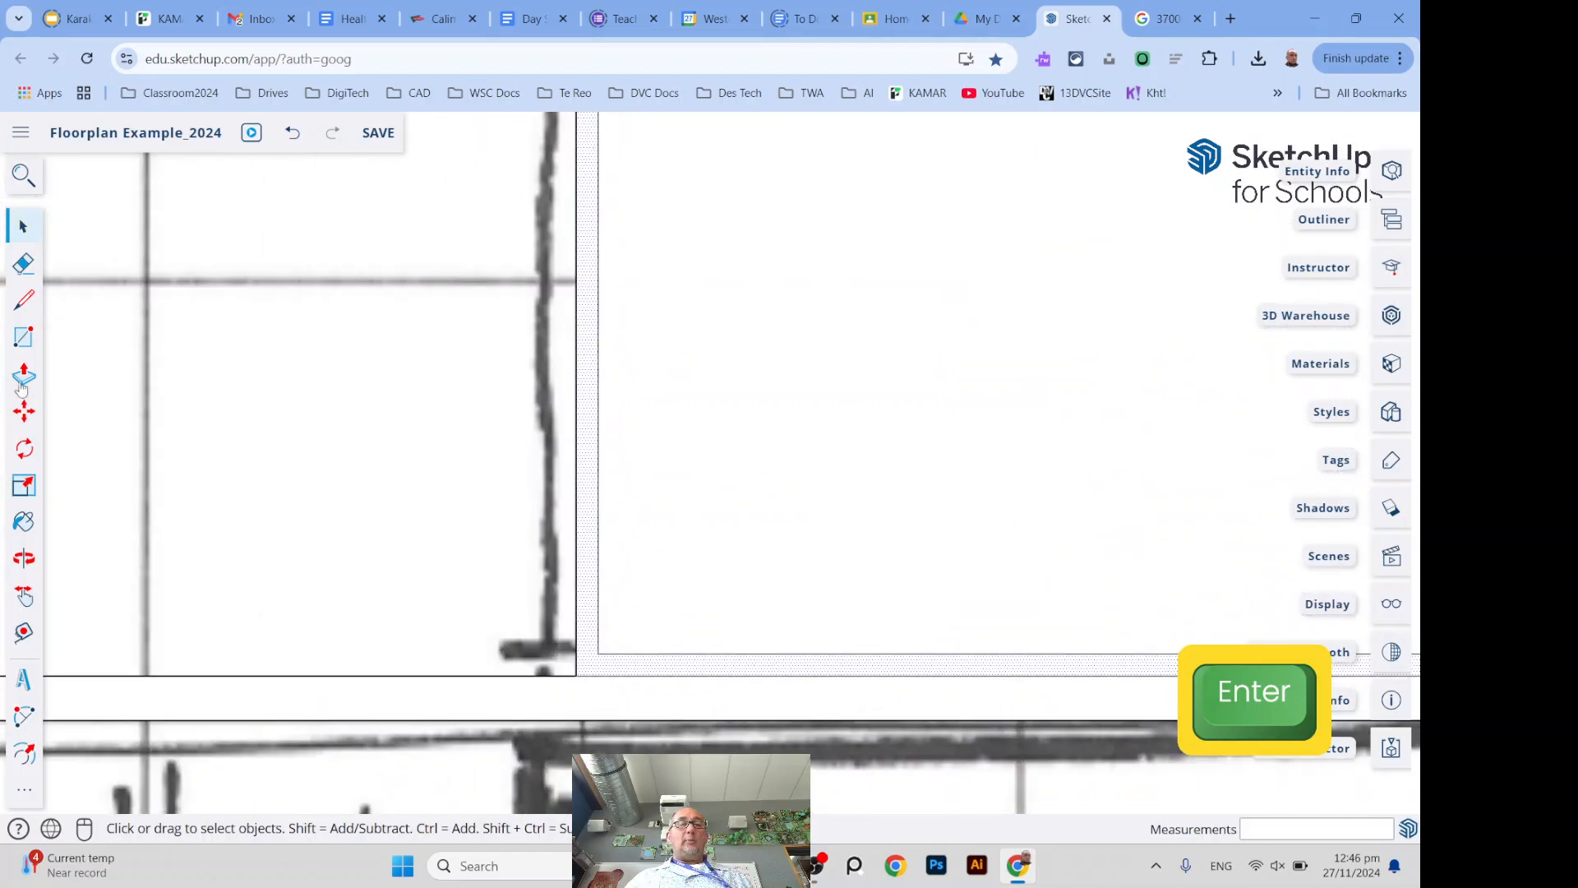
pyautogui.click(26, 303)
pyautogui.scroll(3, 604, 650)
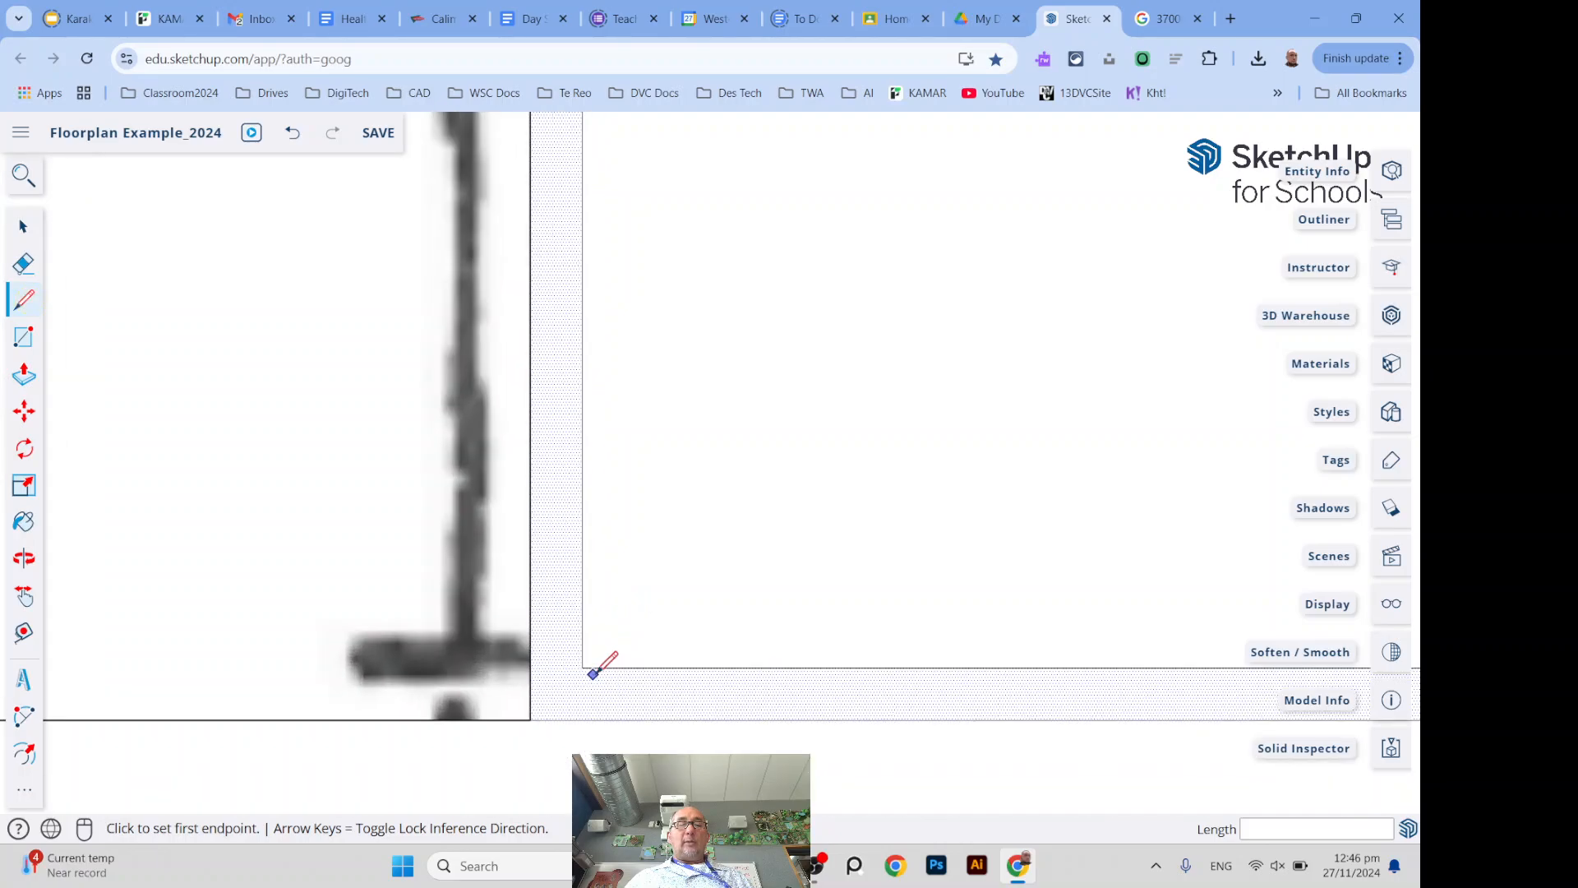
pyautogui.click(582, 667)
pyautogui.press('Escape')
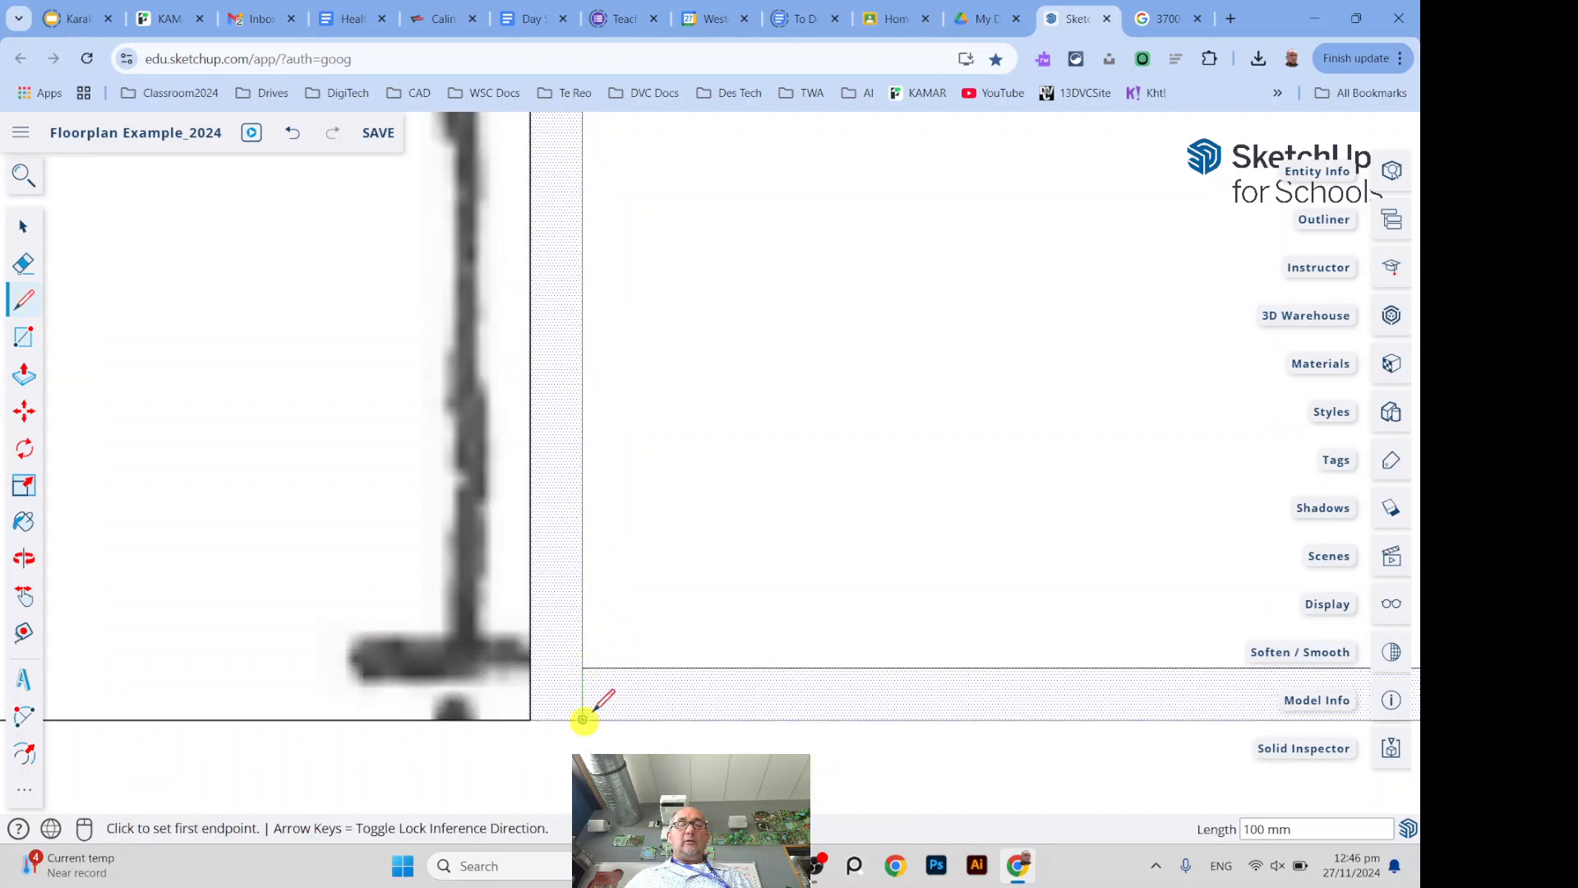
pyautogui.scroll(-5, 338, 609)
pyautogui.scroll(2, 737, 687)
pyautogui.scroll(6, 564, 469)
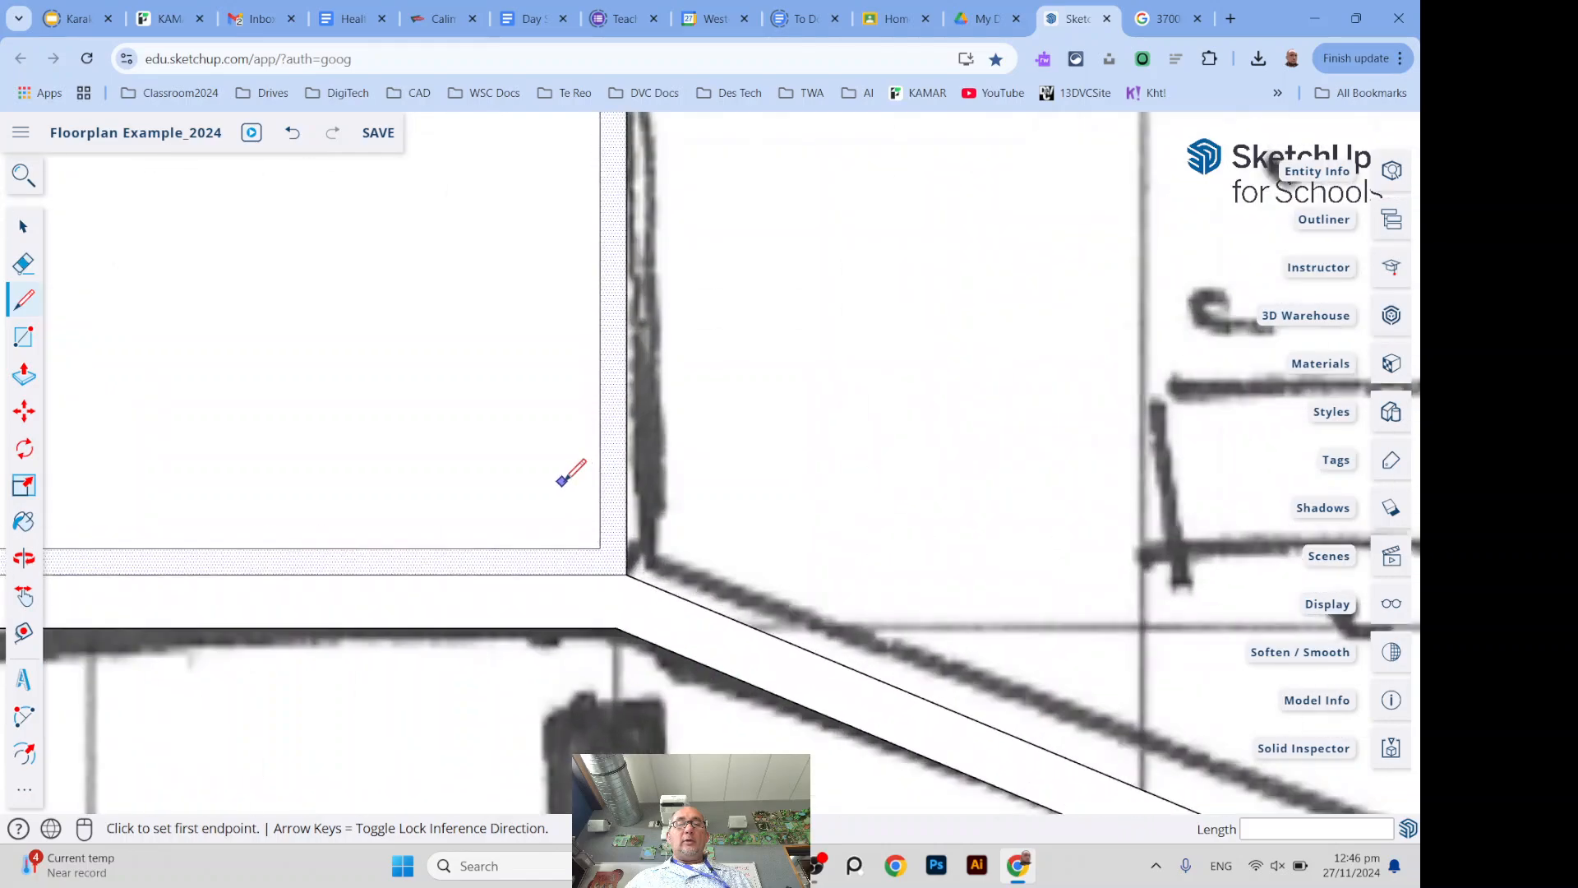
pyautogui.click(642, 609)
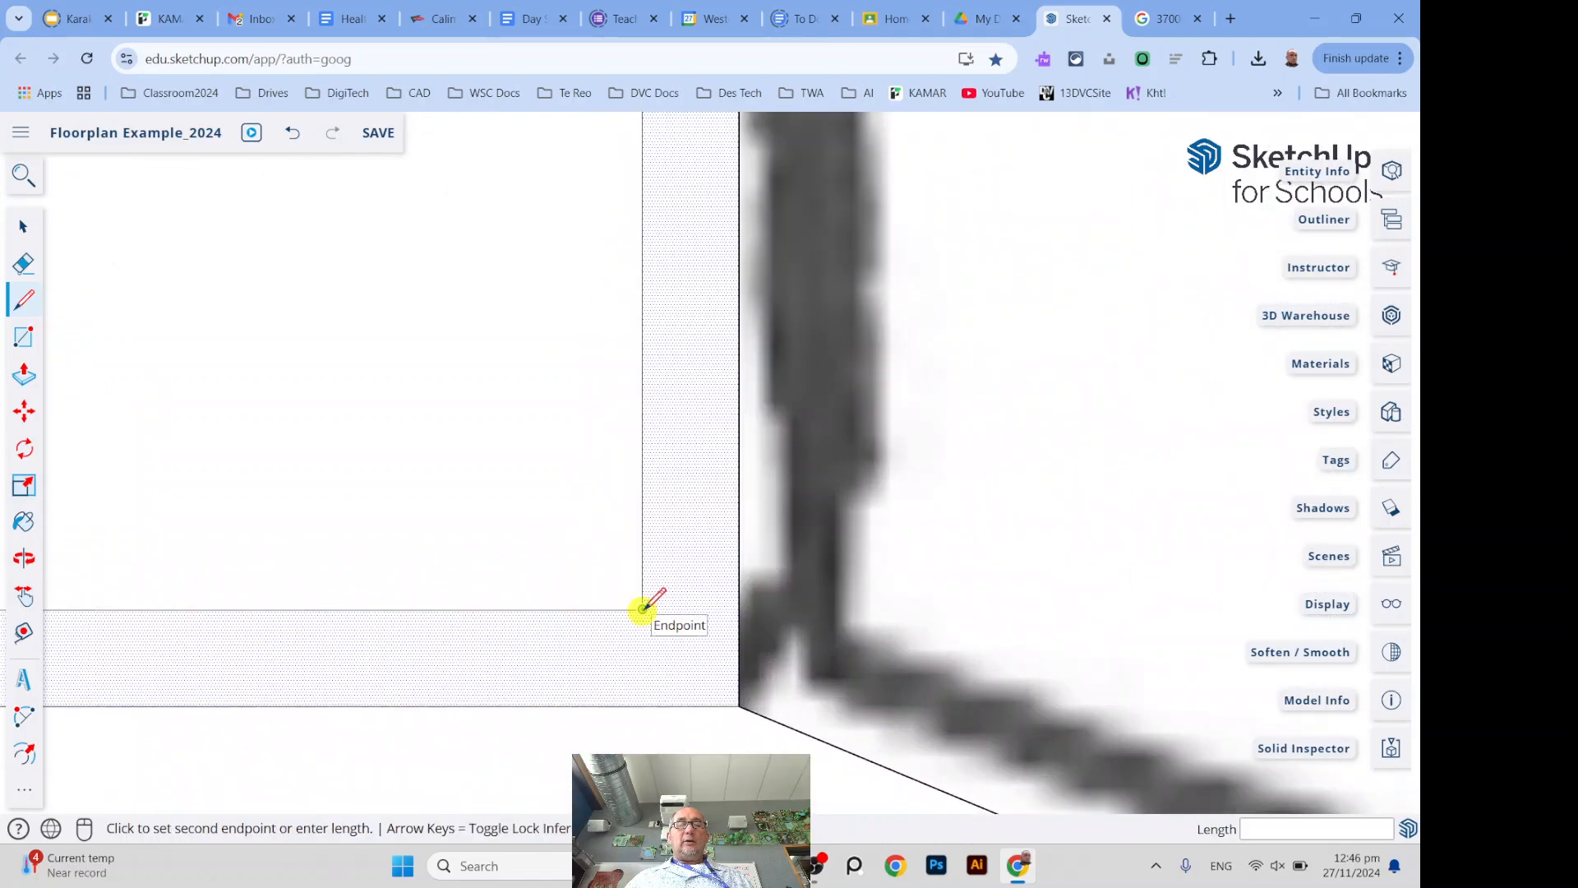
pyautogui.click(646, 705)
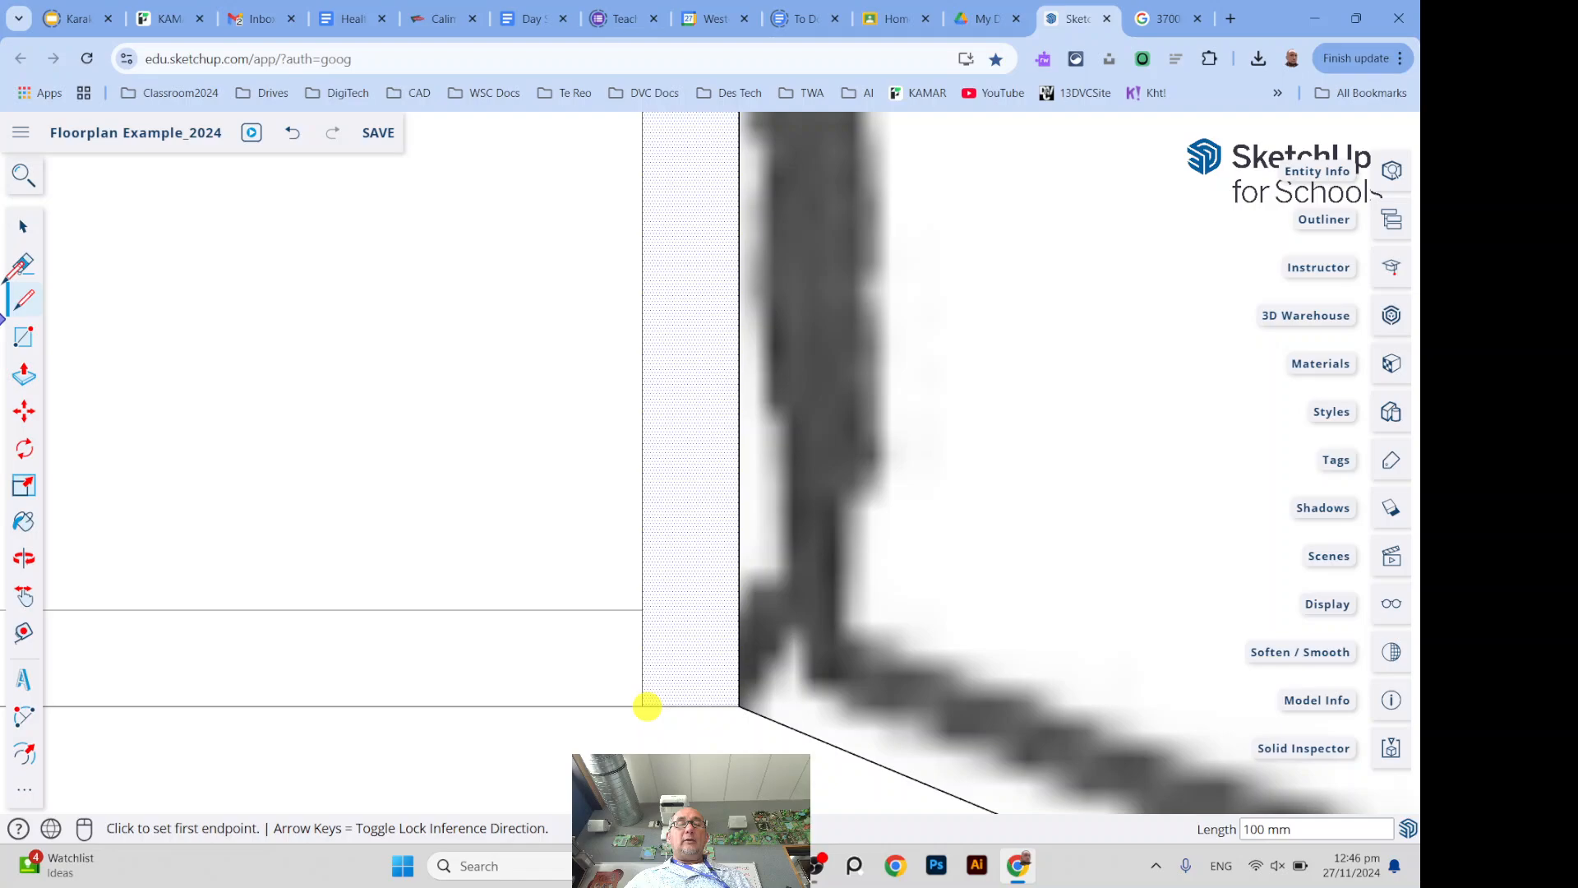
# Delete the room's lower inner wall edge and the face inside the room to uncover the sketch
pyautogui.click(23, 224)
pyautogui.click(551, 610)
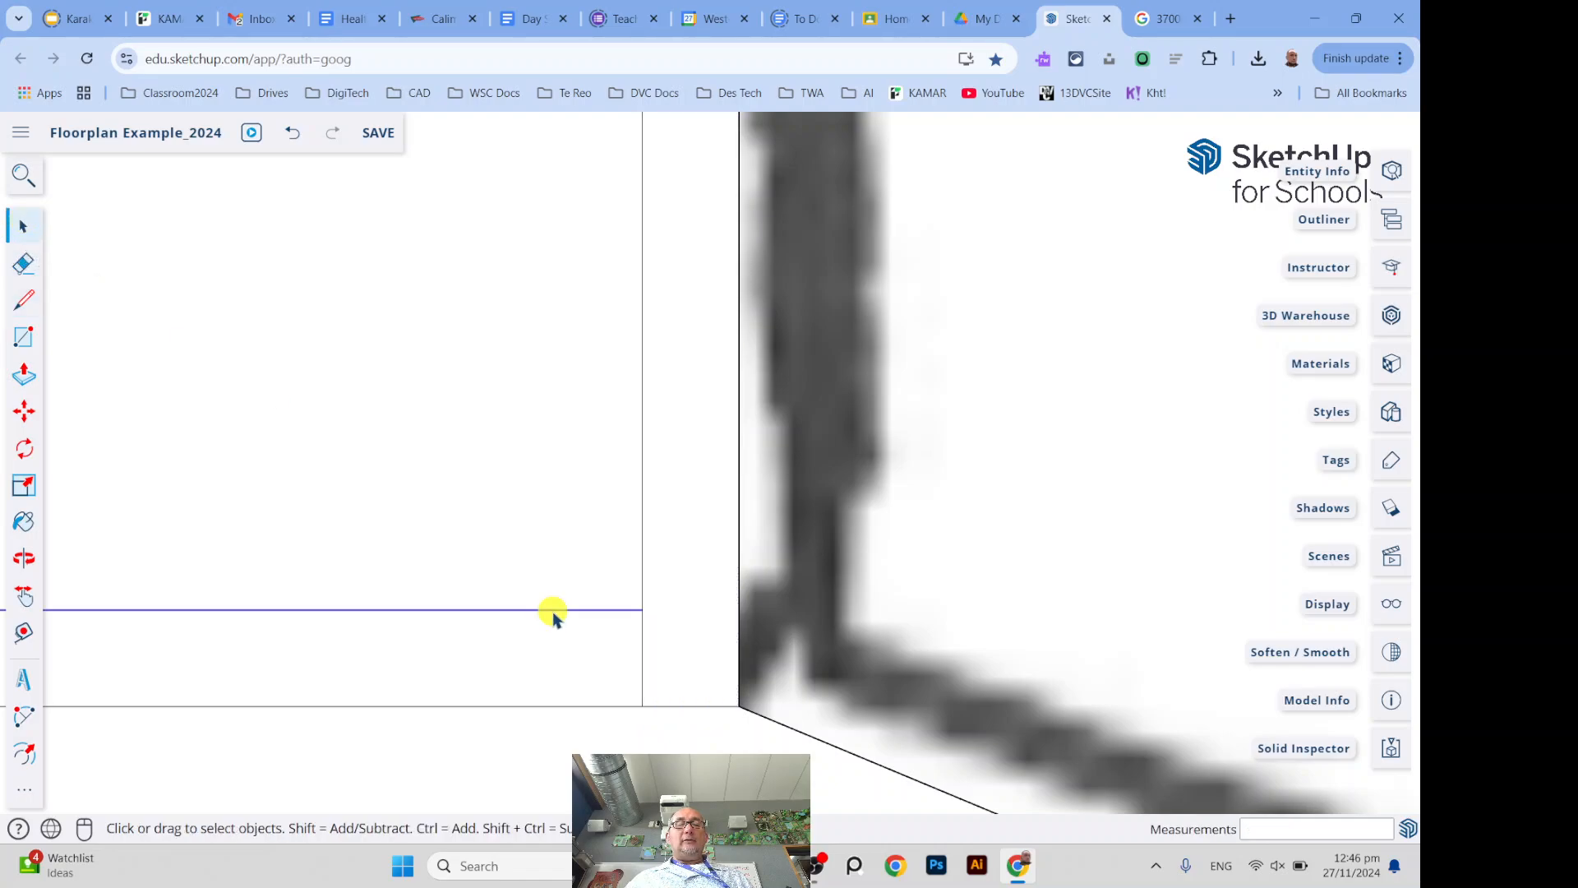
pyautogui.press('Delete')
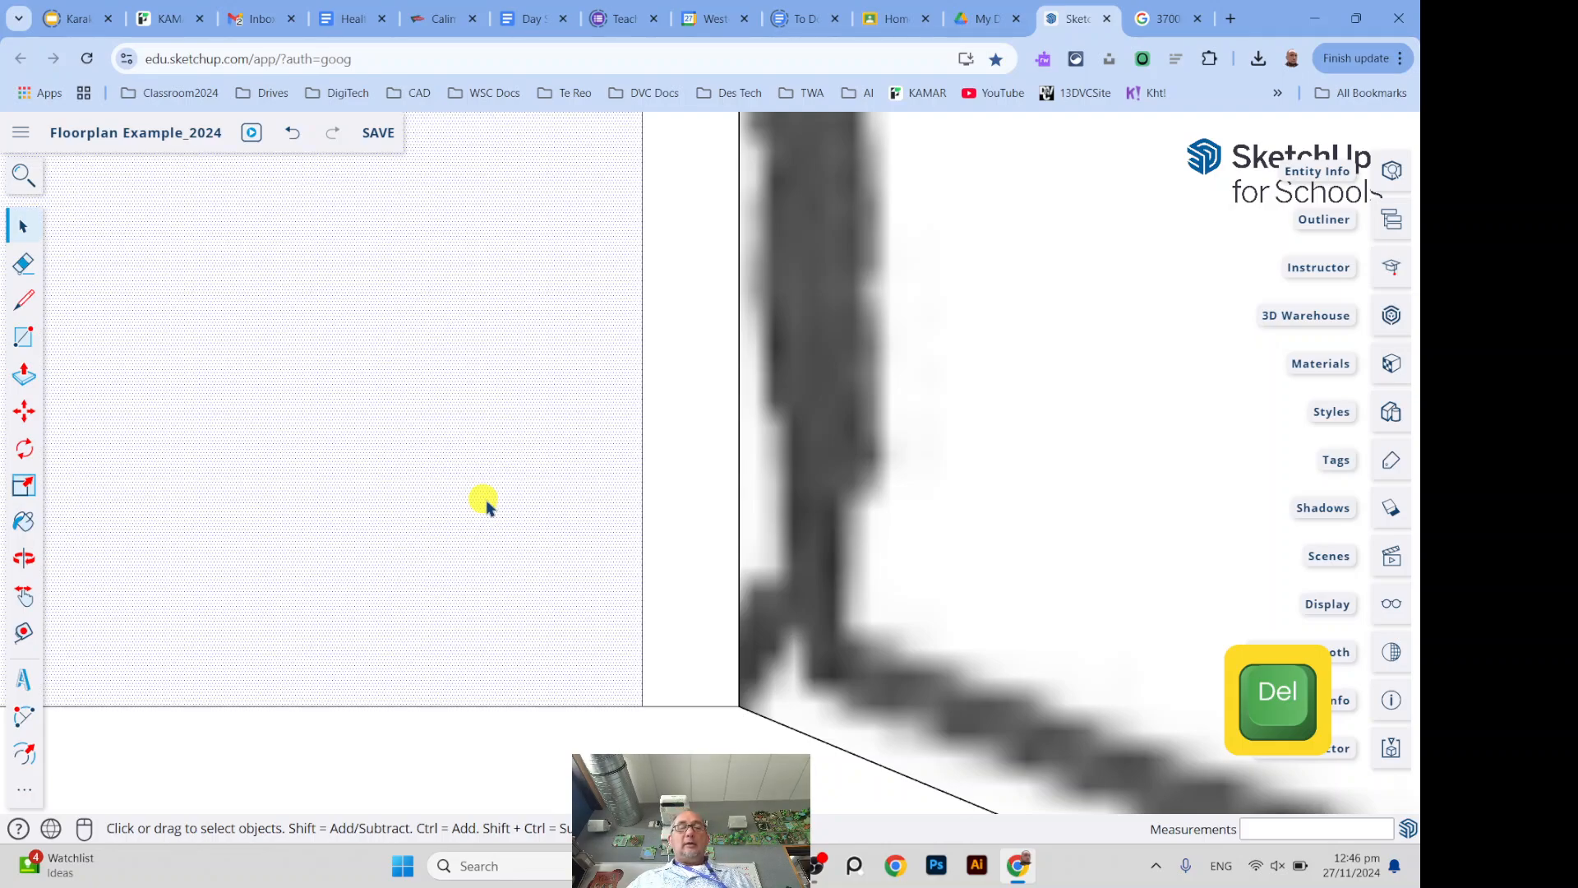
pyautogui.scroll(-5, 899, 535)
pyautogui.scroll(-6, 900, 535)
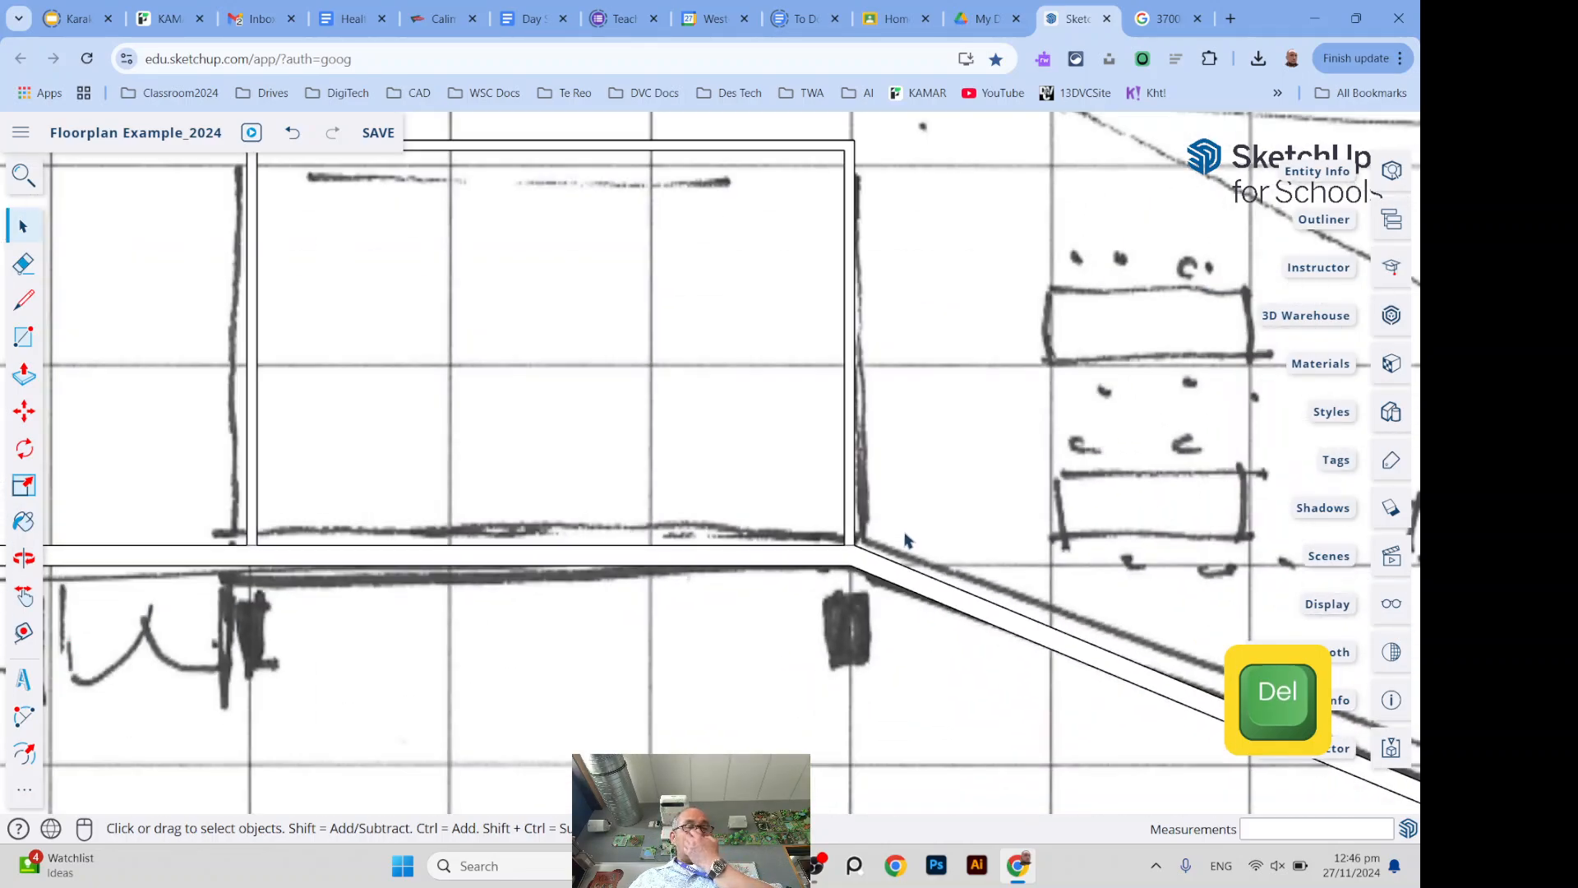
# Draw a 100 by 13500 mm internal wall rectangle upward from the lower external wall, beside the sketched double doors
pyautogui.scroll(-5, 543, 518)
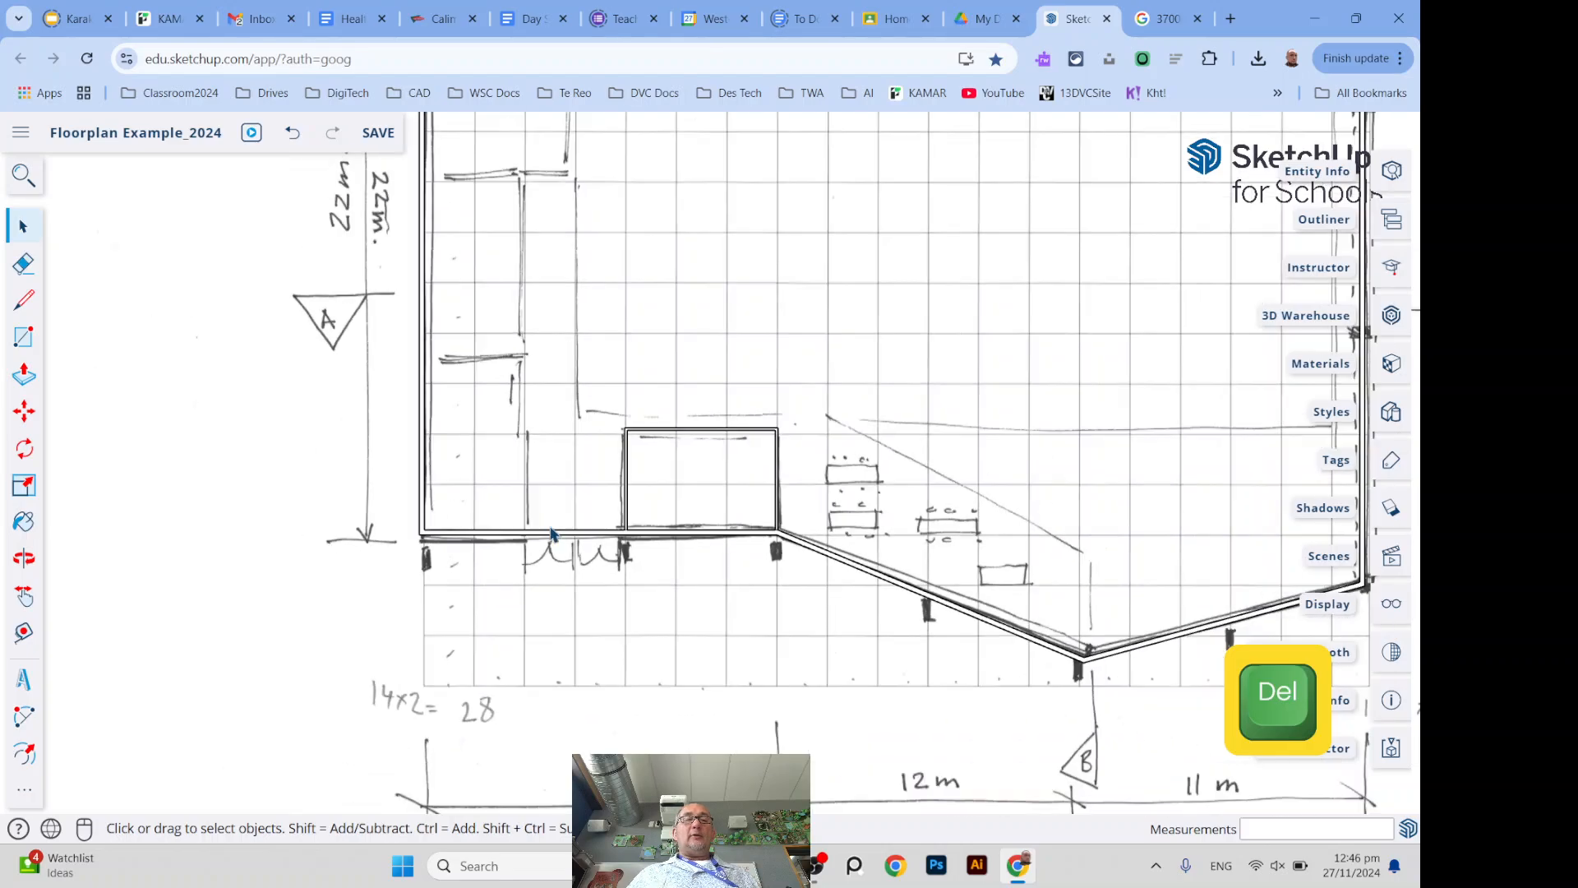
pyautogui.scroll(-3, 542, 418)
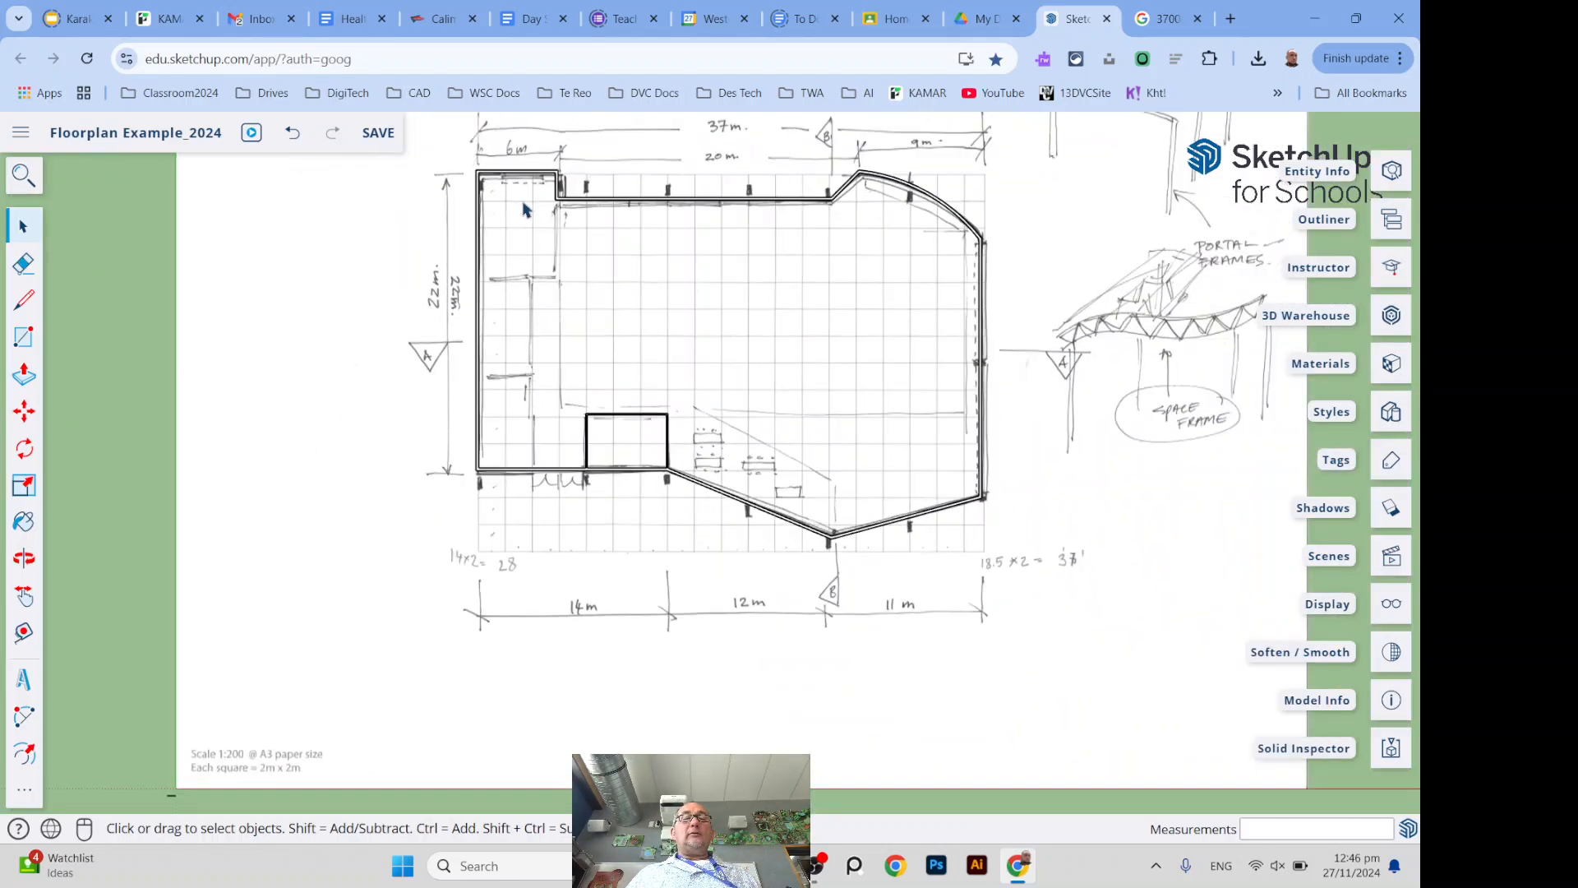
pyautogui.scroll(3, 530, 218)
pyautogui.click(23, 338)
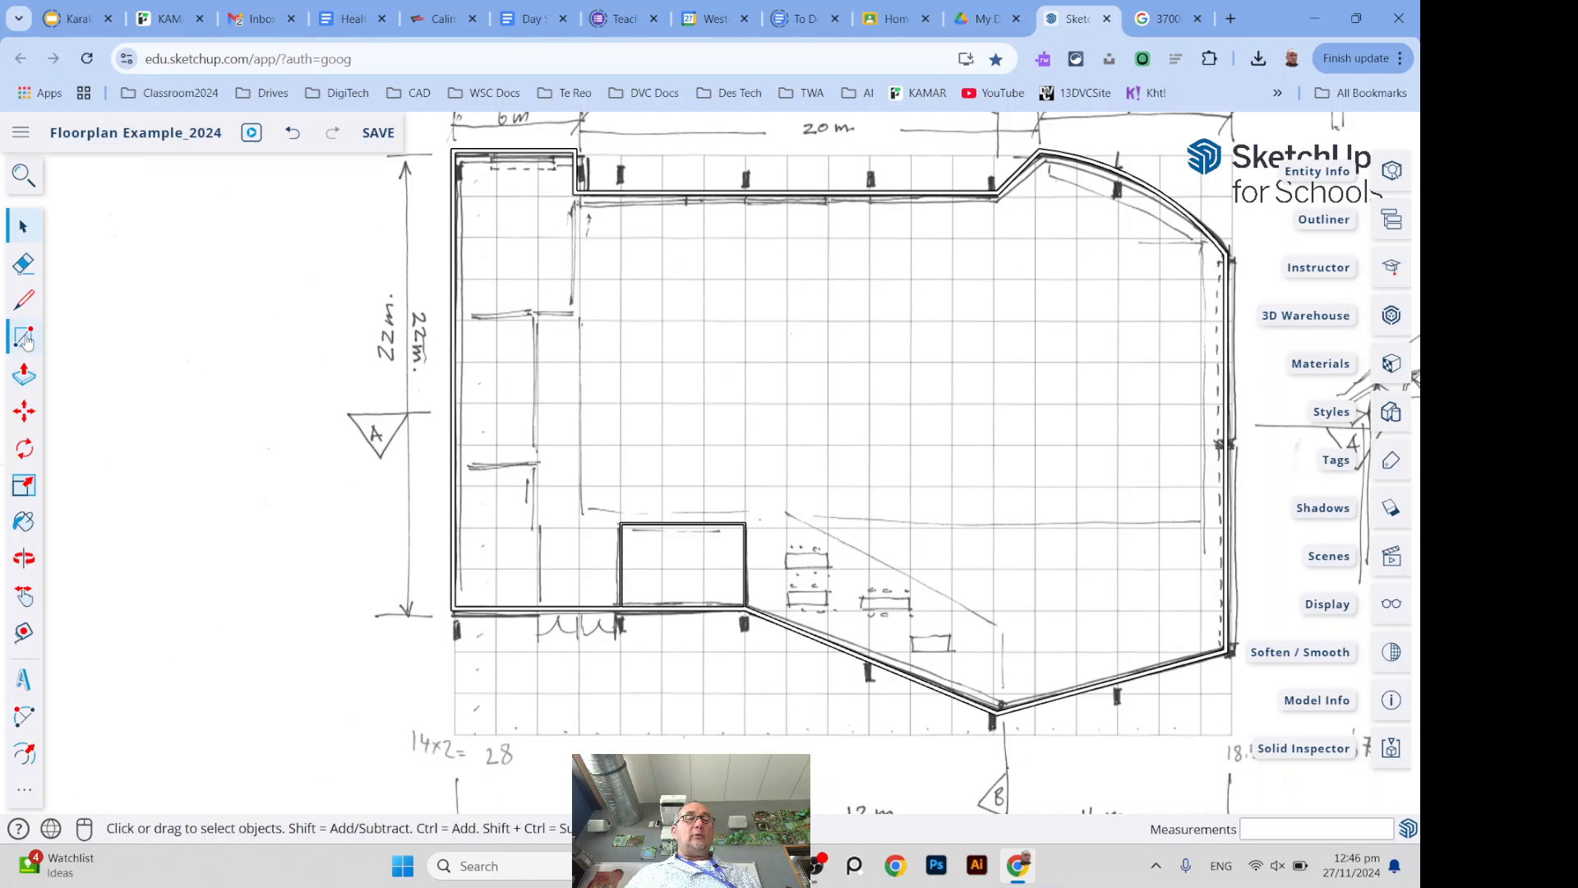
pyautogui.scroll(5, 534, 615)
pyautogui.scroll(4, 571, 605)
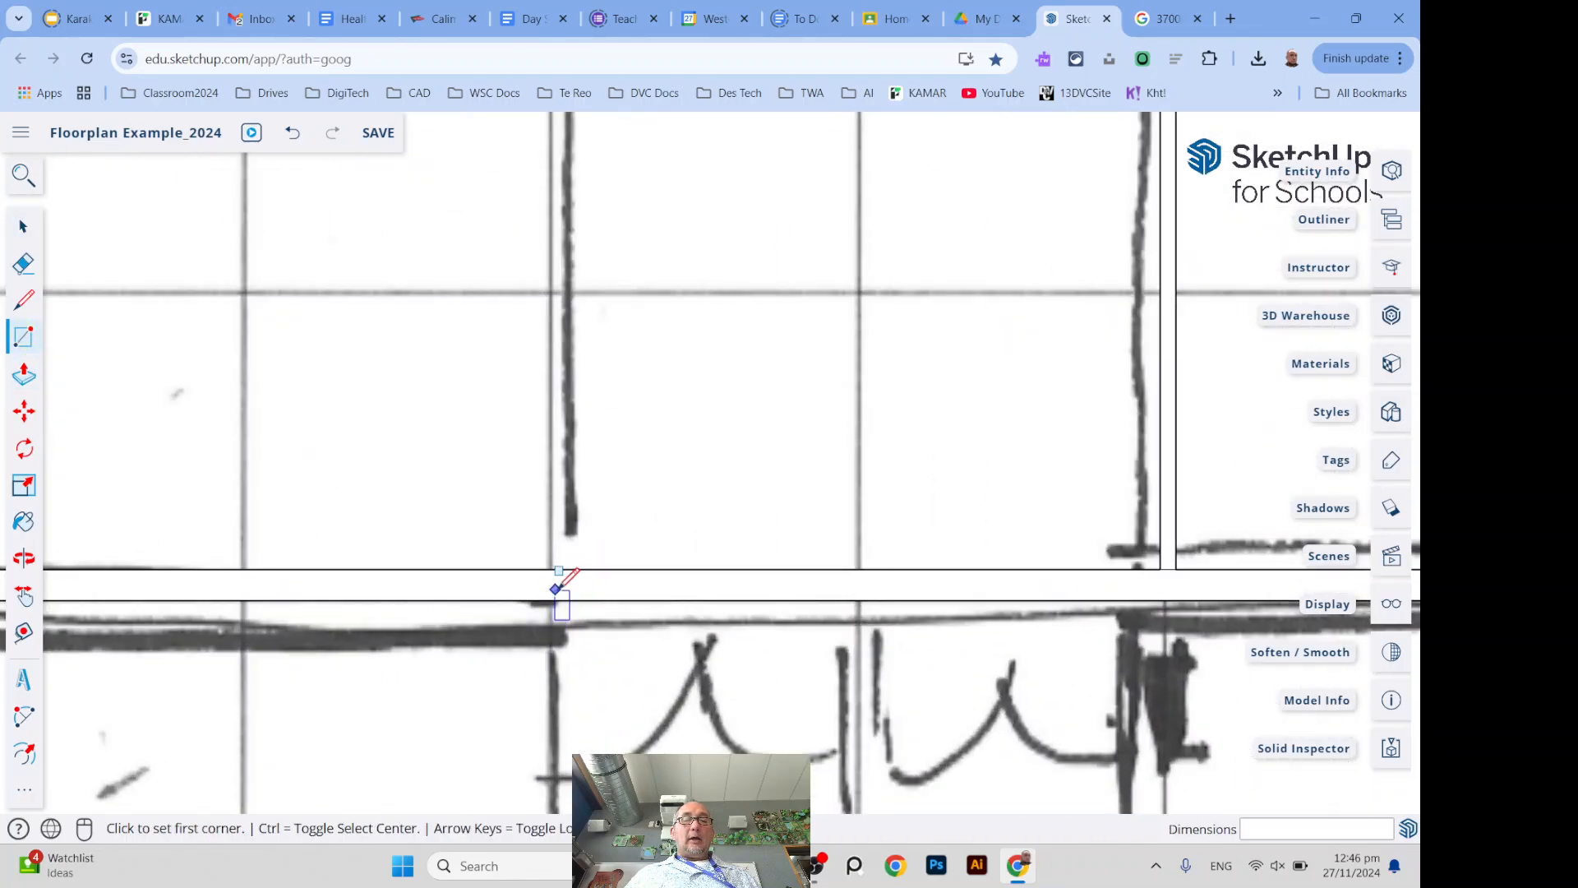
pyautogui.click(543, 549)
pyautogui.scroll(-6, 576, 567)
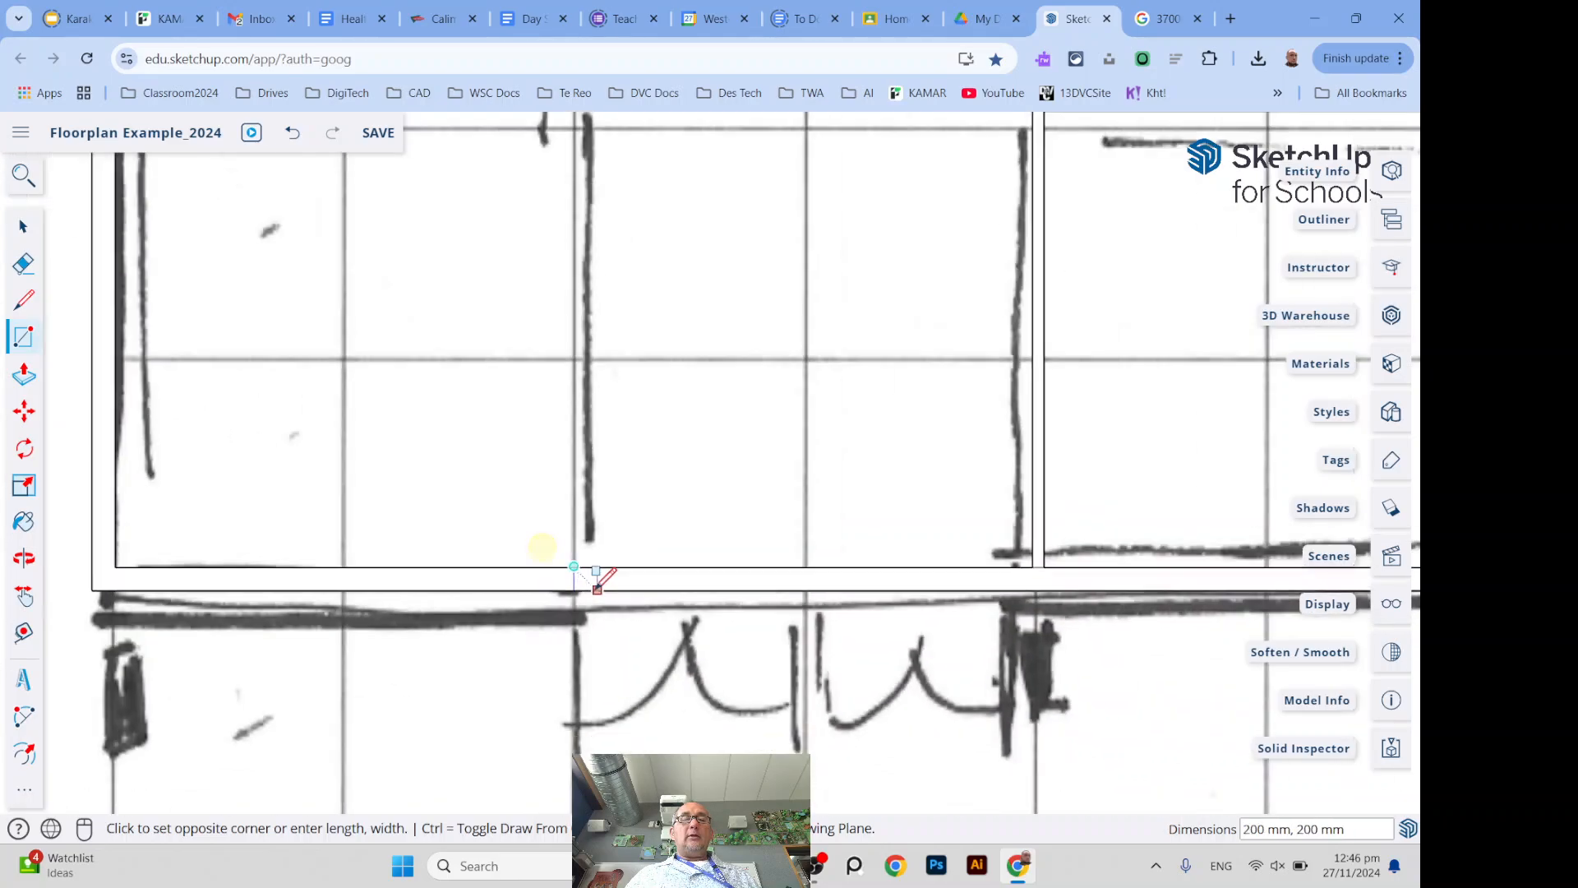
pyautogui.scroll(2, 606, 150)
pyautogui.scroll(3, 606, 150)
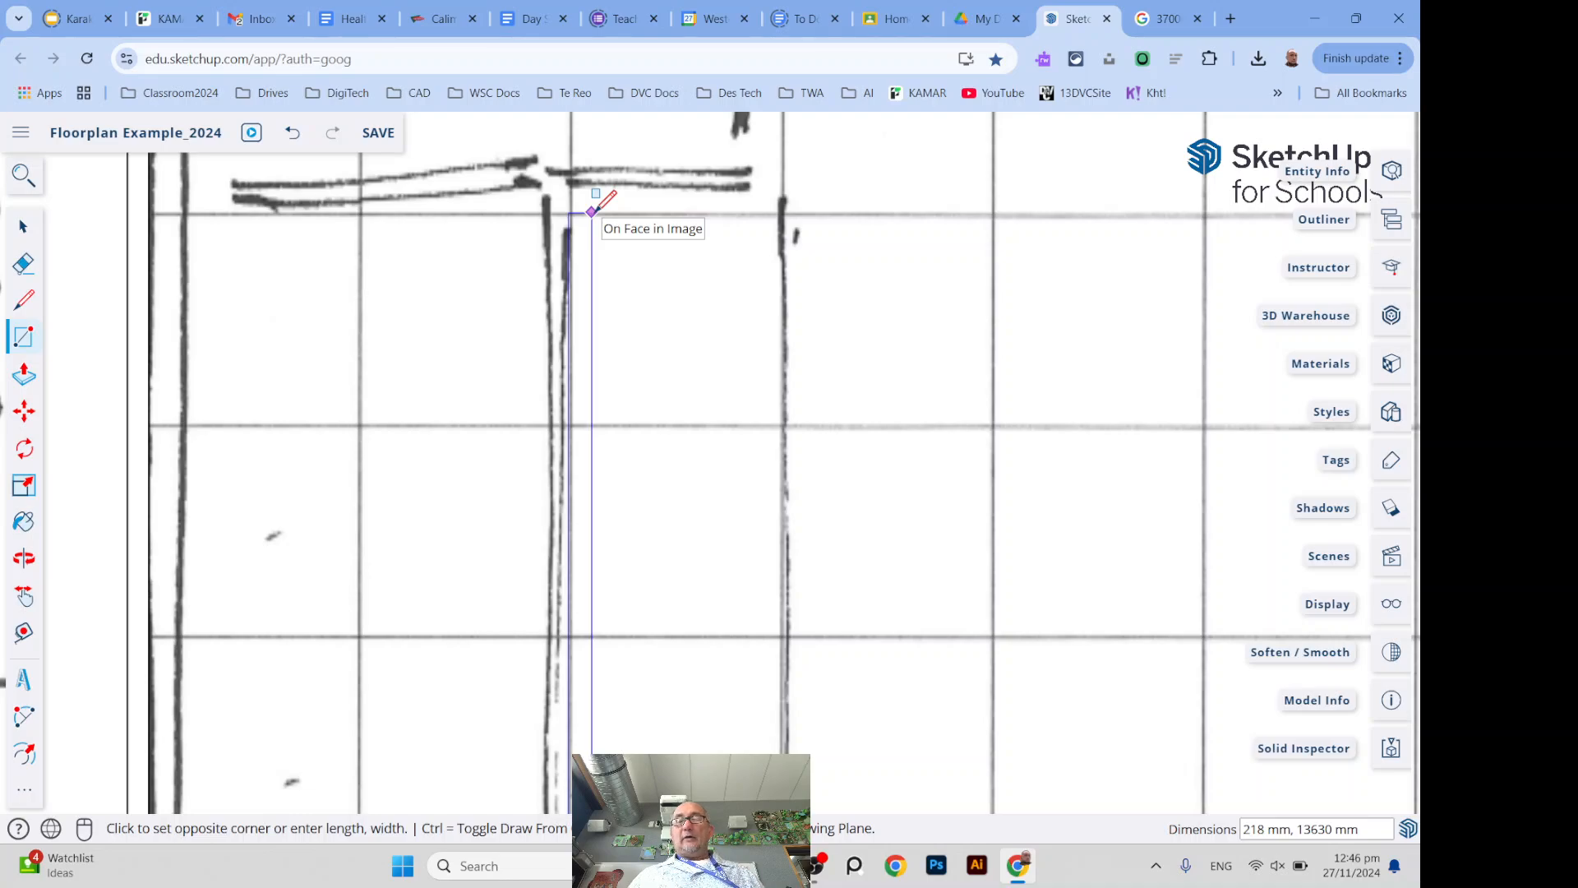
pyautogui.write('10')
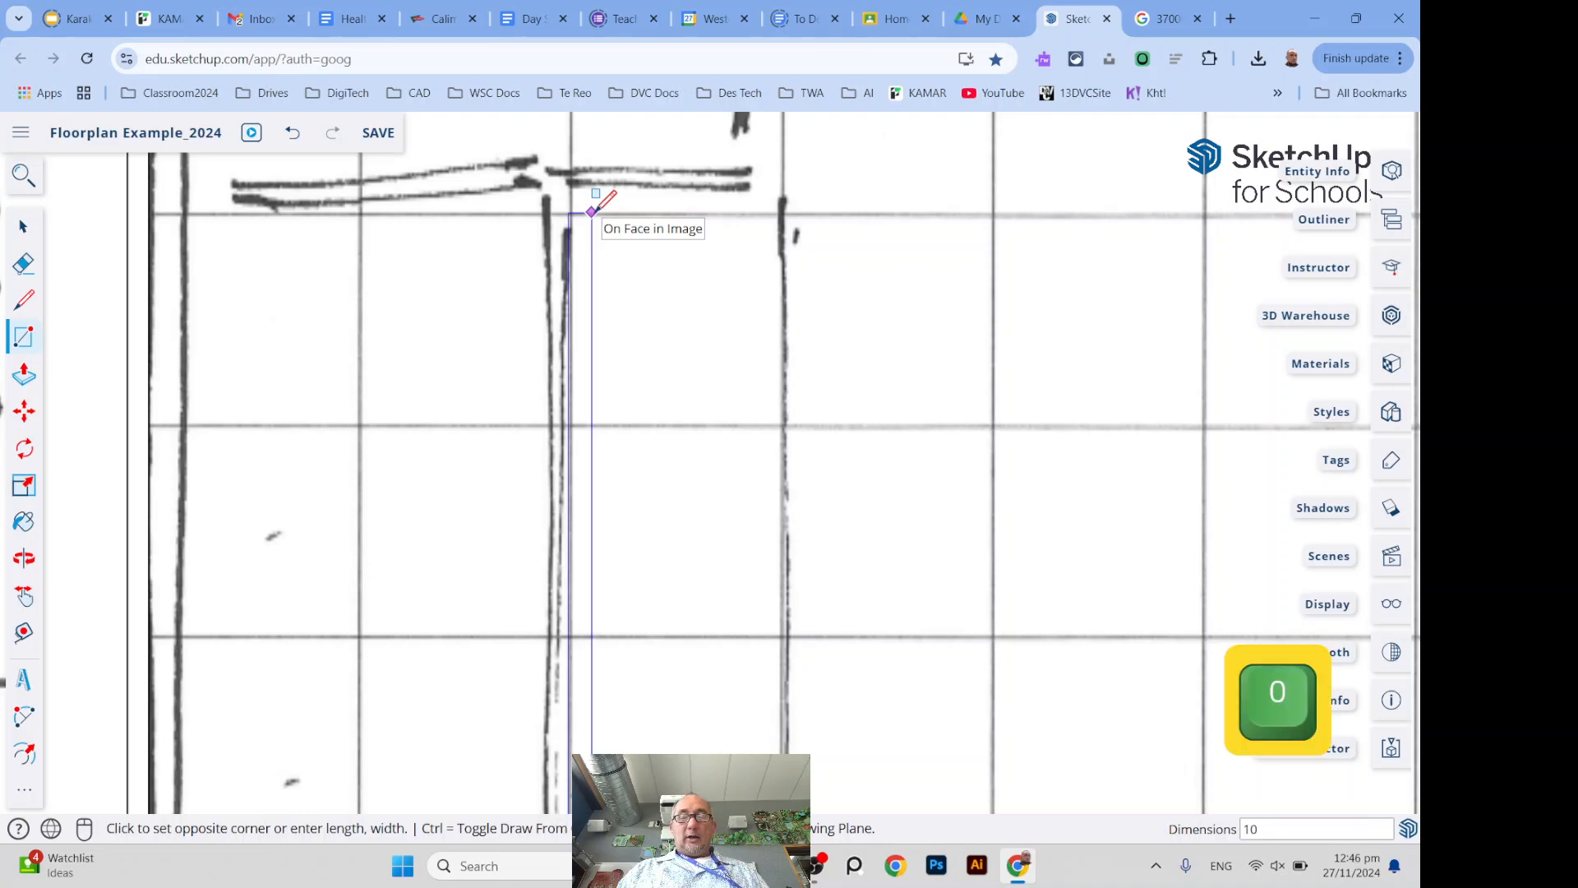
pyautogui.write('0,13')
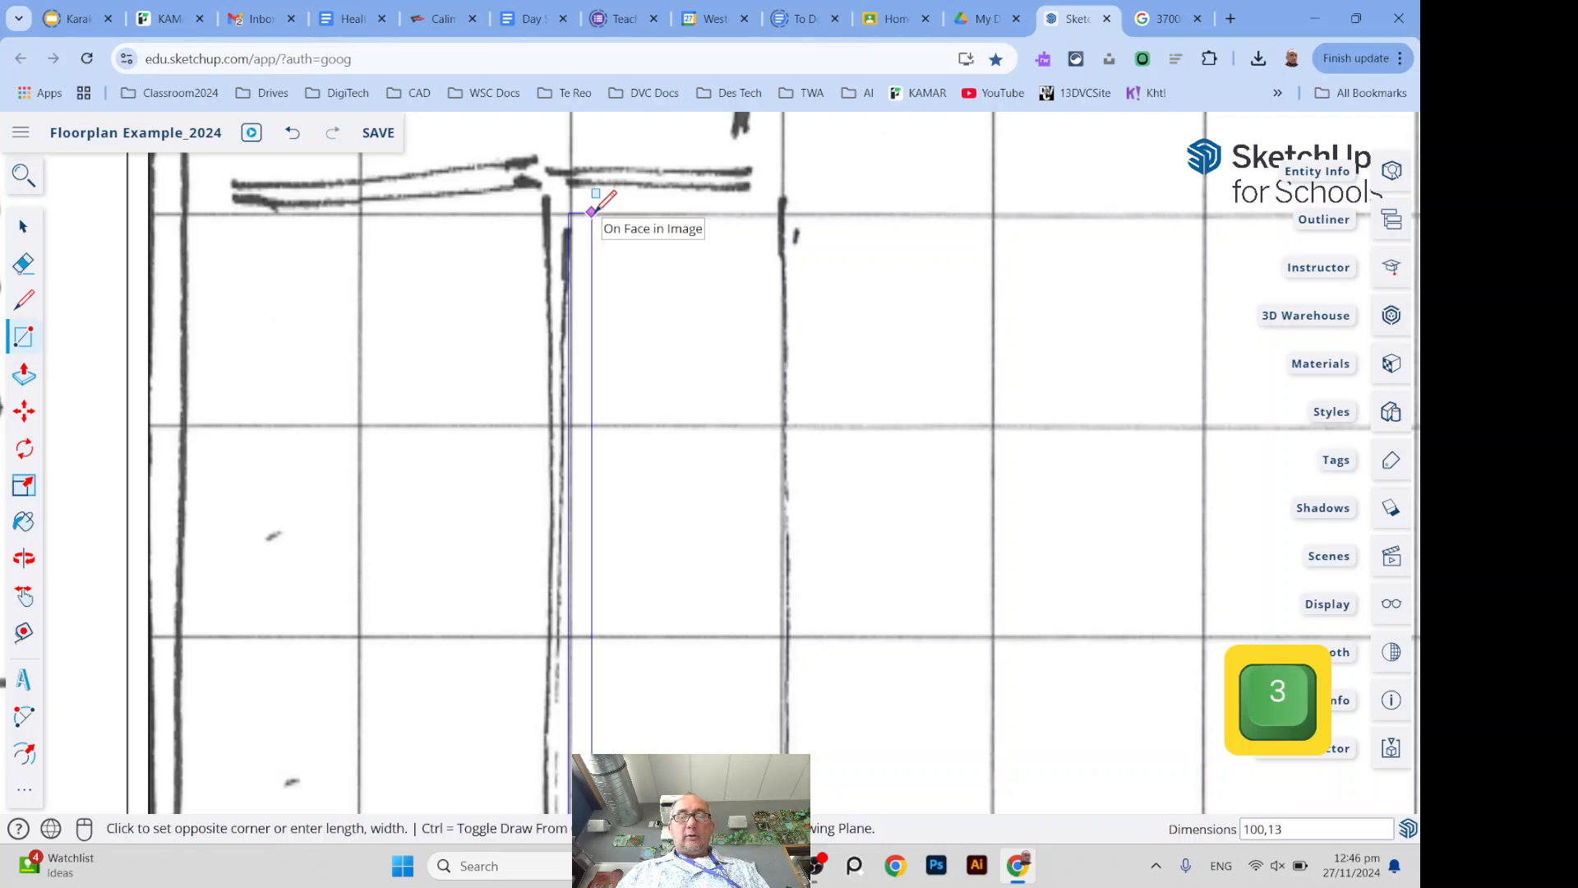
pyautogui.write('500')
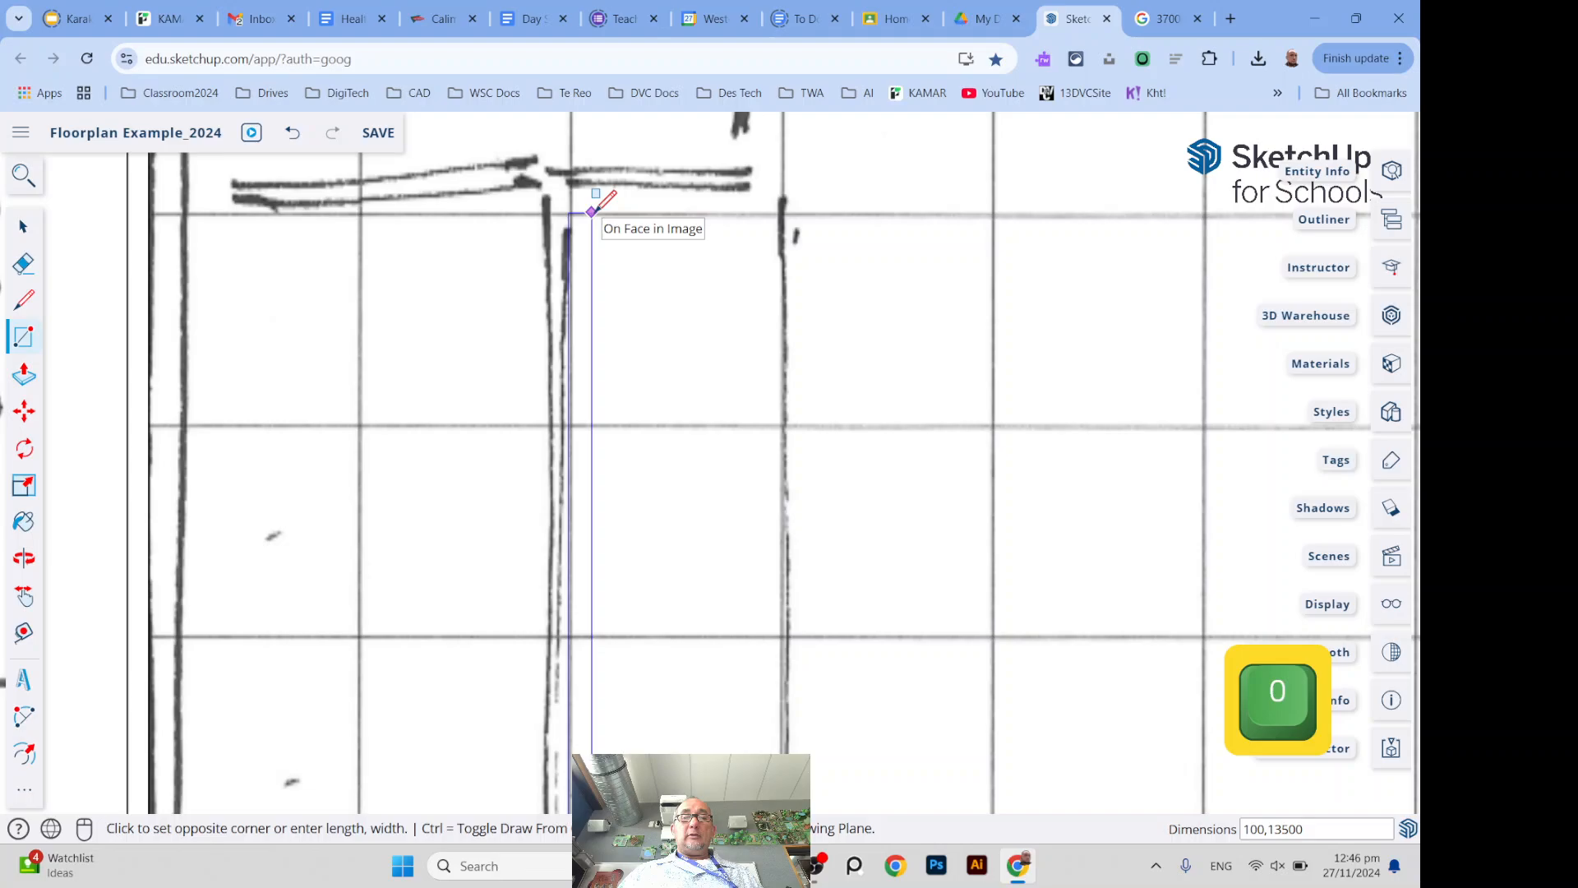
pyautogui.press('Return')
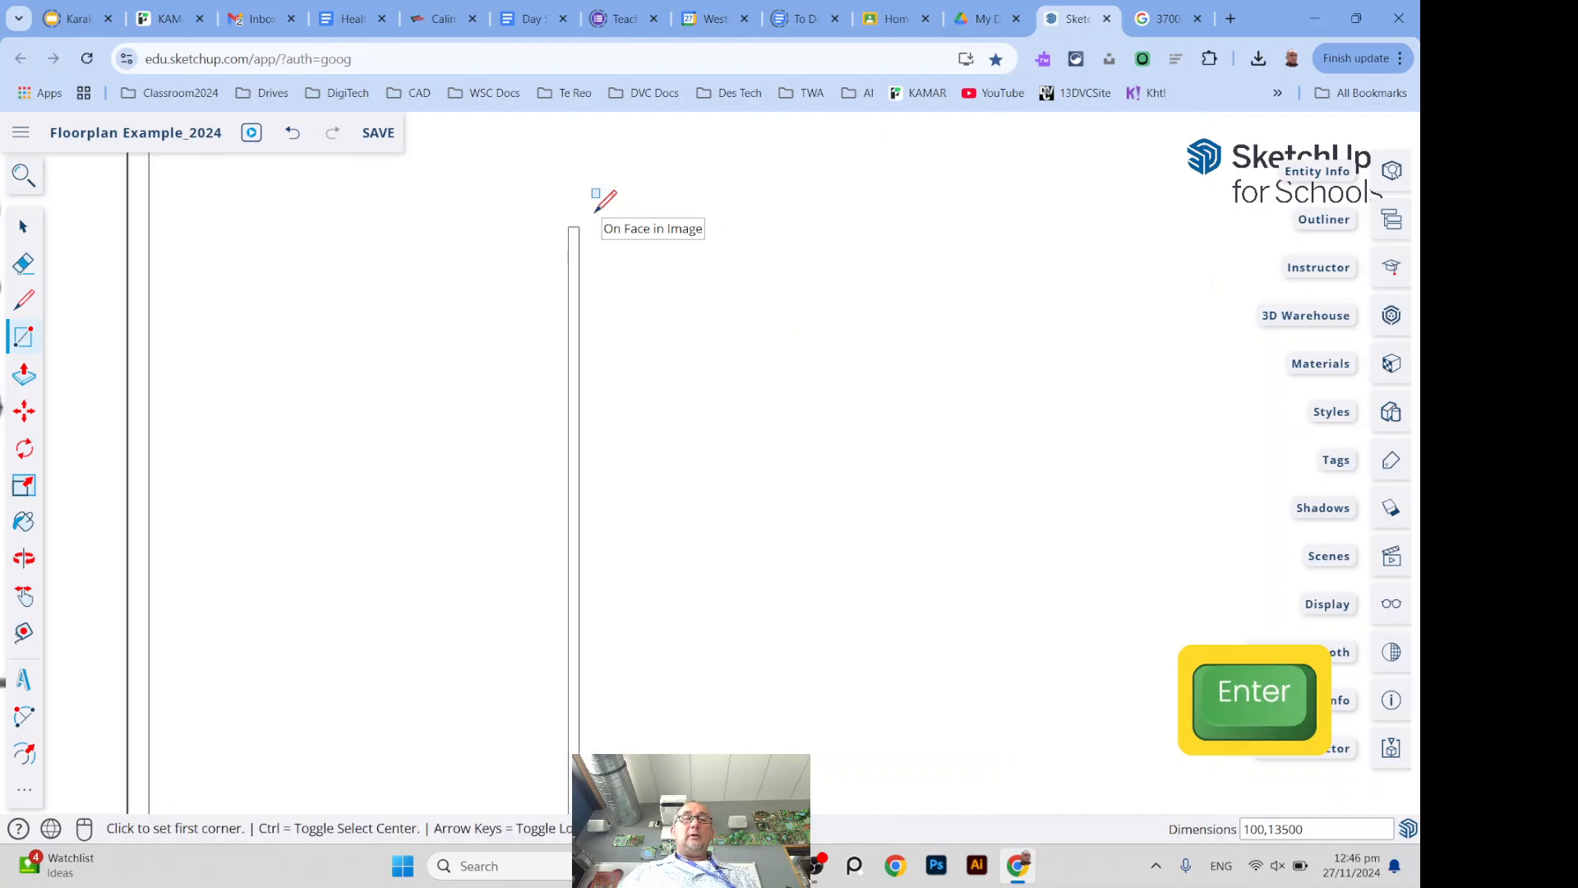
# Delete the large floor face around the long internal wall to uncover the sketch underneath
pyautogui.scroll(-5, 482, 457)
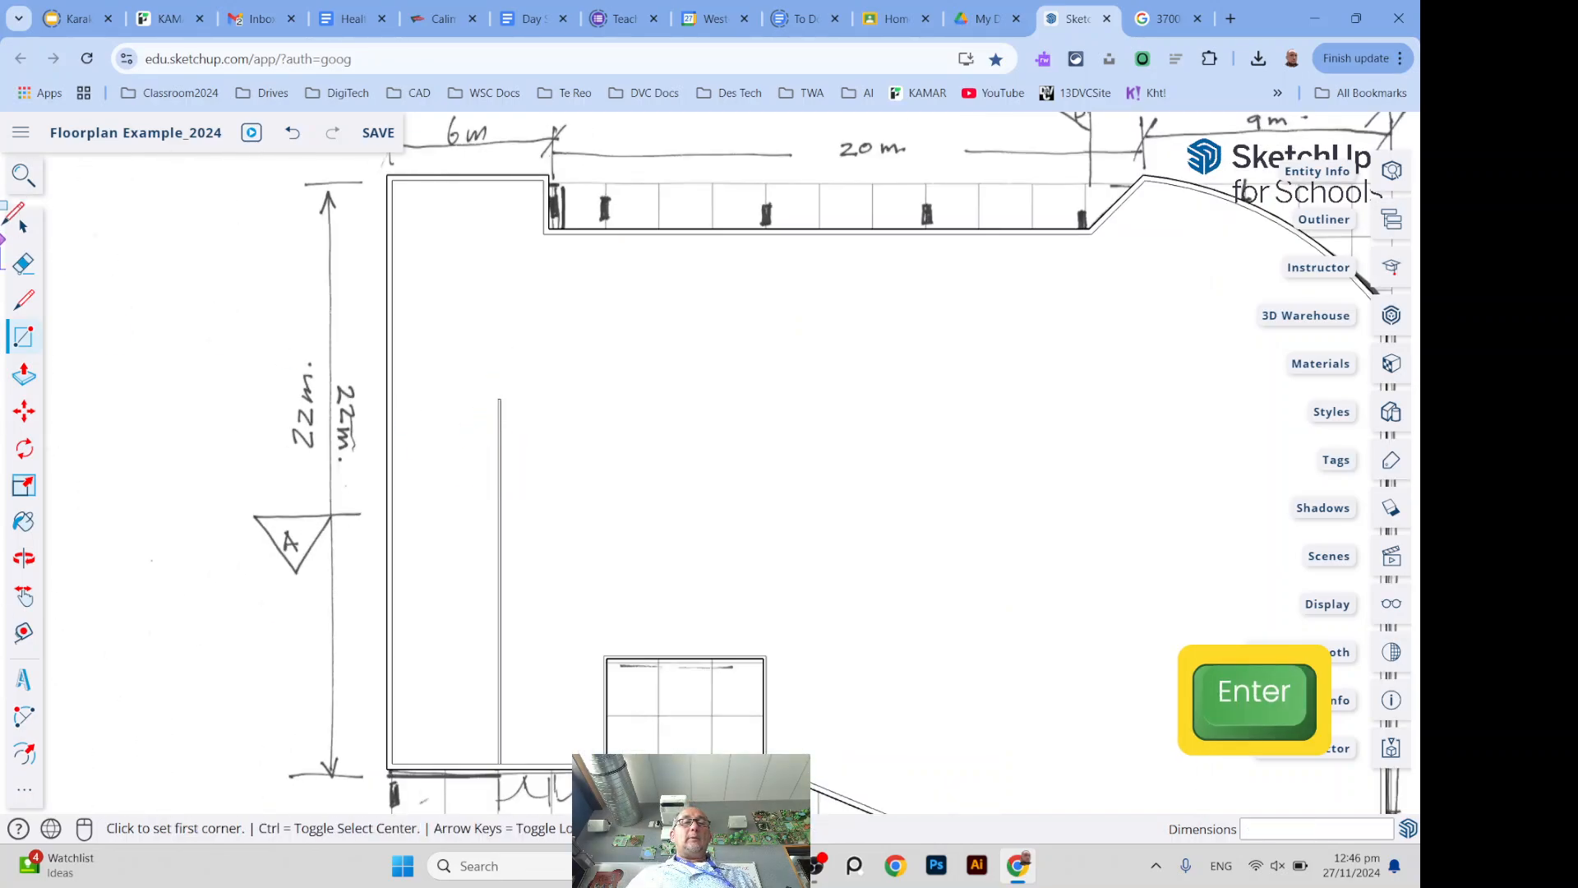
pyautogui.click(23, 226)
pyautogui.click(637, 319)
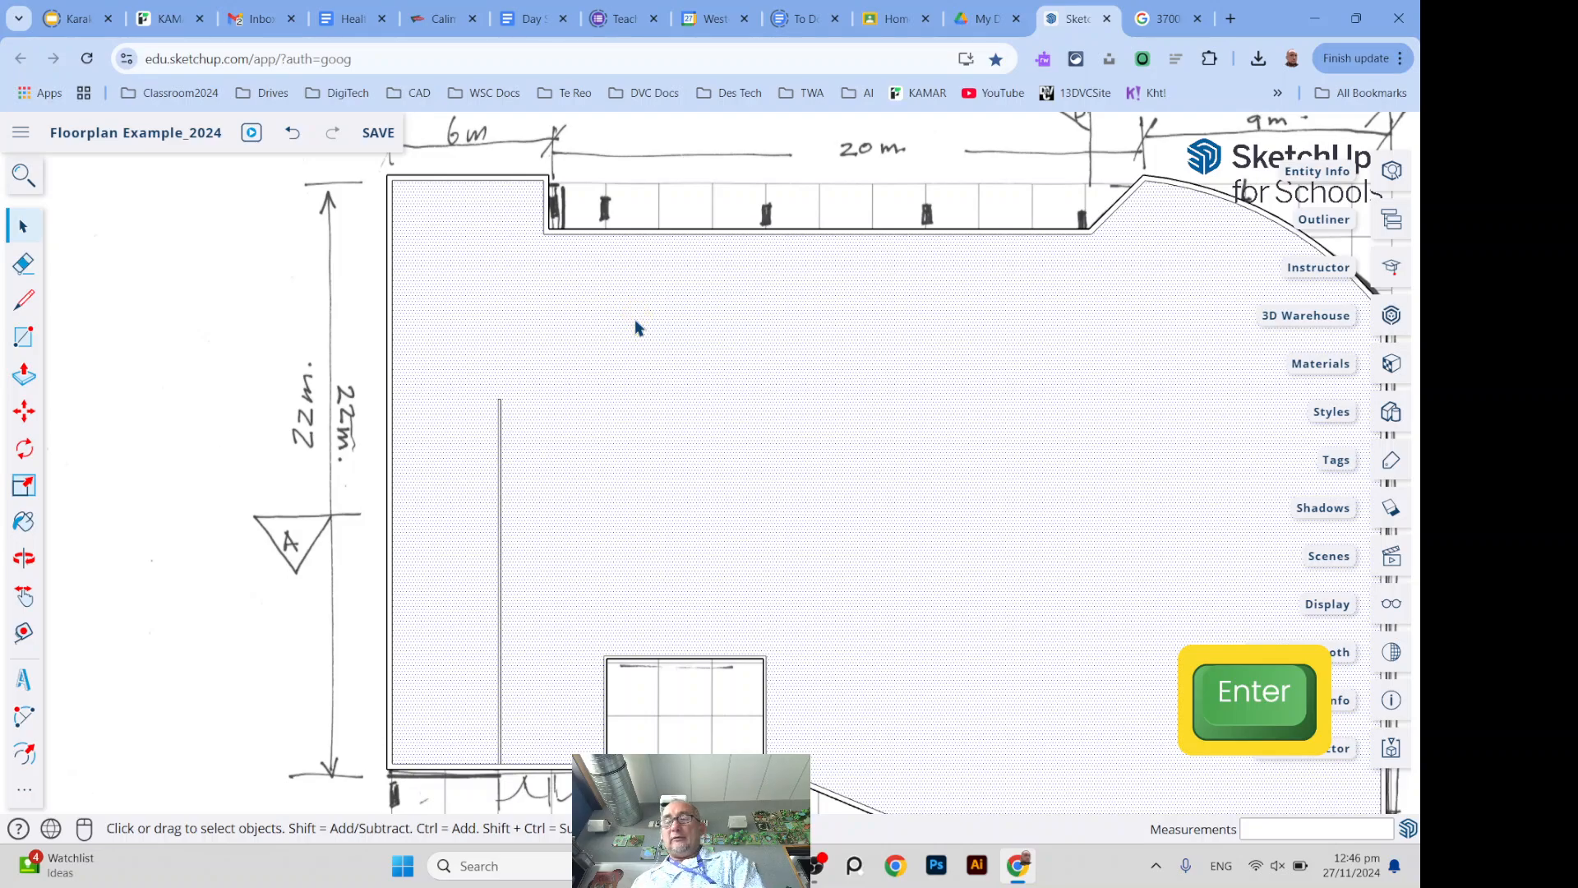
pyautogui.press('Delete')
# Draw a 100 by 4020 mm wall rectangle from the upper end of the long internal wall across to the external side wall
pyautogui.scroll(6, 493, 430)
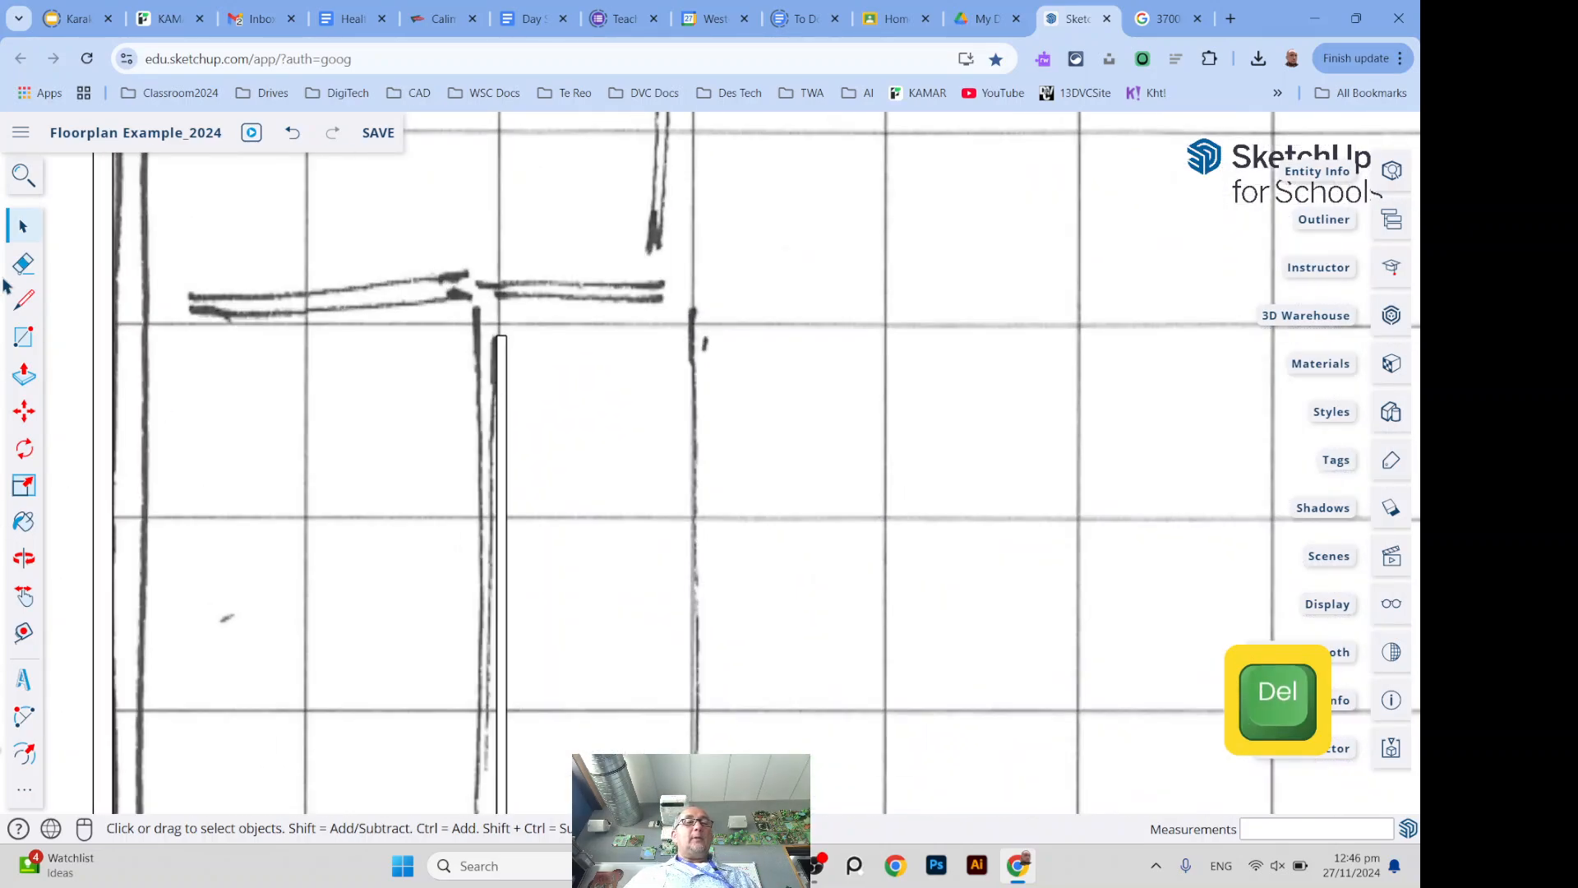
pyautogui.click(23, 336)
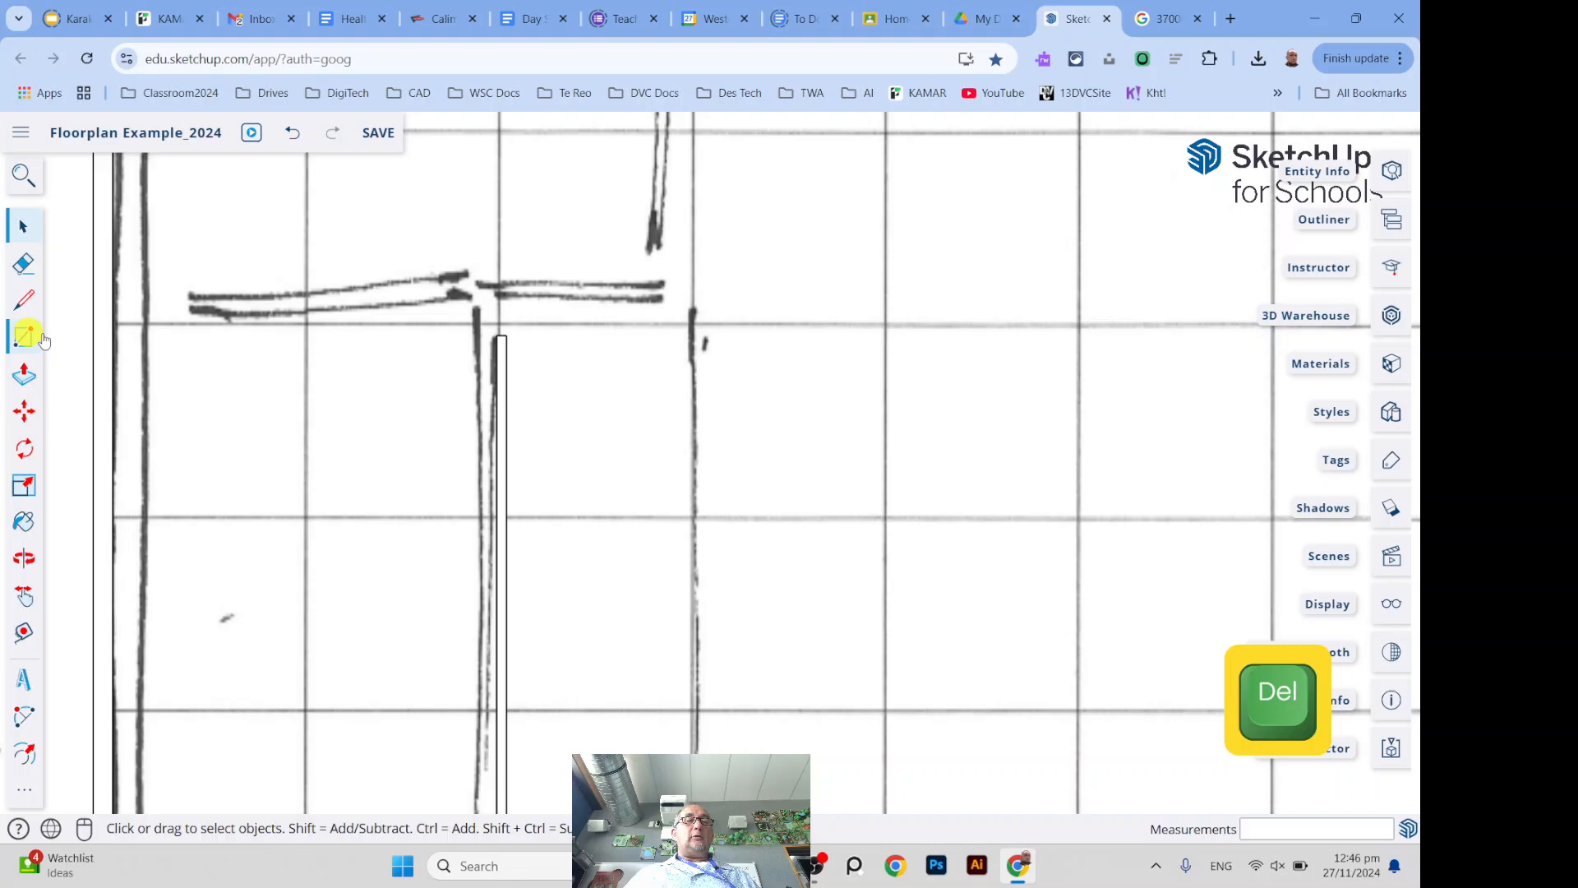
pyautogui.click(506, 334)
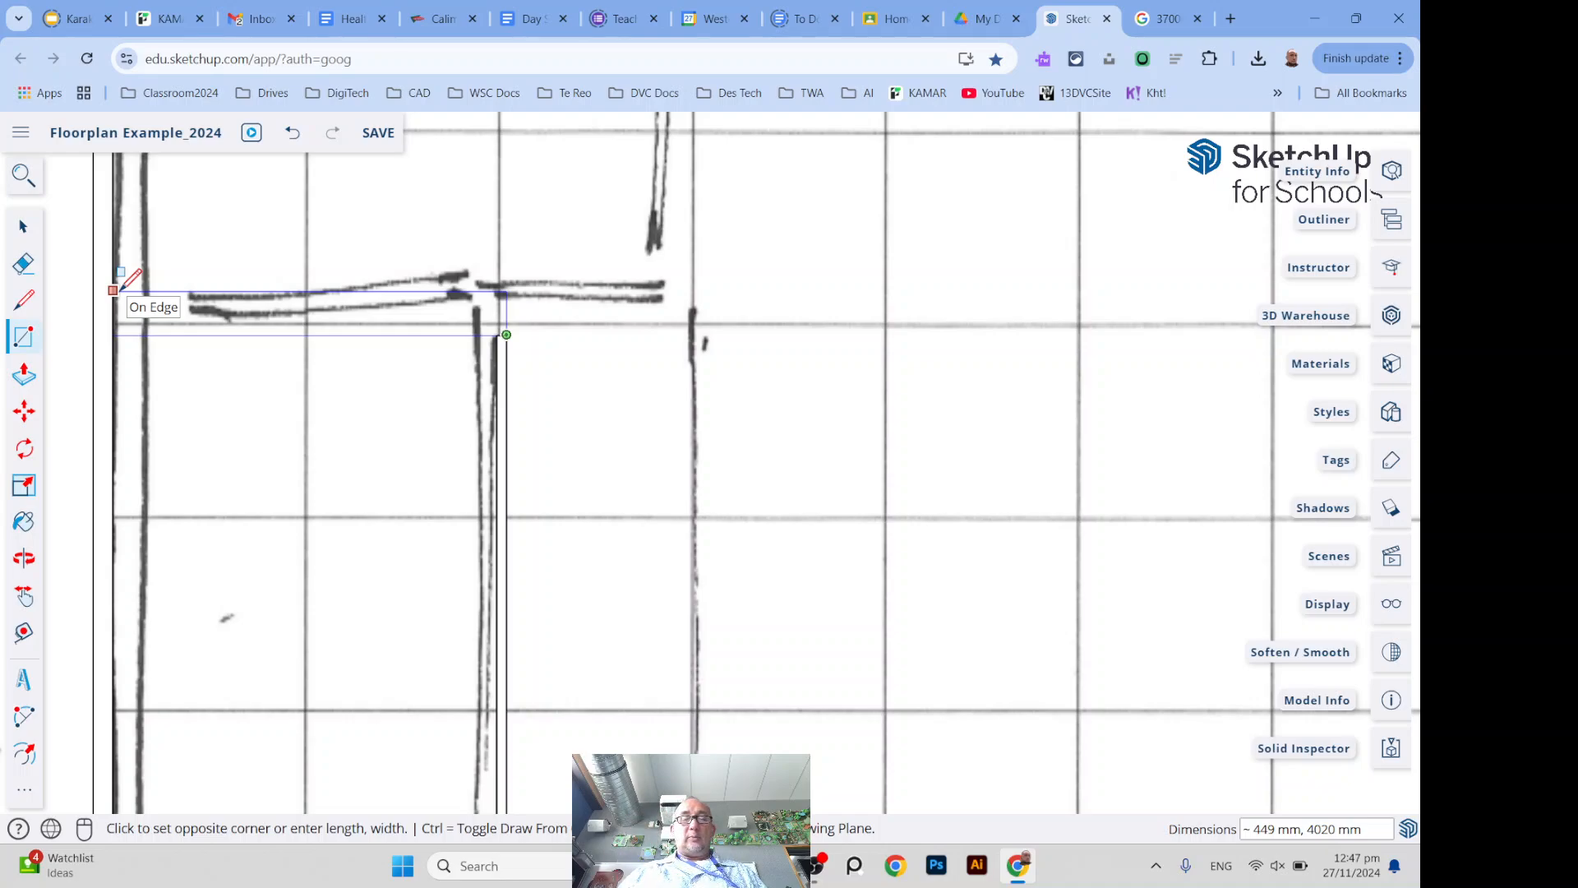
pyautogui.write('100')
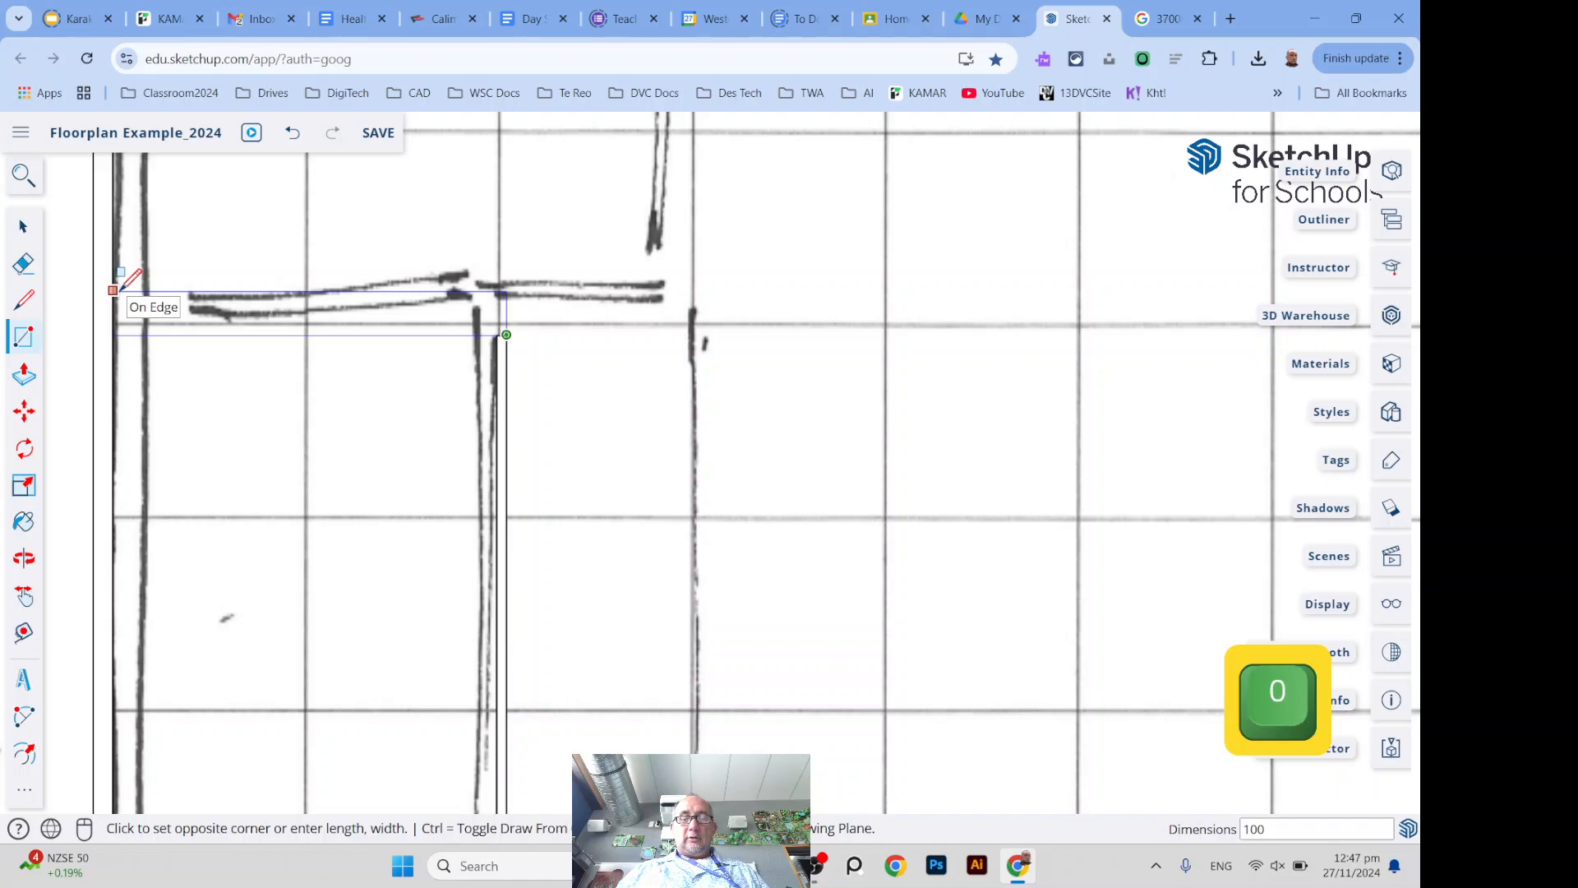
pyautogui.write(',4020')
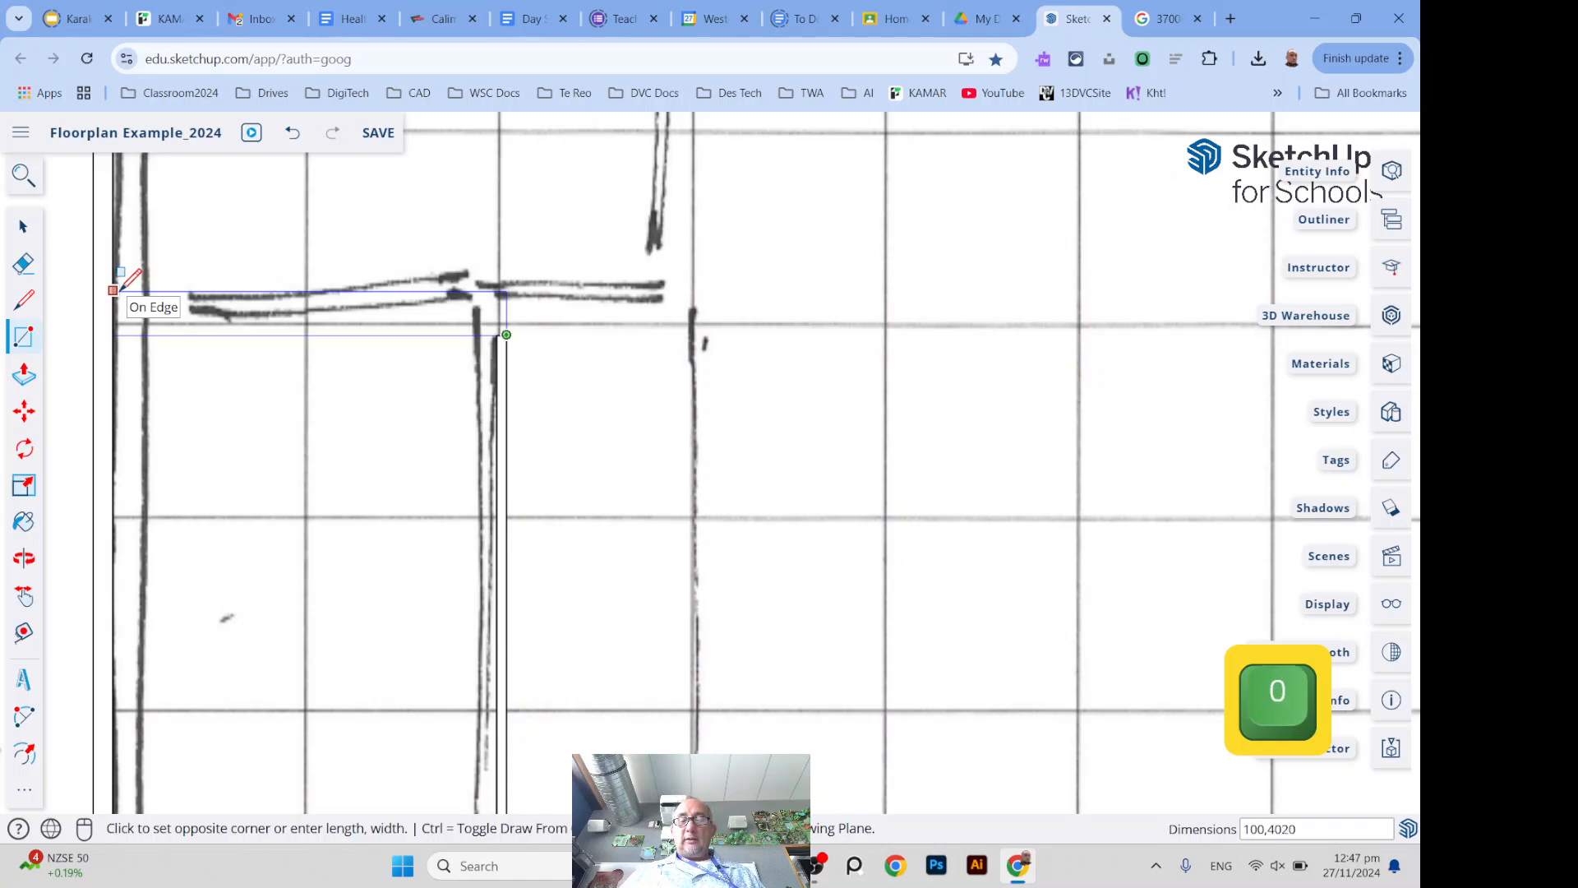
pyautogui.press('Return')
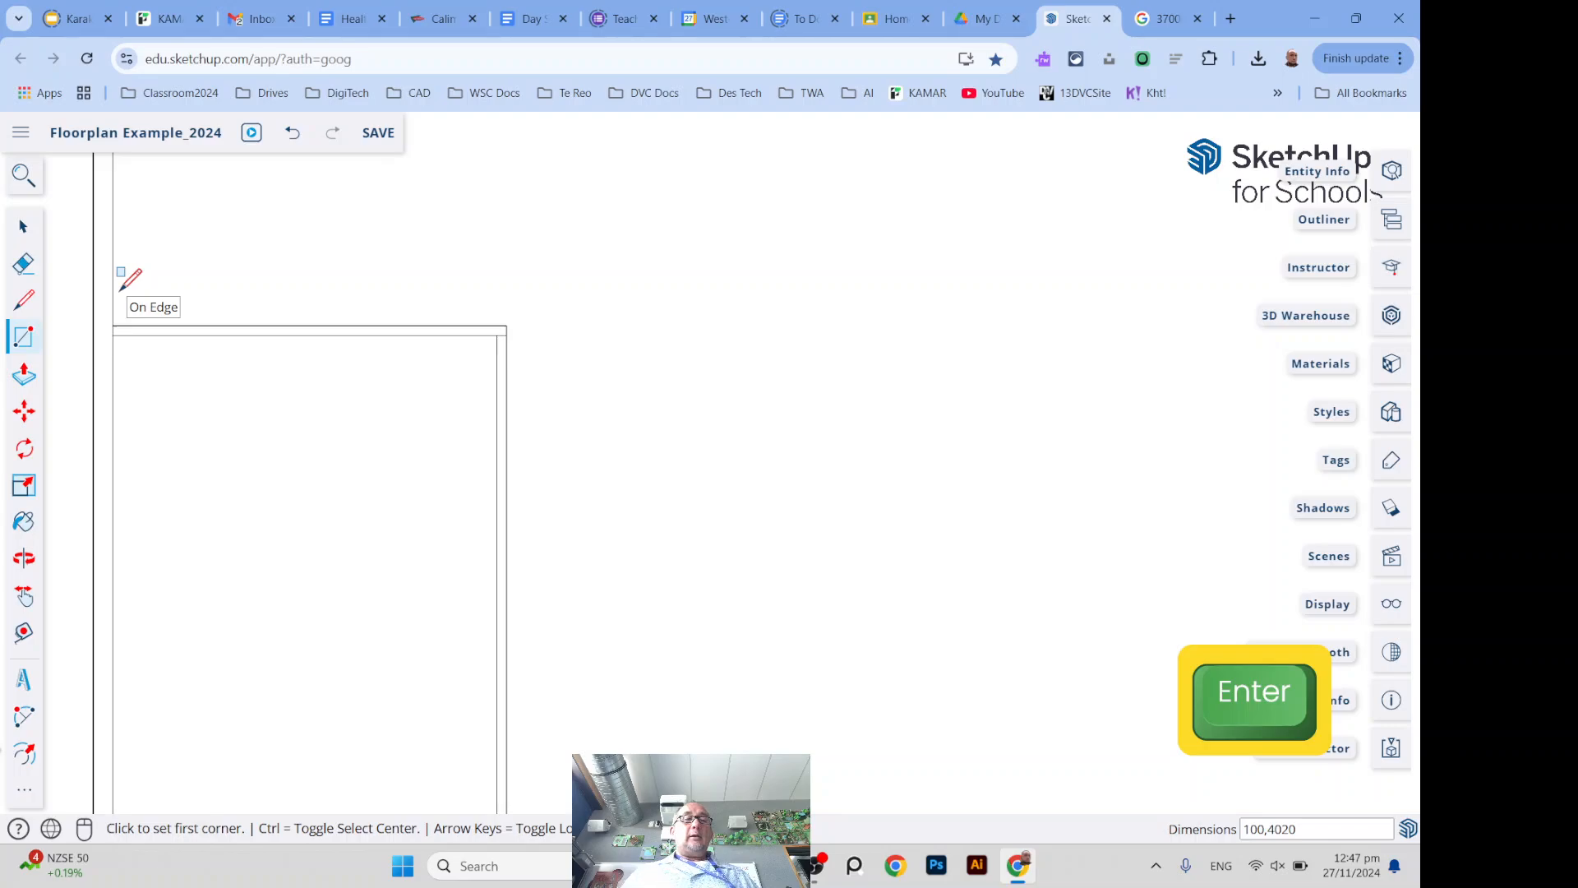
# Delete the large floor face and the face inside the long narrow room to uncover the sketch underneath
pyautogui.click(22, 226)
pyautogui.click(433, 276)
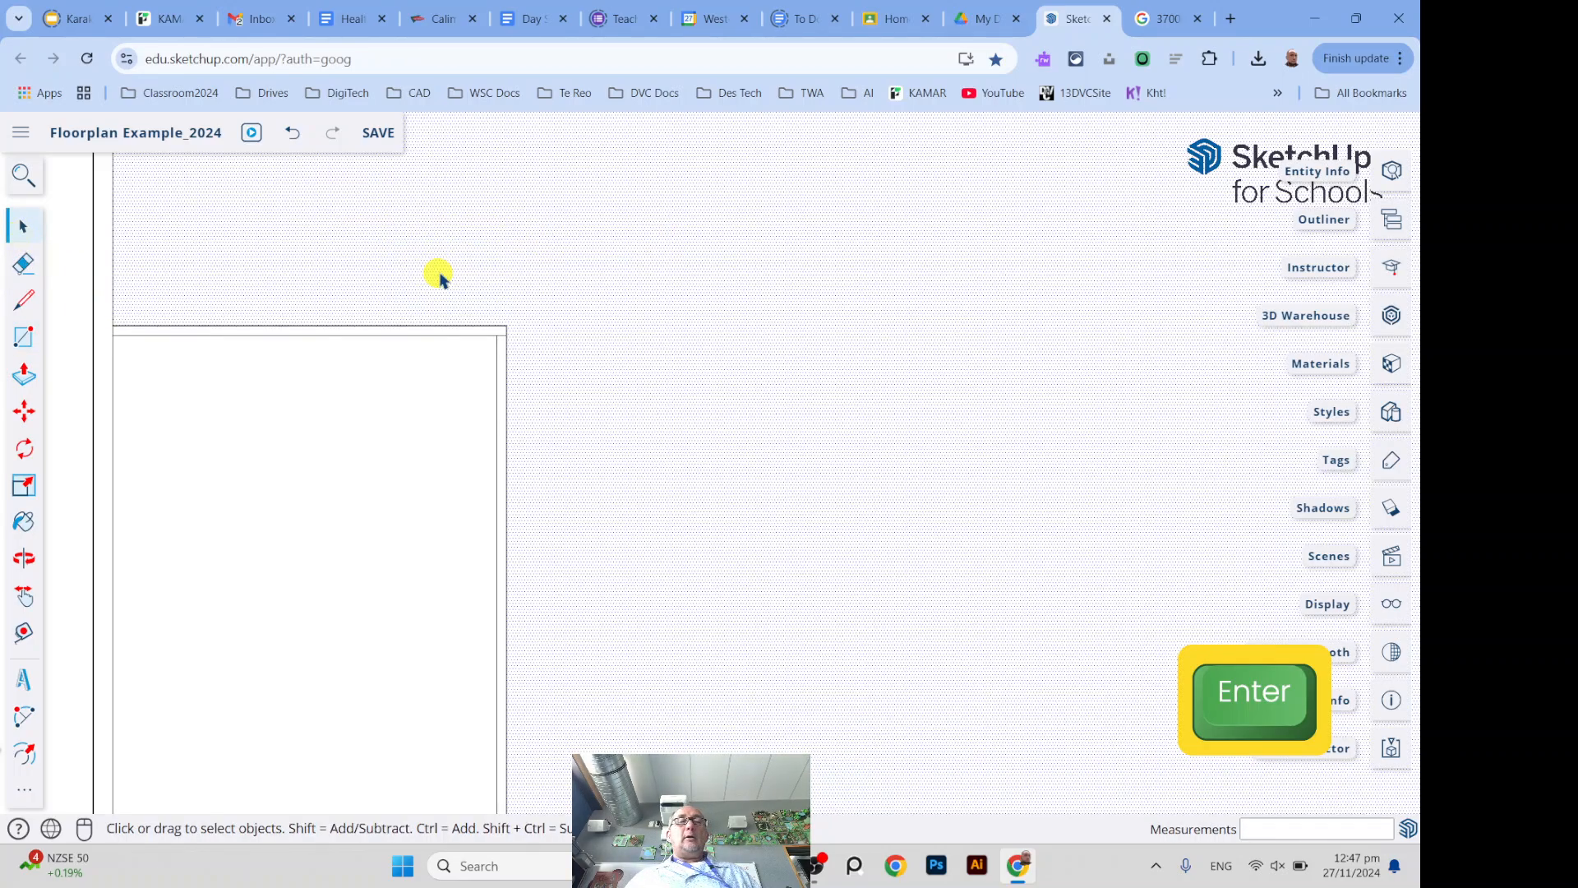
pyautogui.press('Delete')
pyautogui.click(362, 510)
pyautogui.scroll(-2, 362, 512)
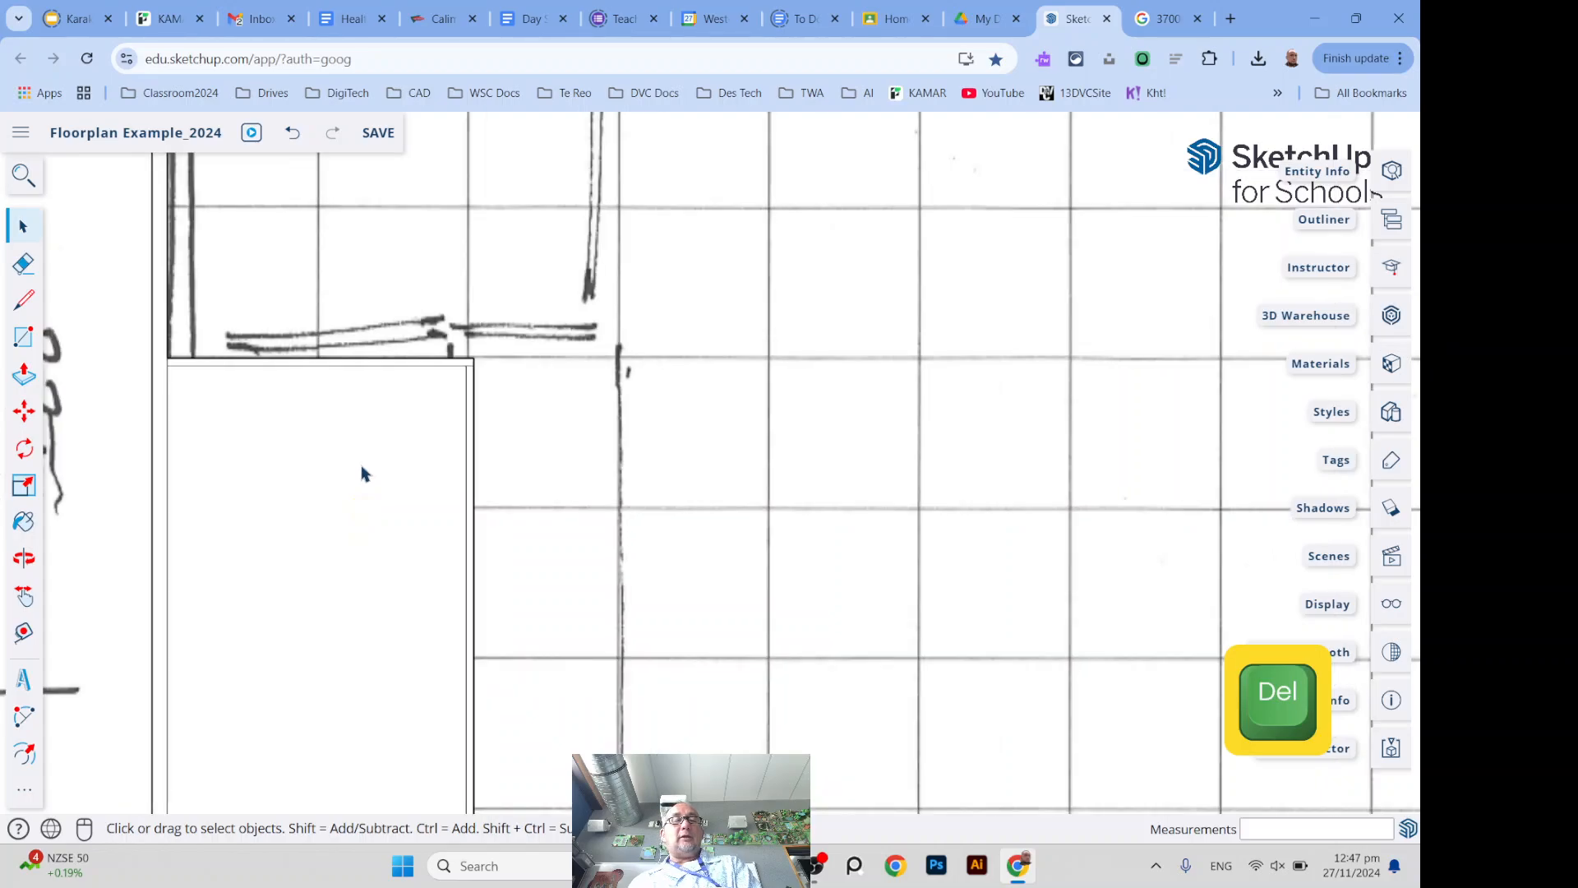
pyautogui.click(346, 505)
pyautogui.press('Delete')
pyautogui.scroll(-3, 409, 369)
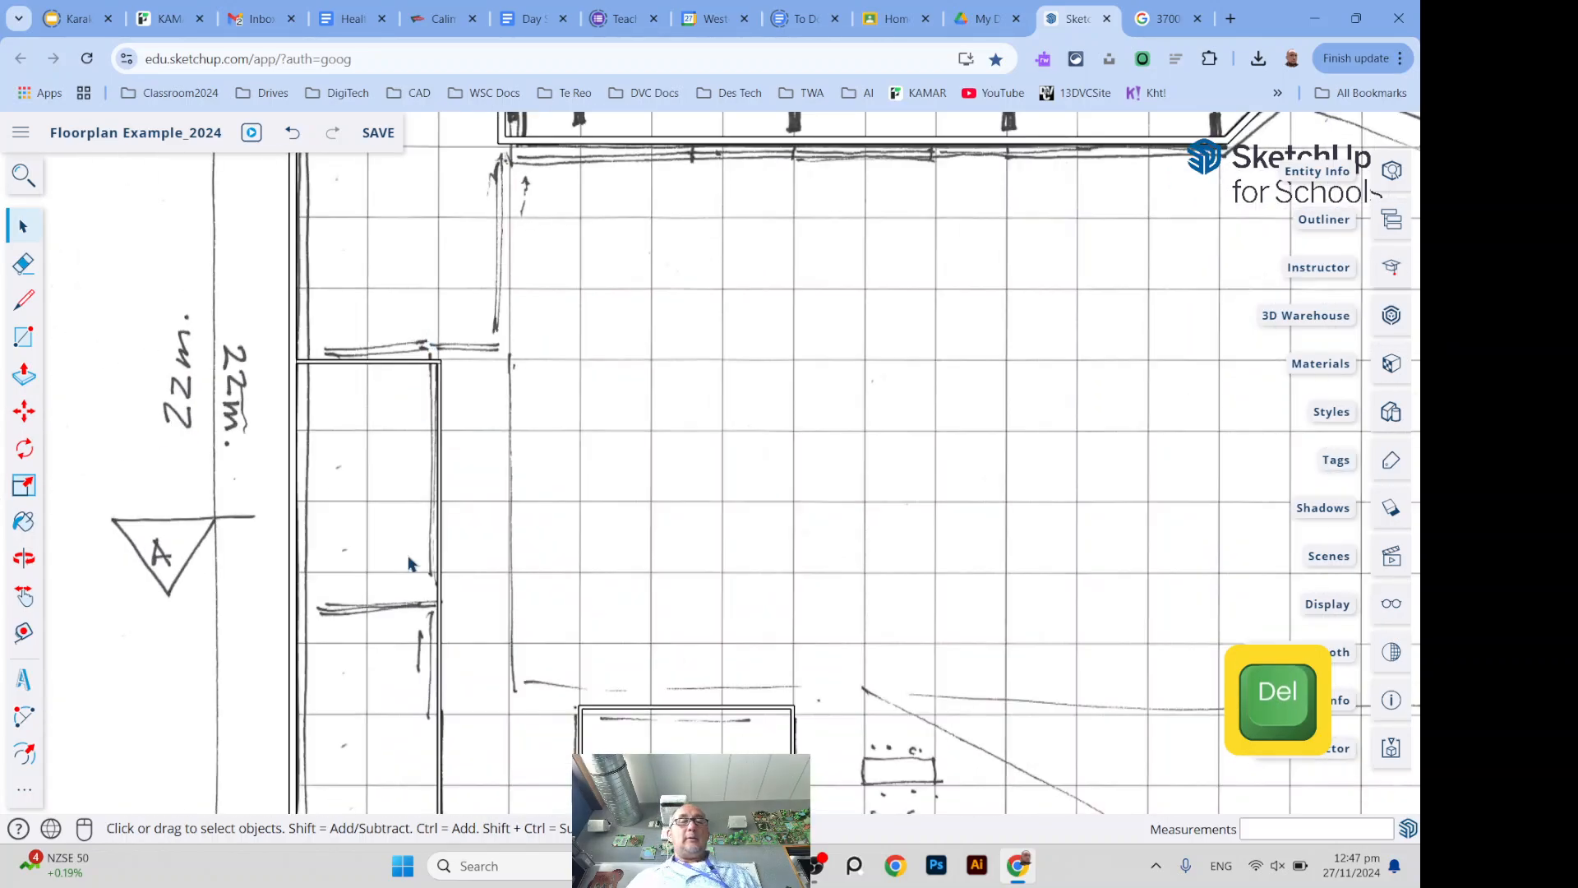
pyautogui.scroll(1, 410, 576)
pyautogui.scroll(-2, 458, 465)
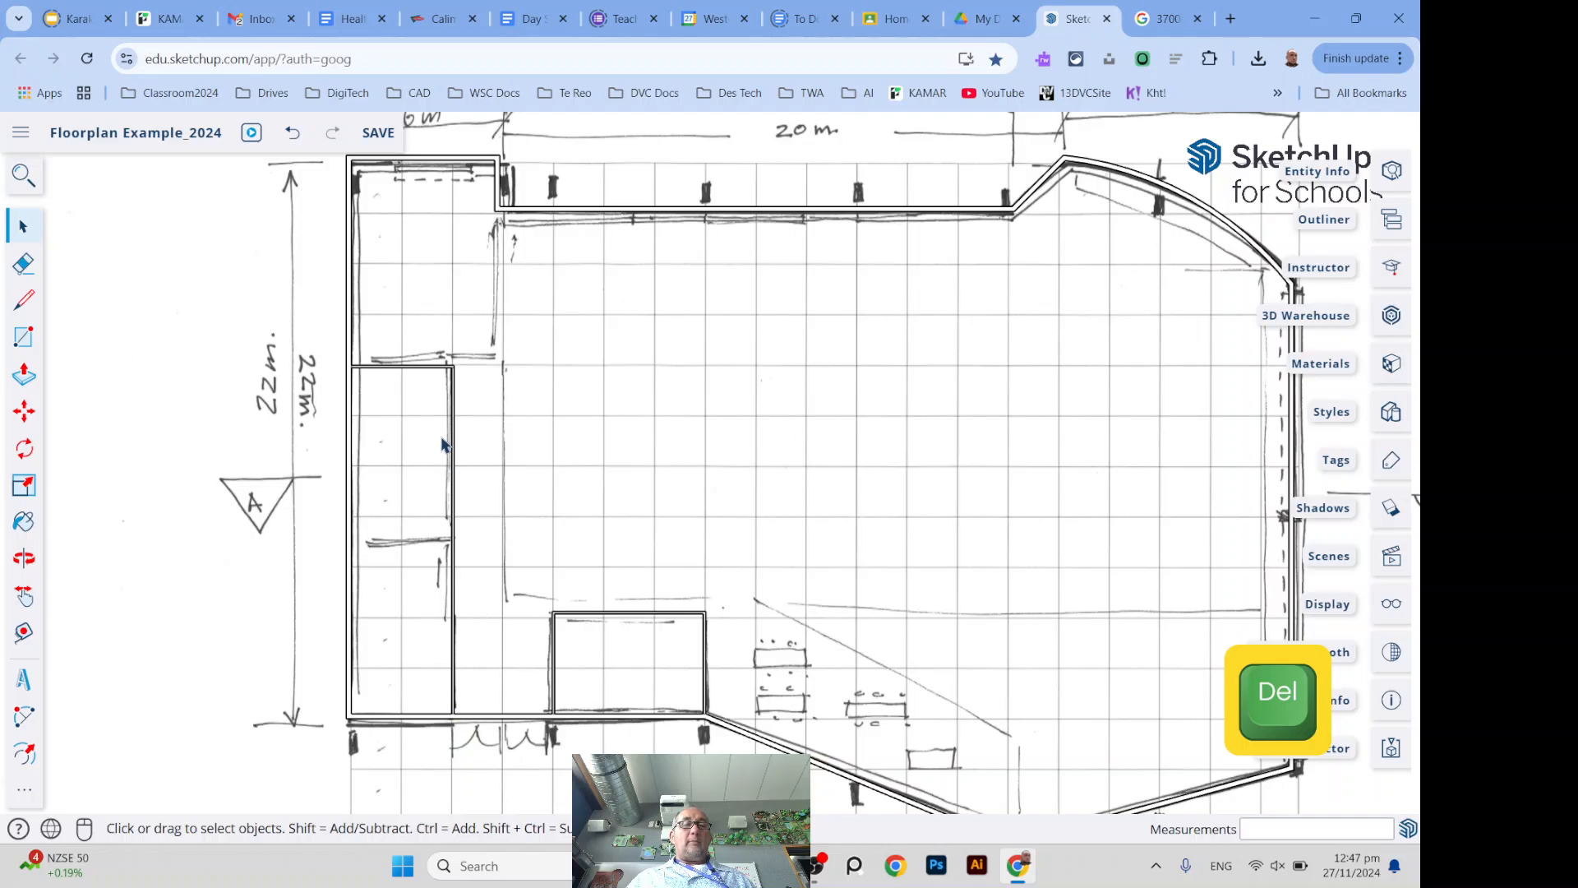
# Draw a 100 by 3920 mm dividing wall rectangle along the sketched partition, from the long internal wall across to the external side wall
pyautogui.click(23, 337)
pyautogui.scroll(5, 452, 559)
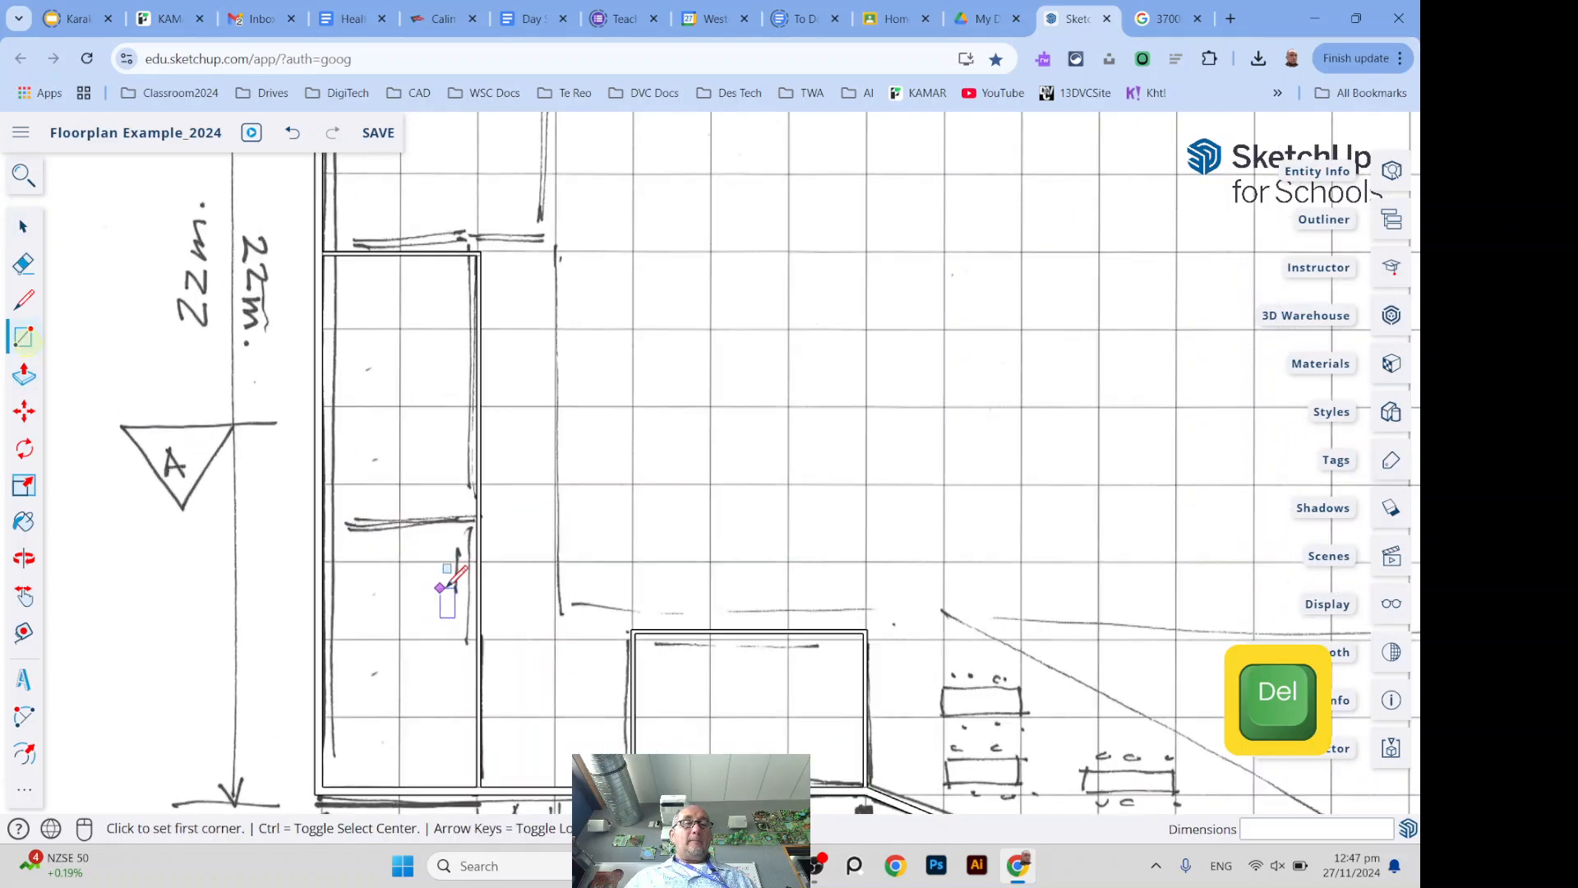
pyautogui.scroll(3, 475, 496)
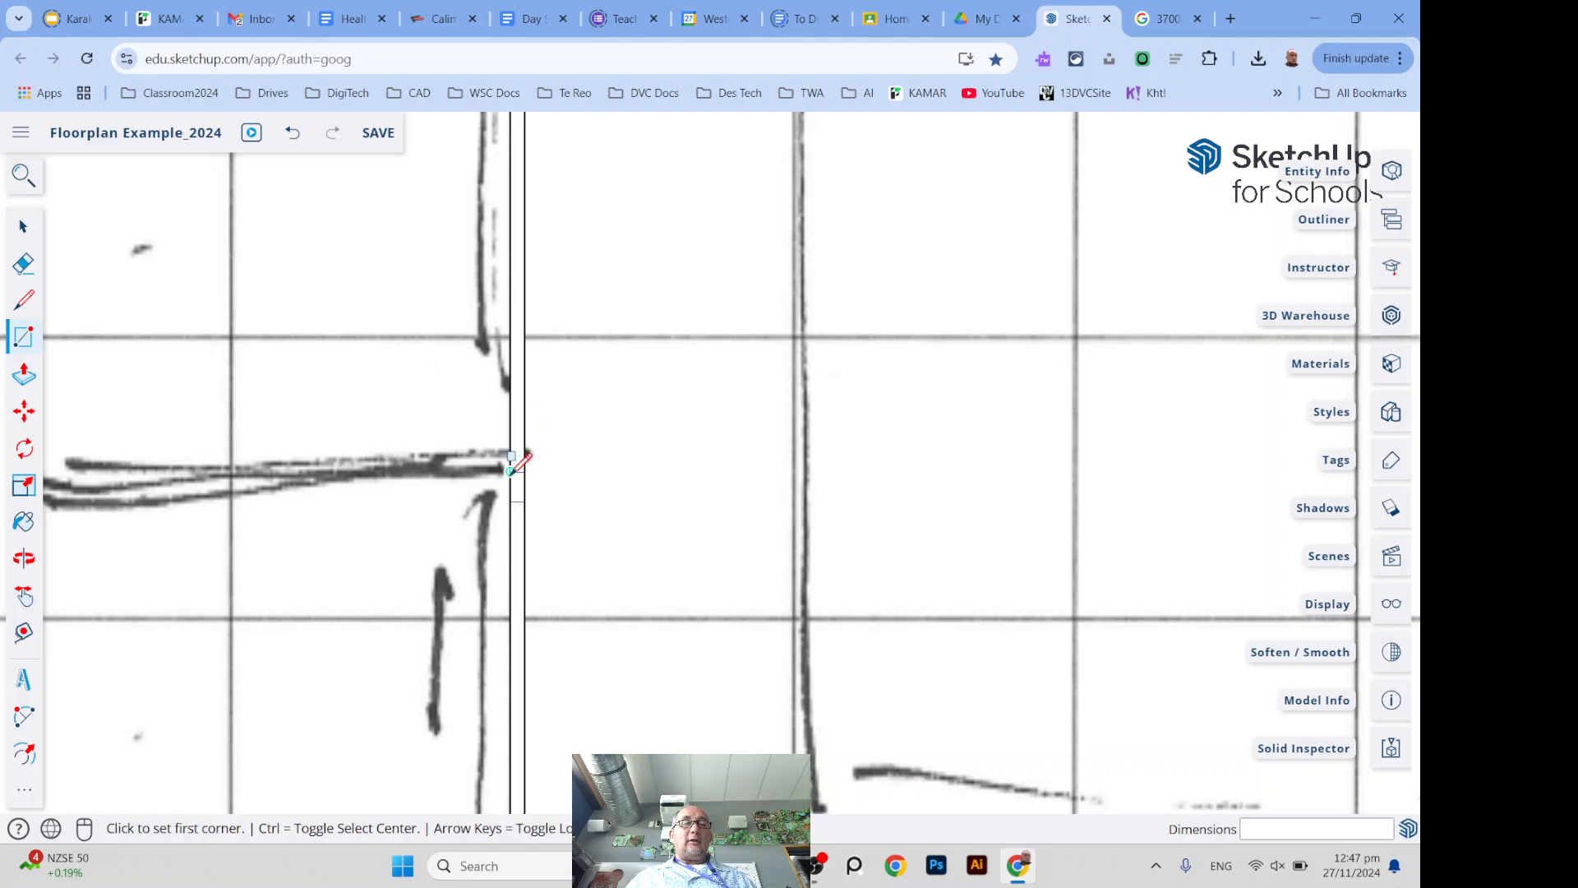
pyautogui.click(510, 471)
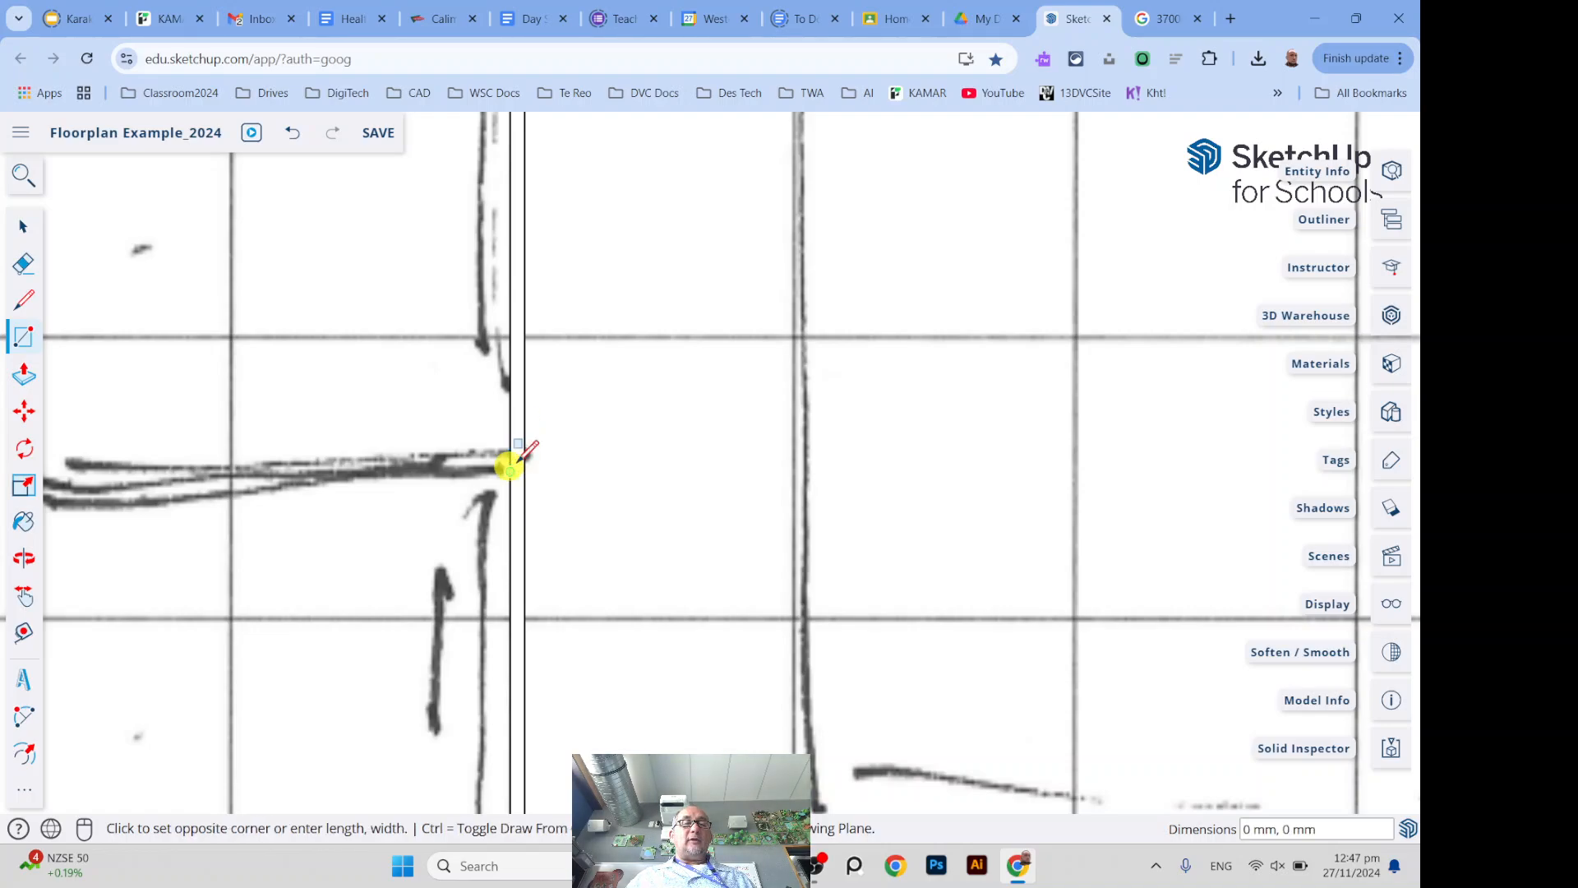
pyautogui.scroll(-3, 527, 460)
pyautogui.scroll(2, 296, 457)
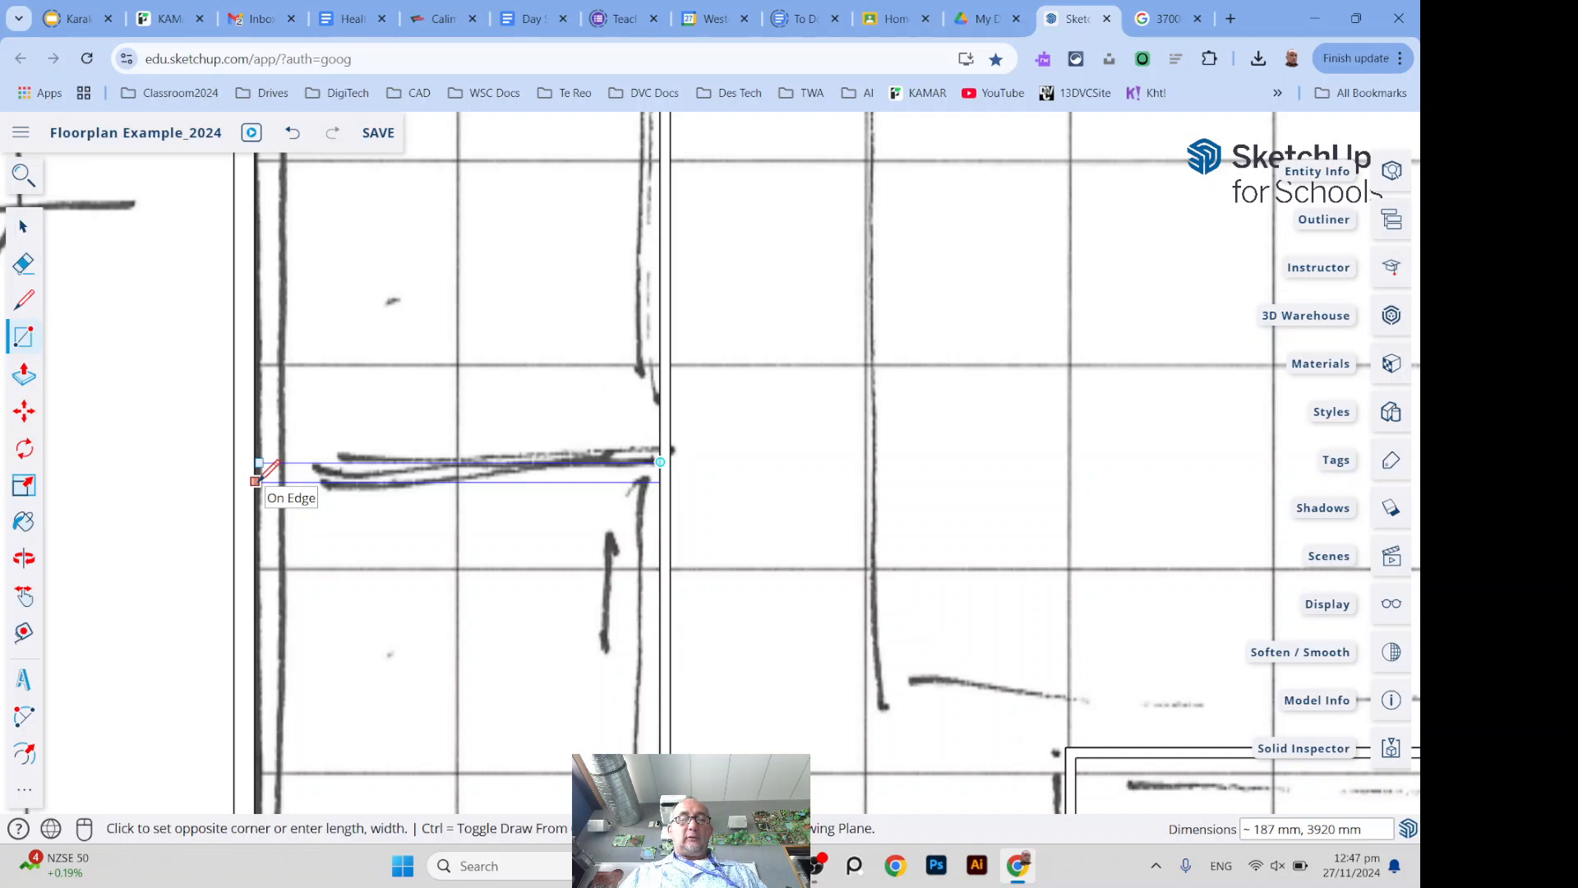
pyautogui.write('100,')
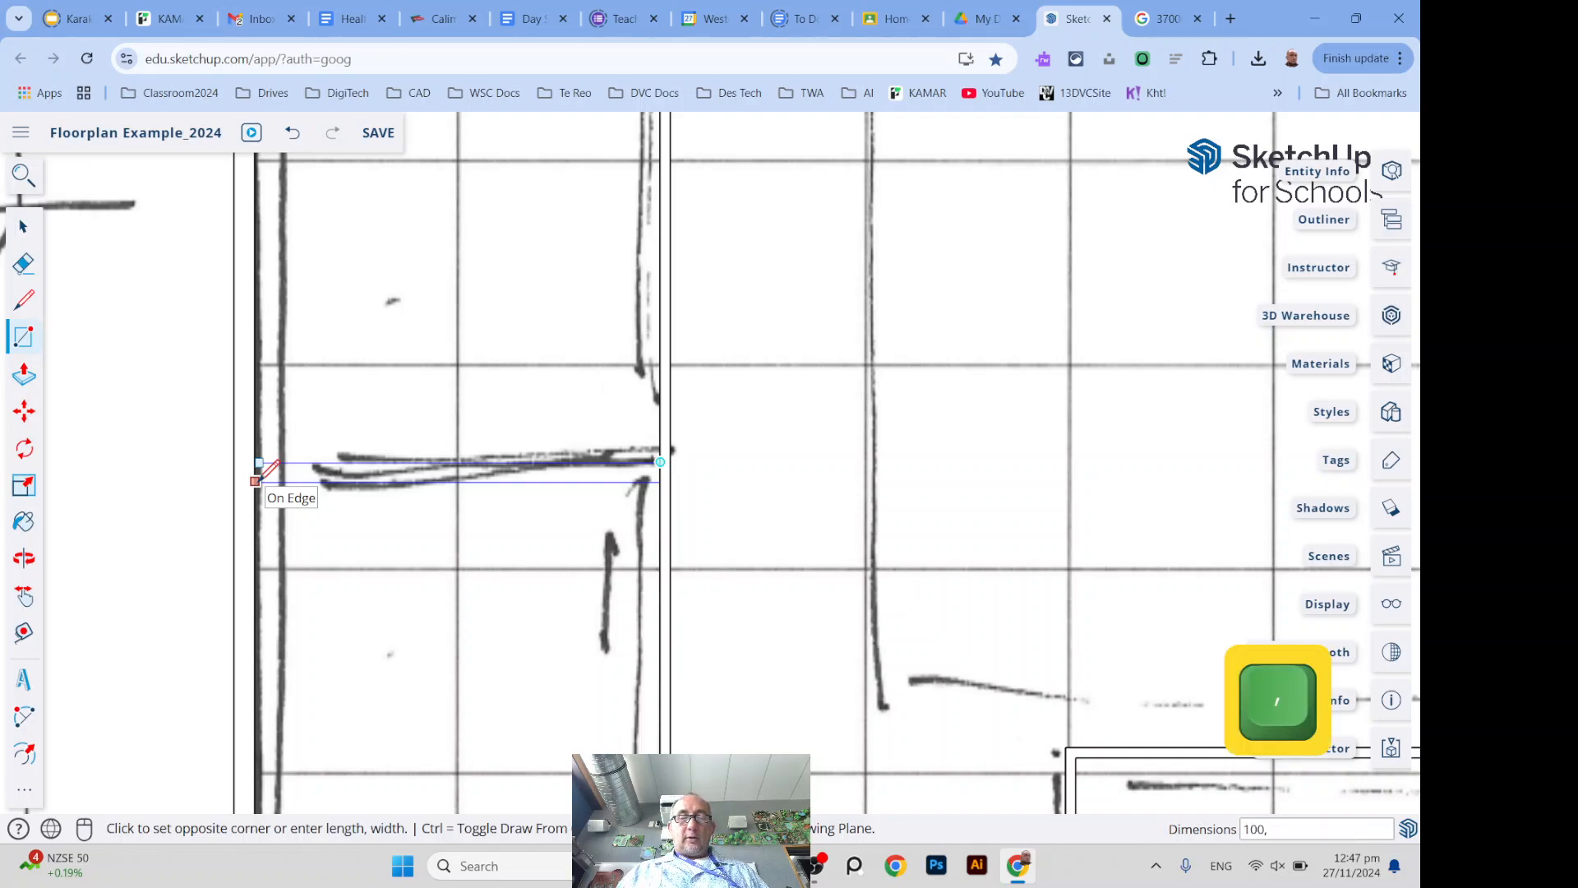
pyautogui.write('3920')
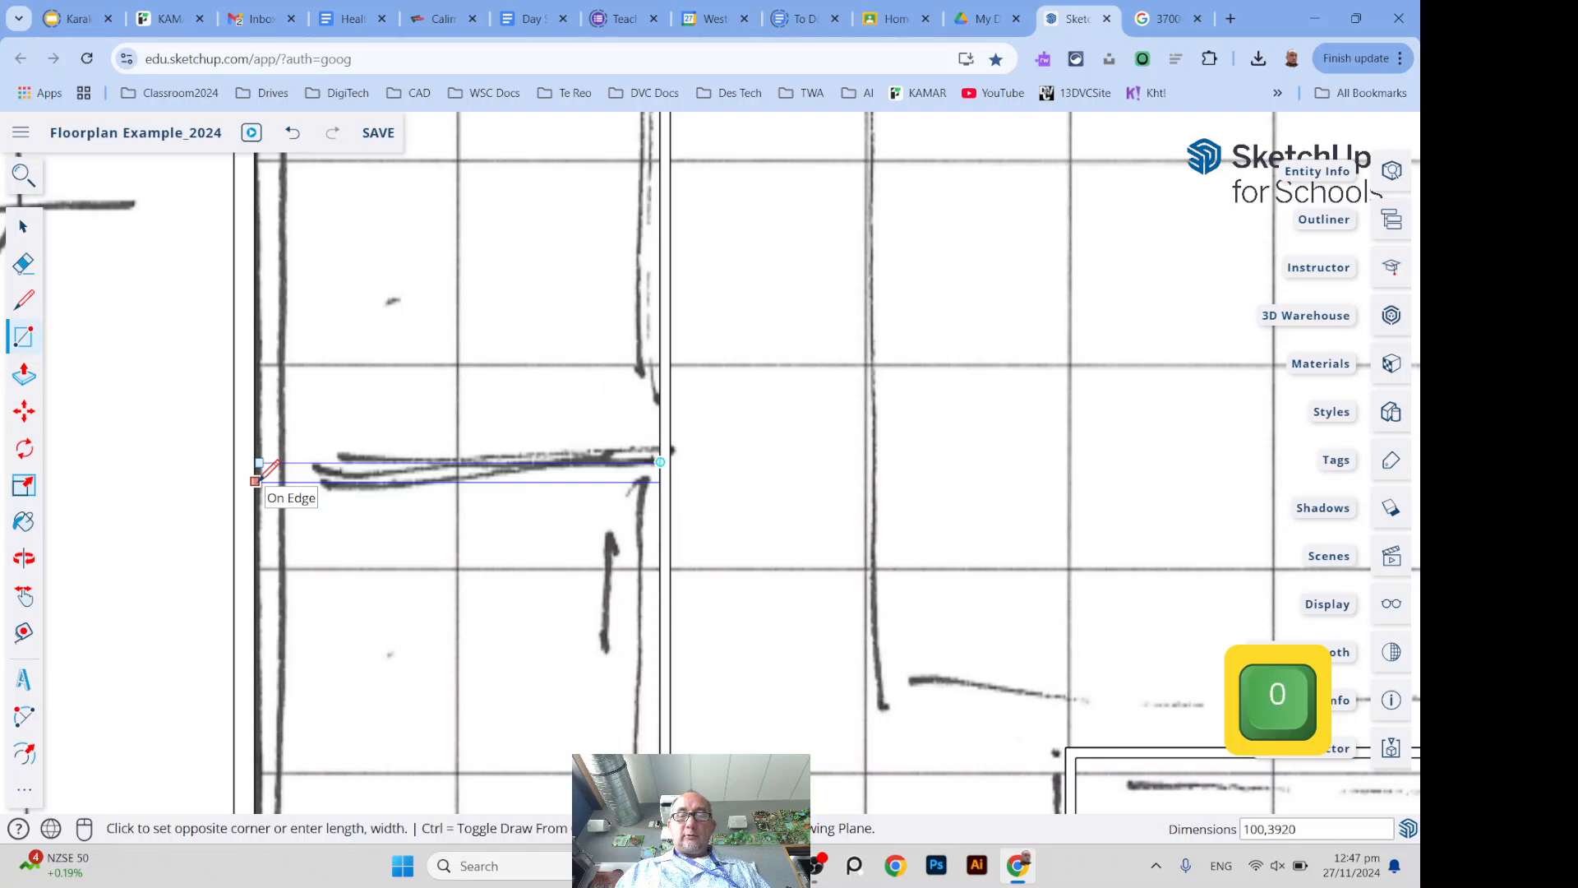
pyautogui.press('Return')
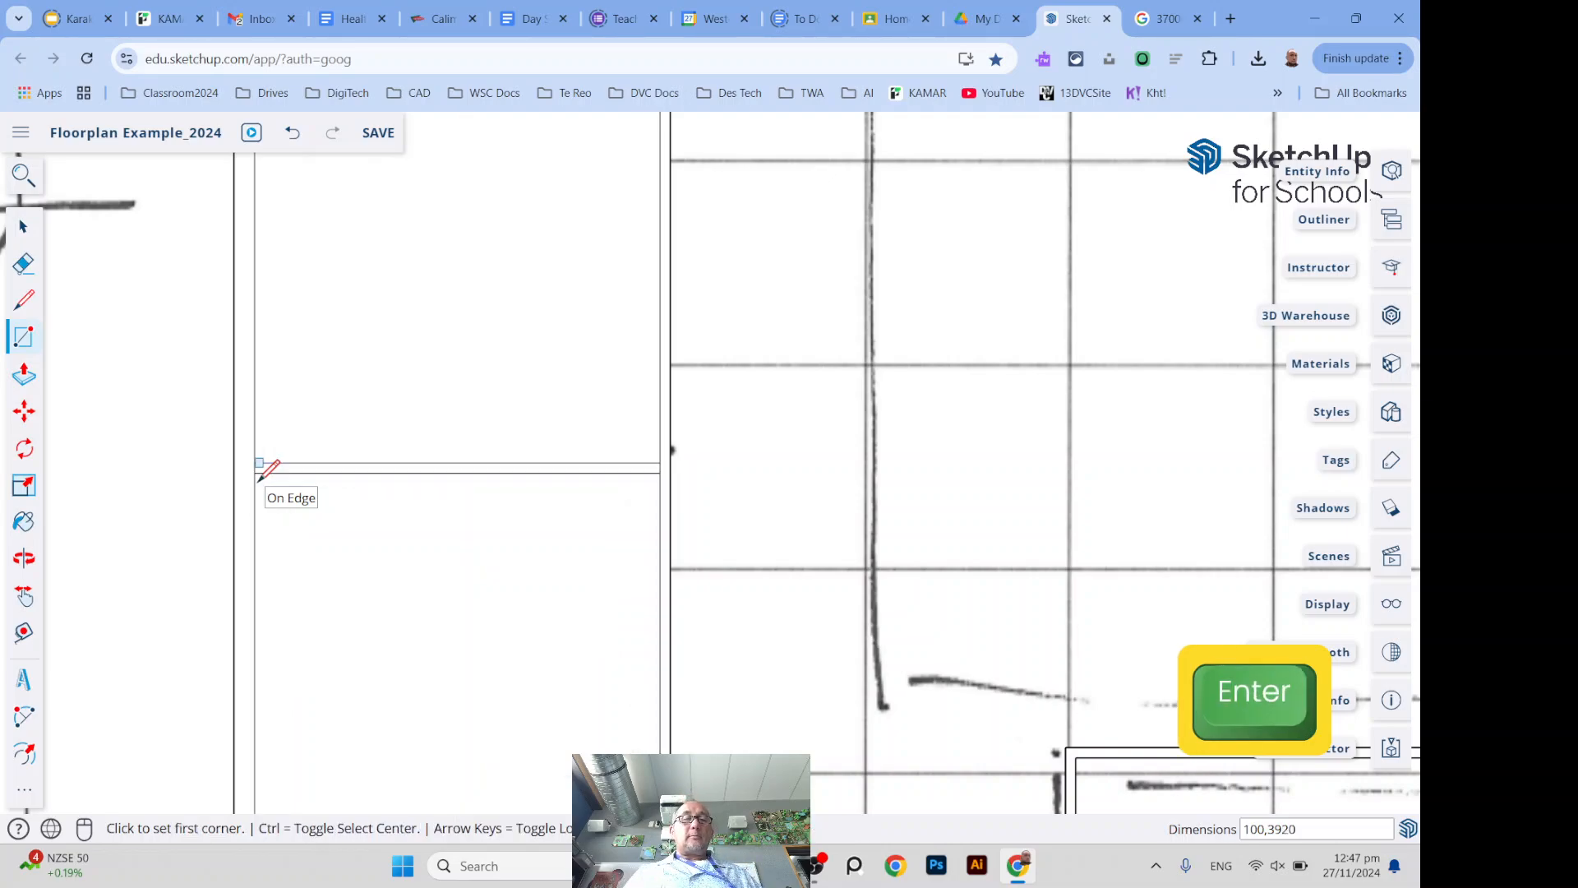
# Delete the floor faces on both sides of the new dividing wall to uncover the sketch
pyautogui.click(23, 227)
pyautogui.click(497, 320)
pyautogui.press('Delete')
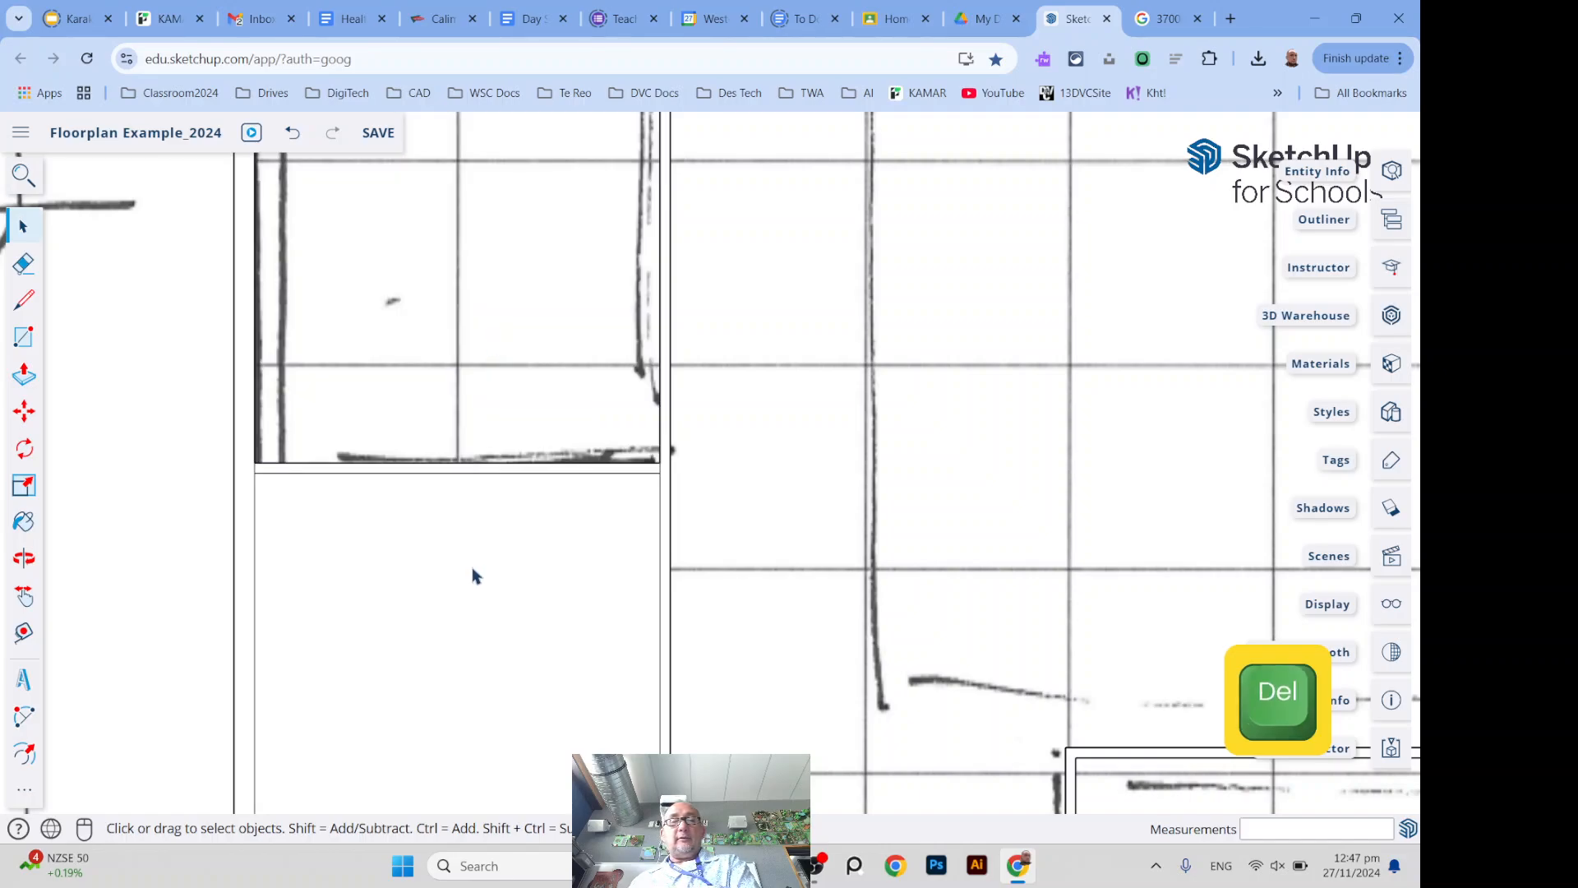
pyautogui.scroll(-5, 472, 596)
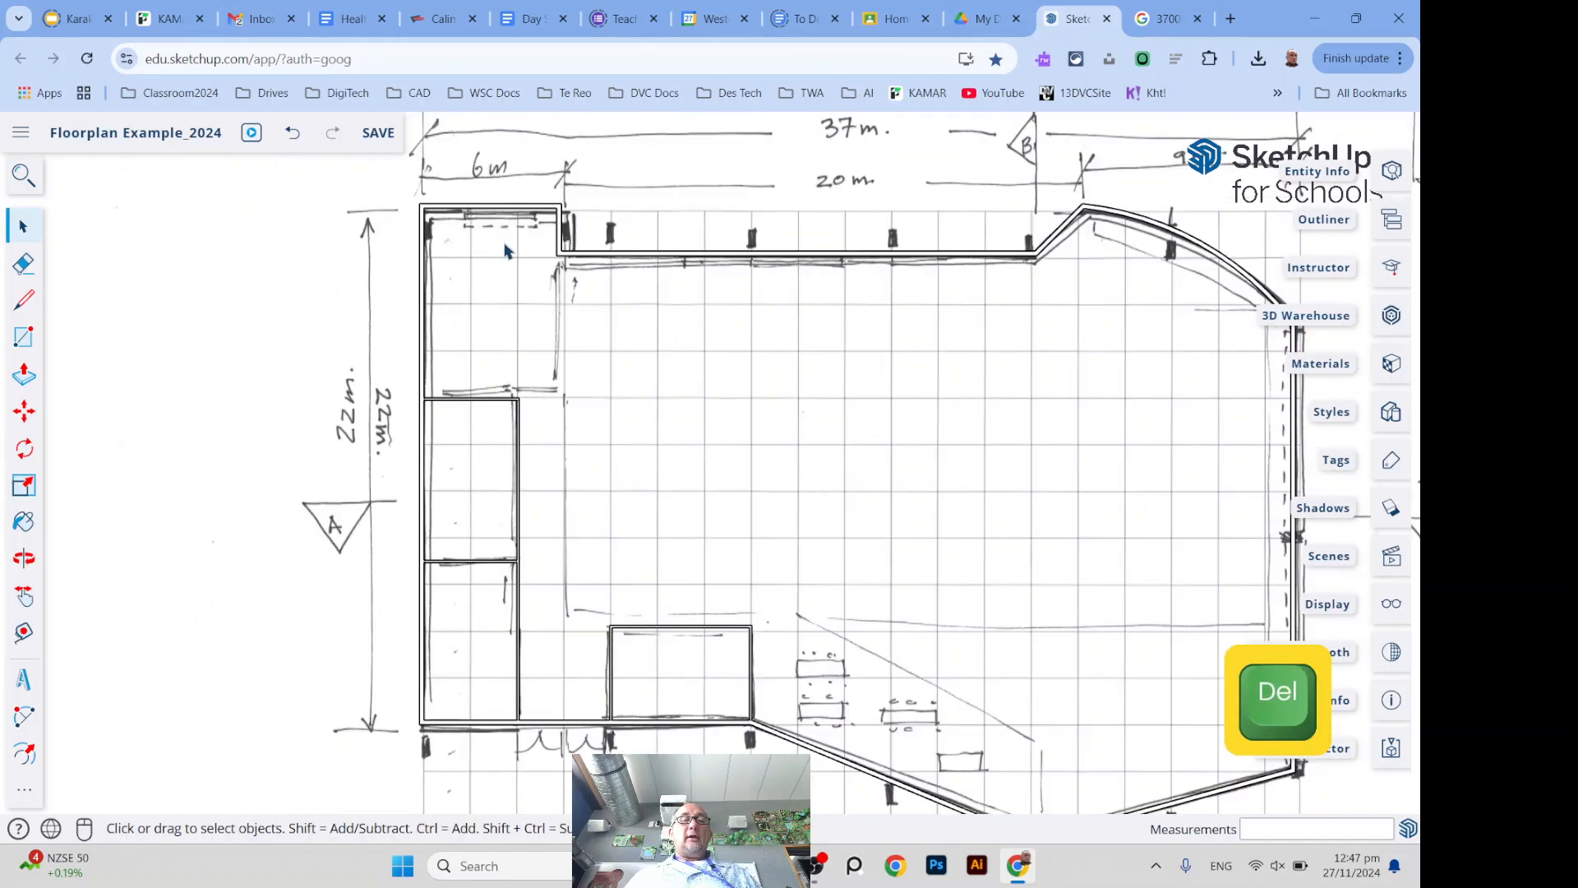
# Draw a line from the internal walls' upper corner, aligned with the stepped external wall, and a 6000 mm line up to that wall's inner corner
pyautogui.scroll(3, 505, 250)
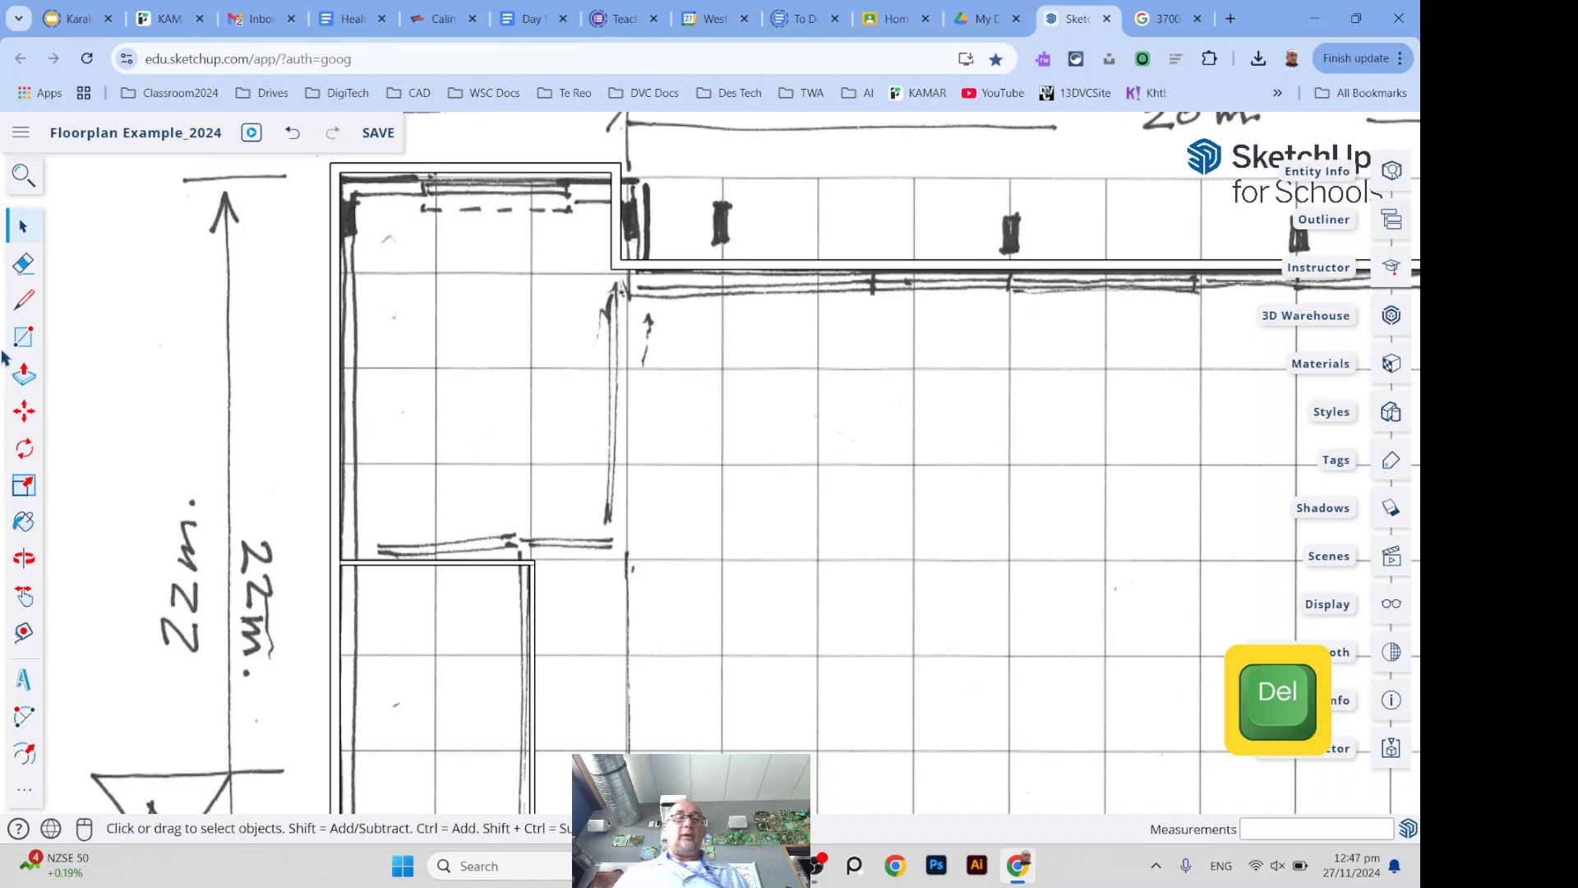
pyautogui.click(24, 301)
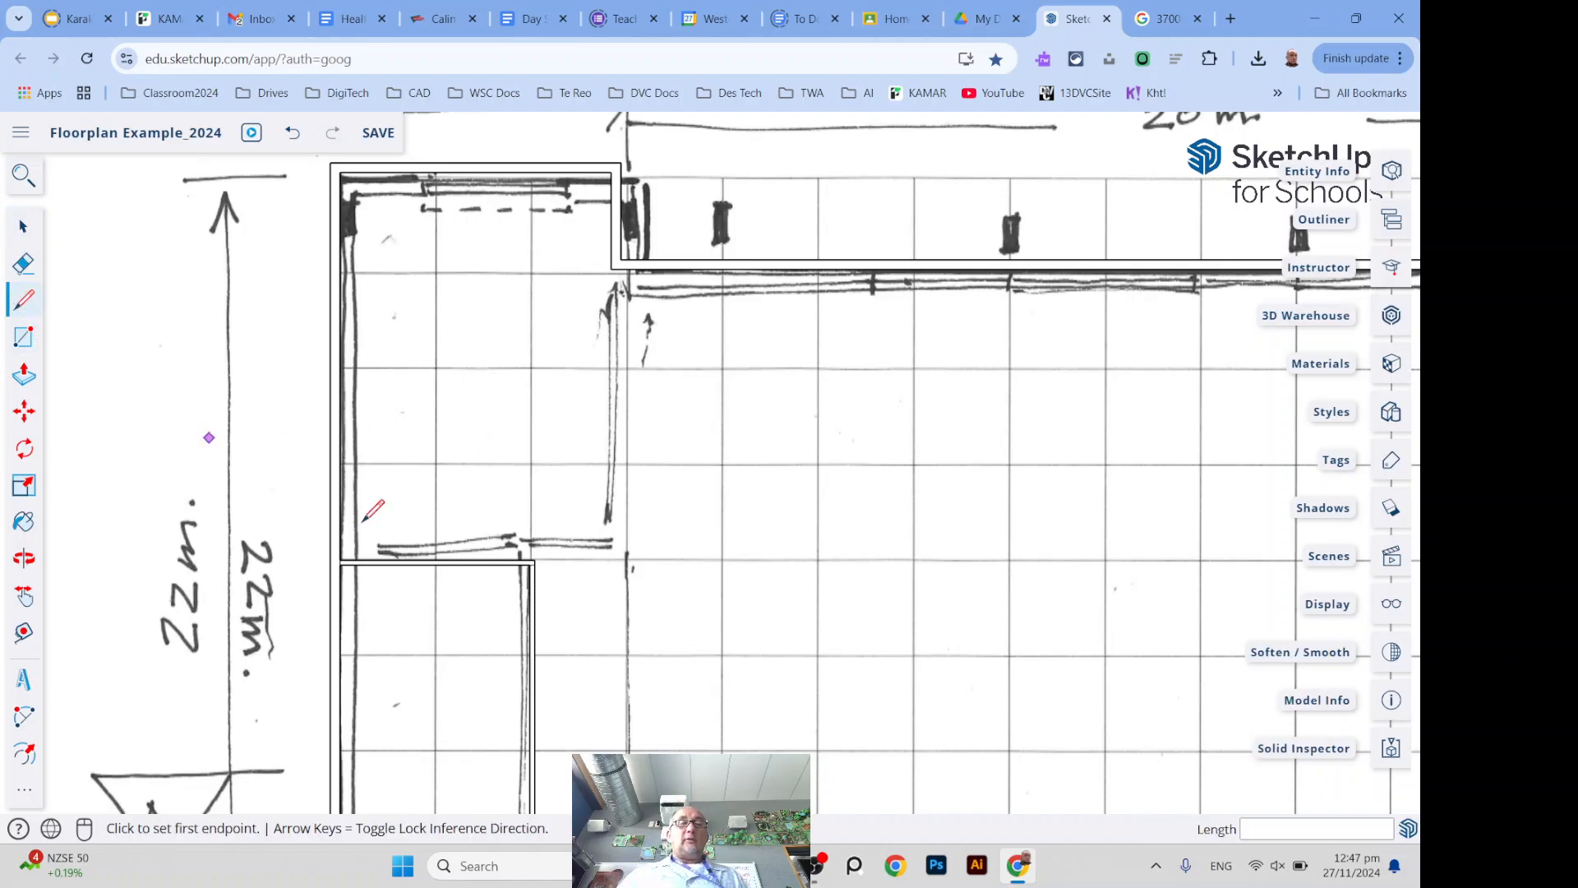
pyautogui.scroll(6, 582, 604)
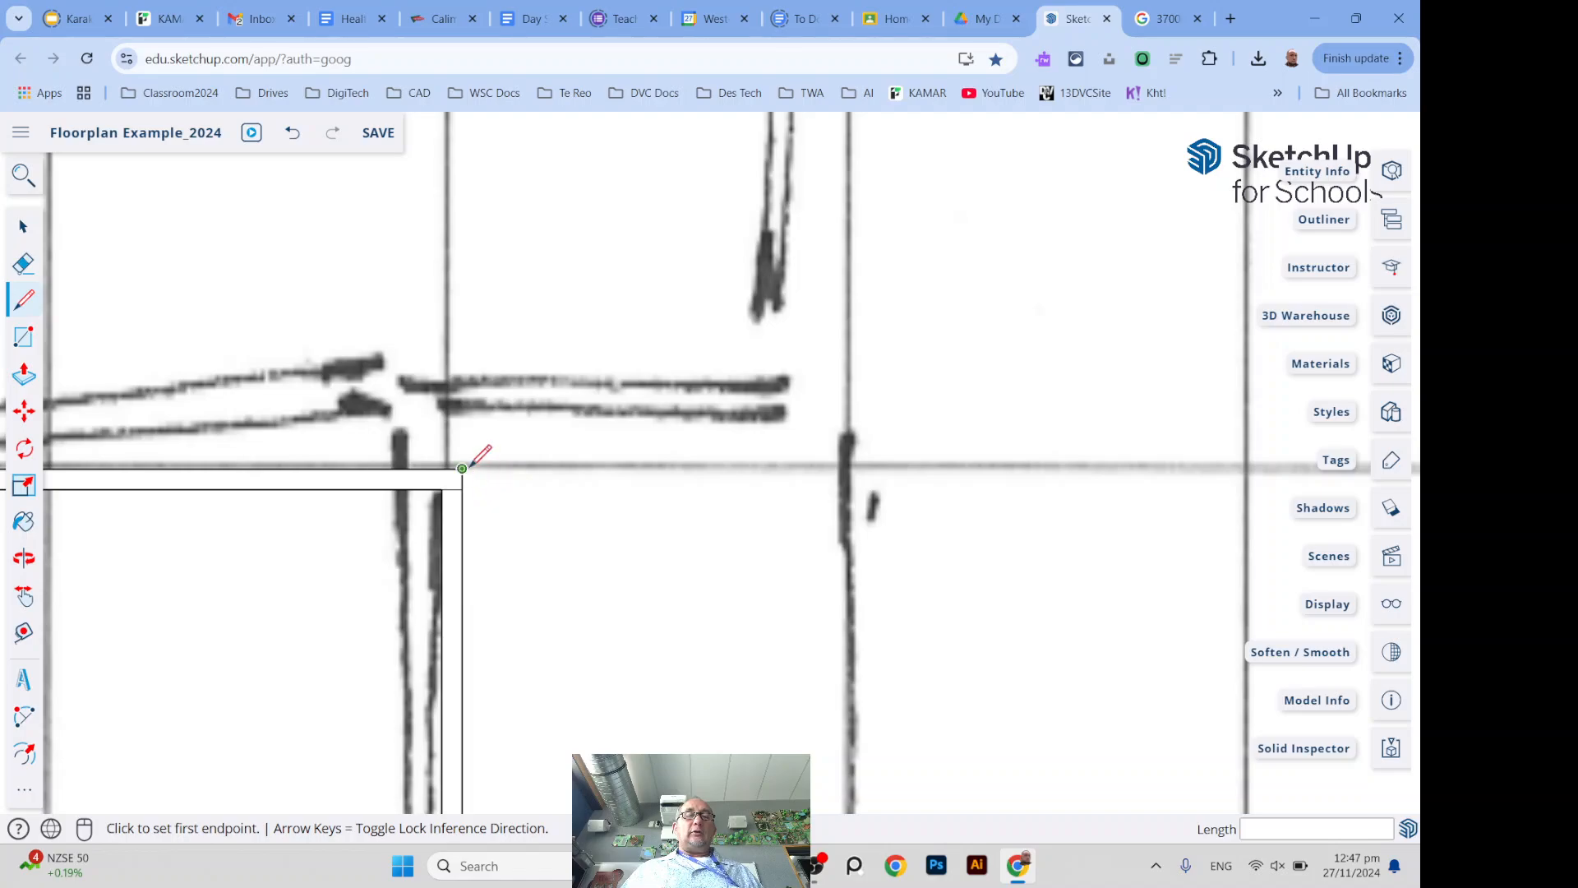
pyautogui.click(462, 469)
pyautogui.scroll(-5, 629, 524)
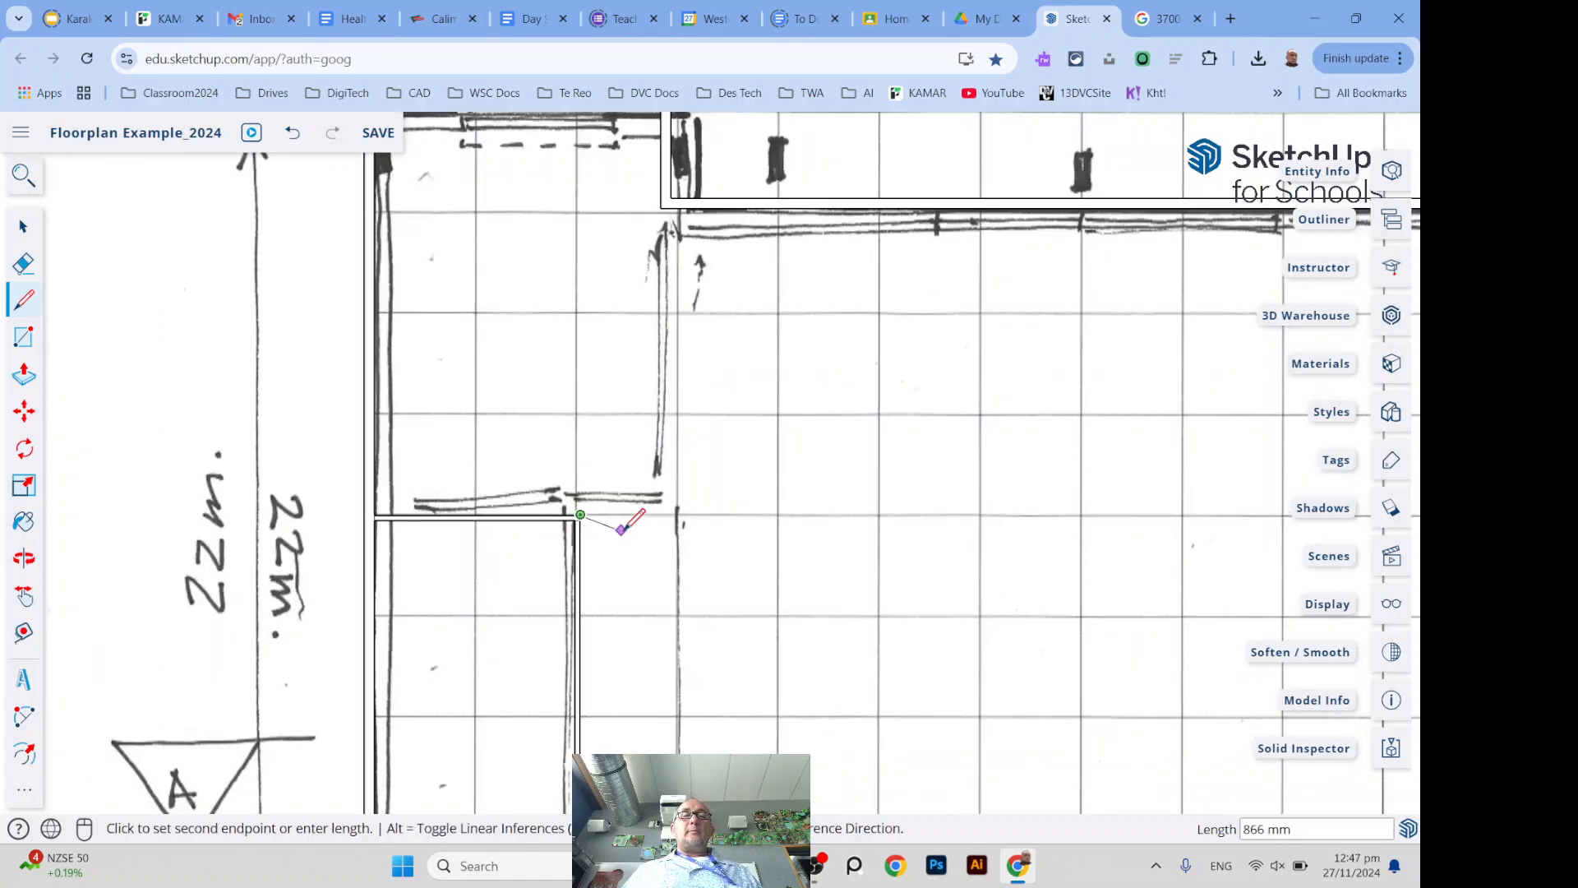
pyautogui.scroll(-1, 621, 530)
pyautogui.scroll(4, 652, 249)
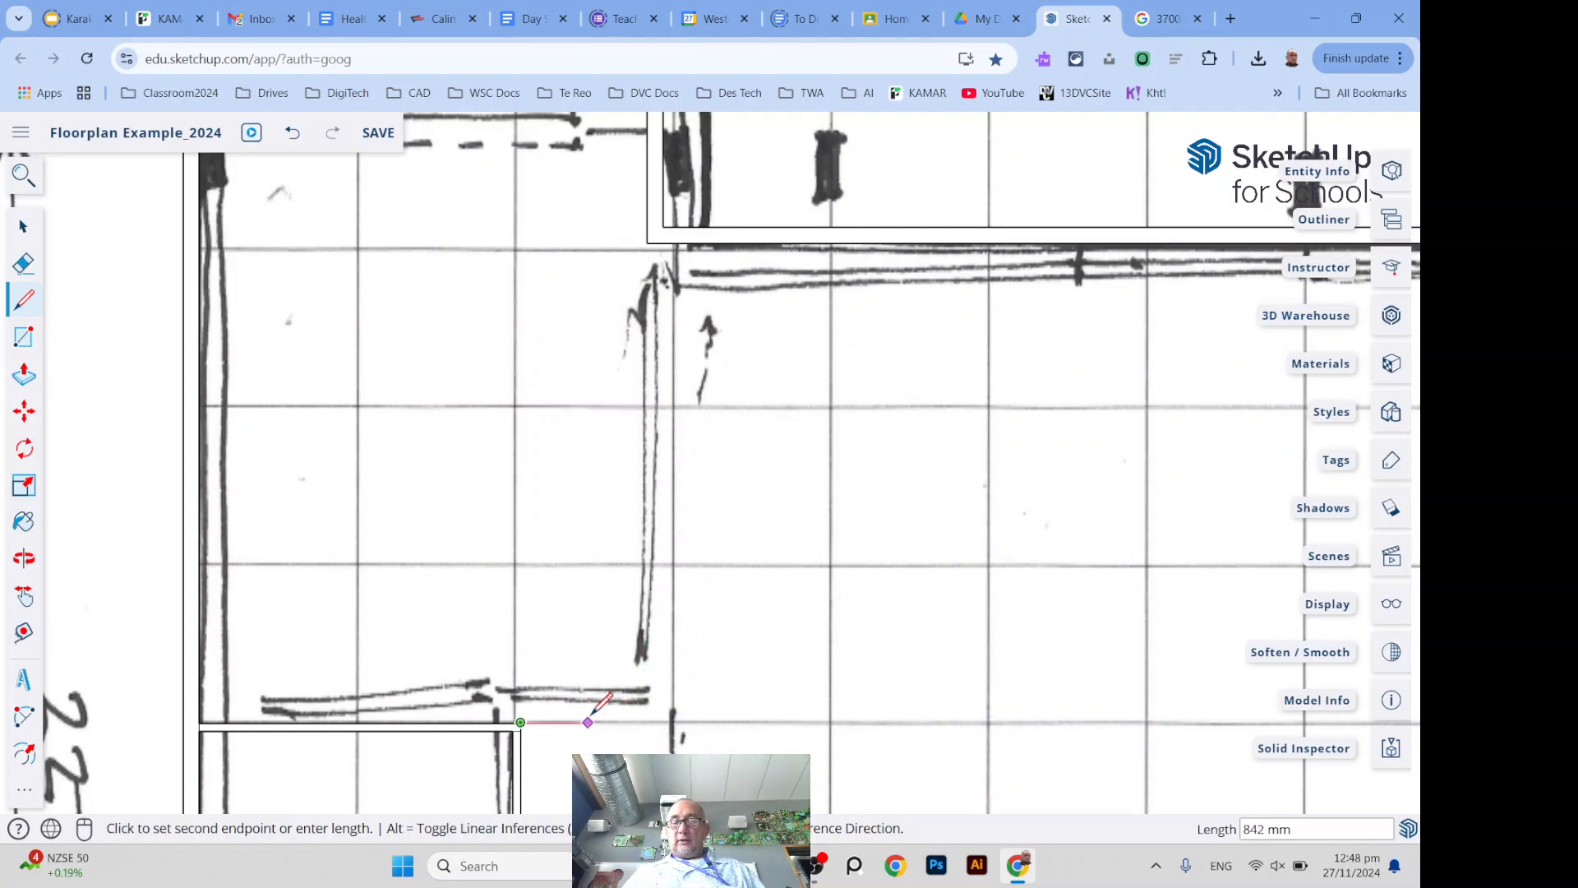
pyautogui.press('Right')
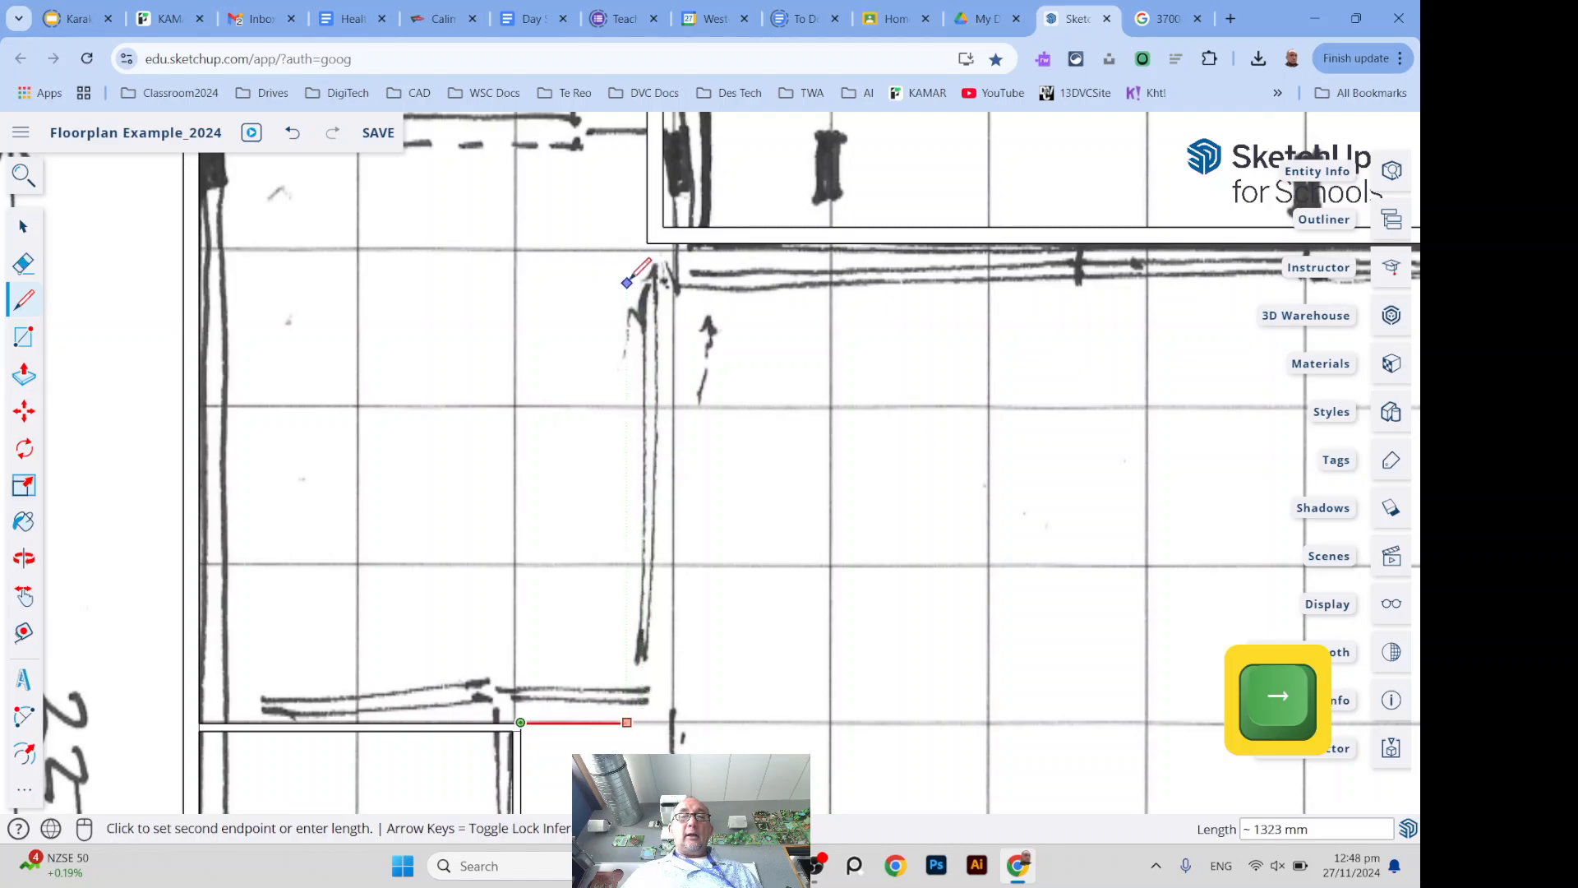
pyautogui.click(655, 236)
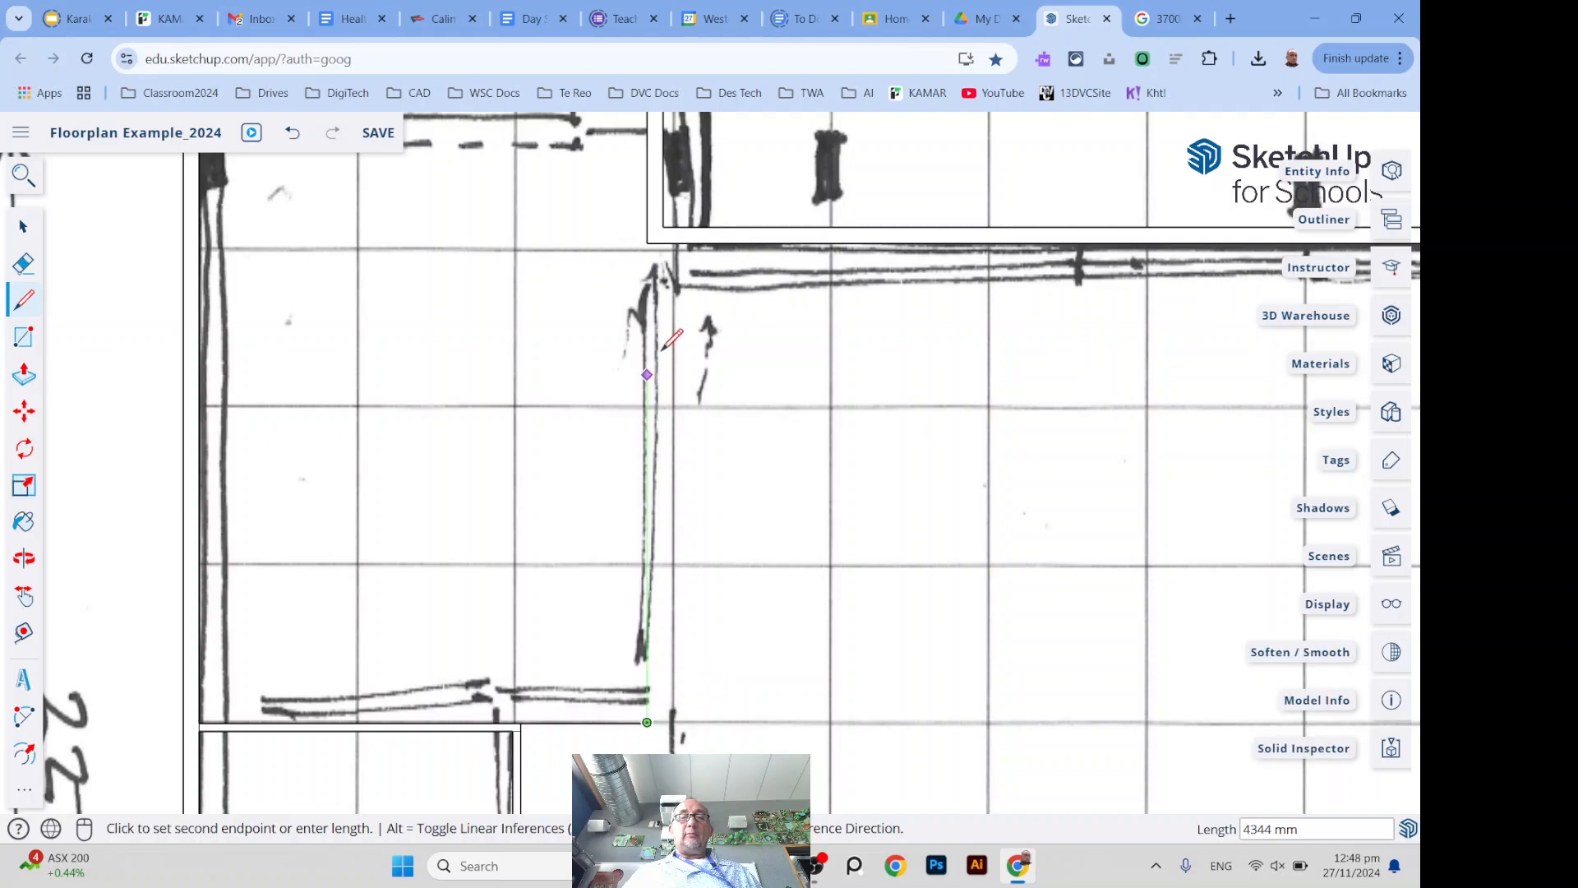
pyautogui.click(647, 242)
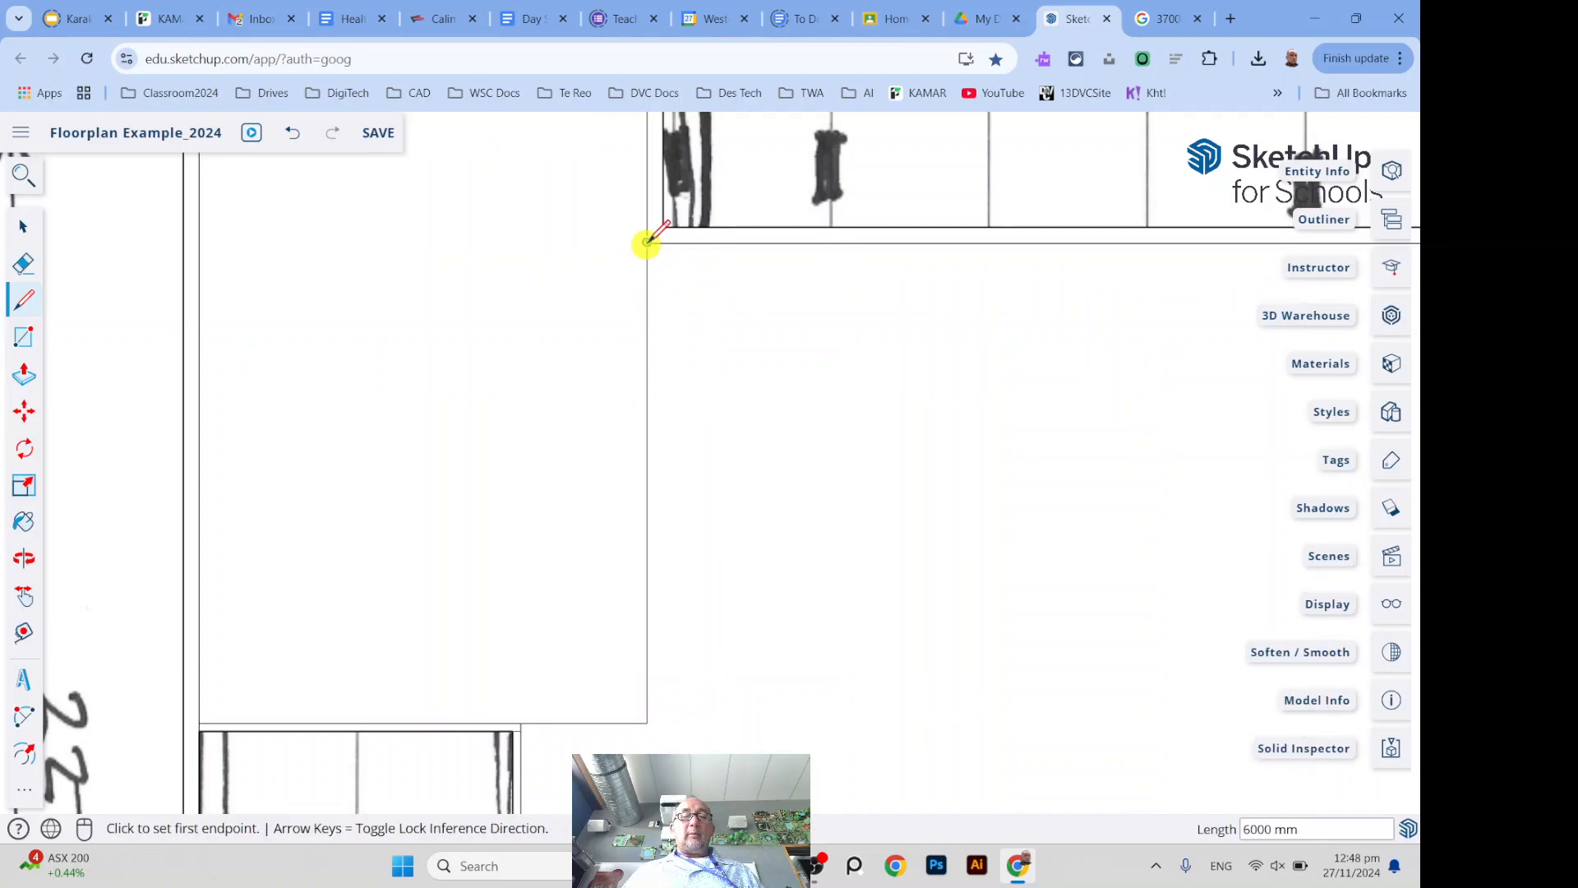
# Delete the face inside the new corner room and the large floor face beside it to uncover the sketch
pyautogui.click(23, 230)
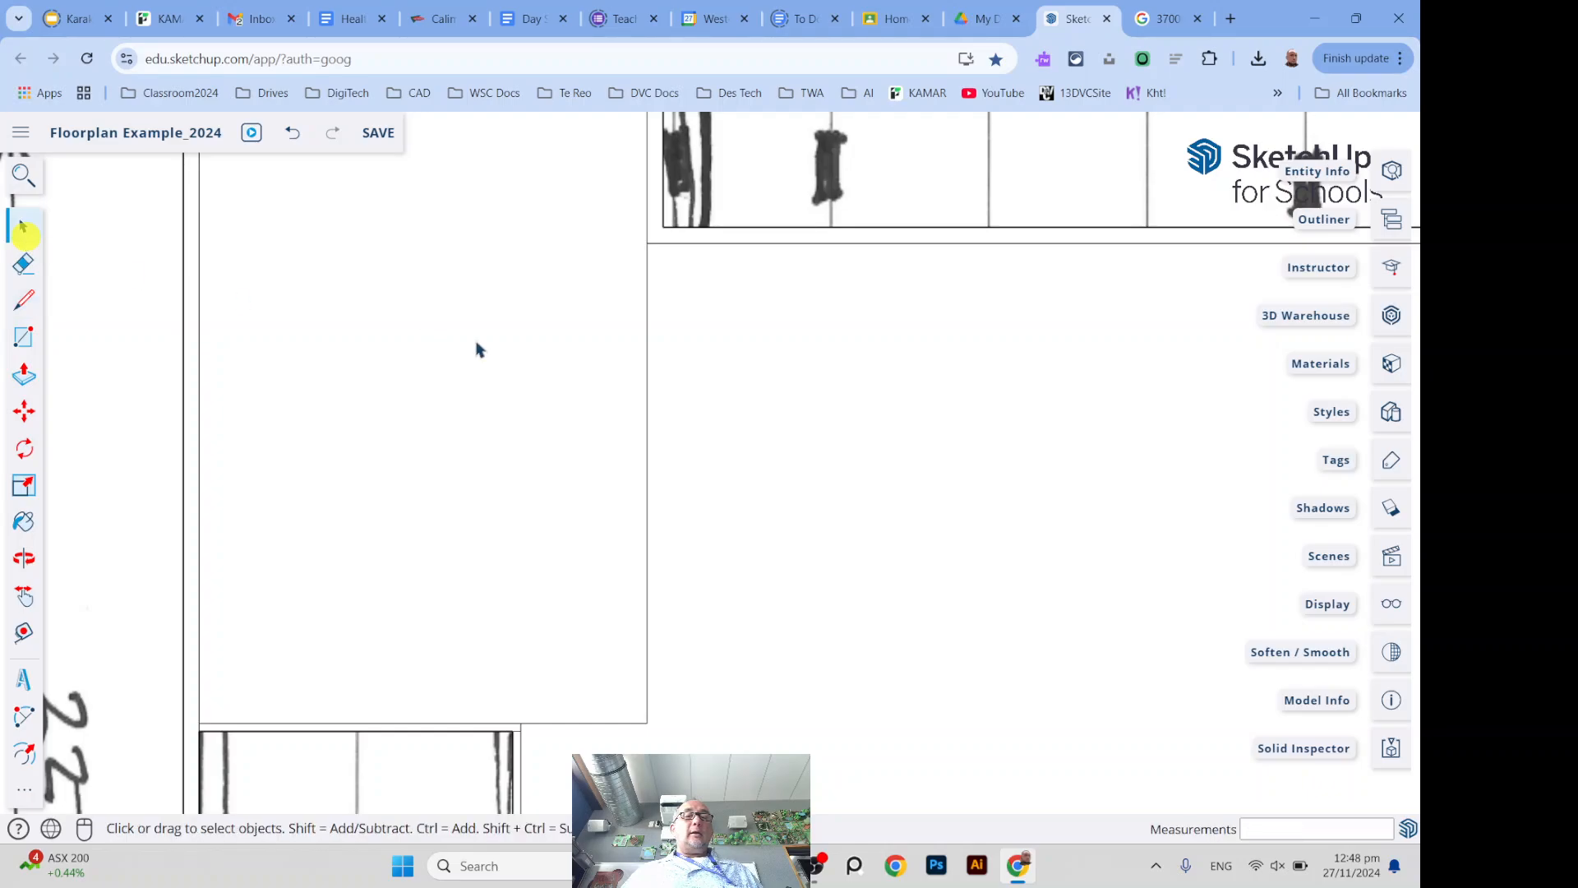
pyautogui.click(494, 350)
pyautogui.press('Delete')
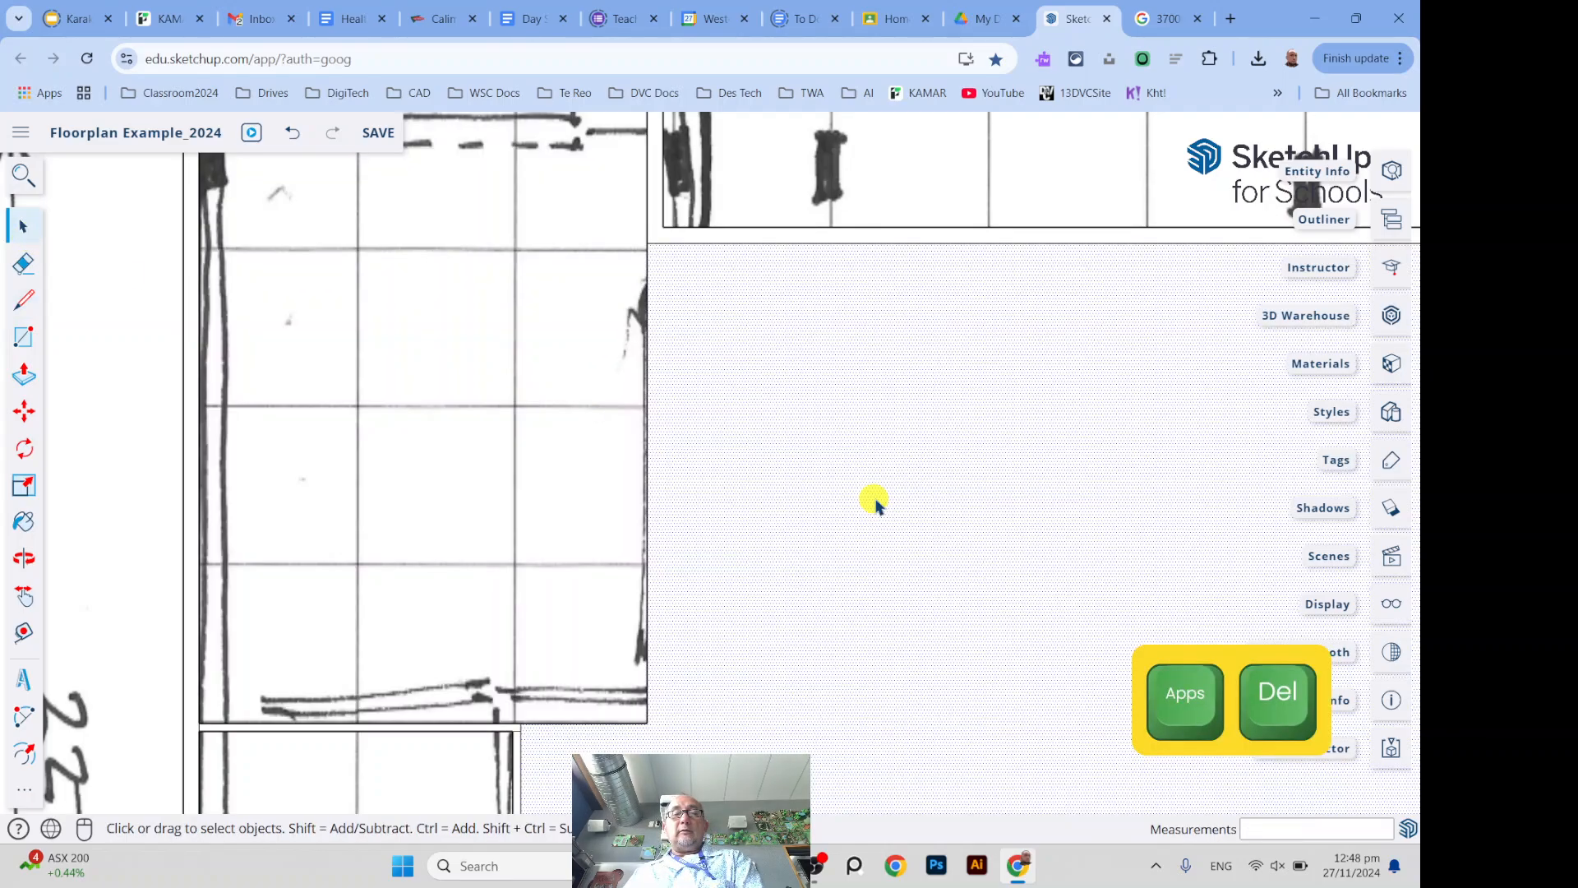
pyautogui.scroll(4, 874, 498)
pyautogui.scroll(3, 682, 576)
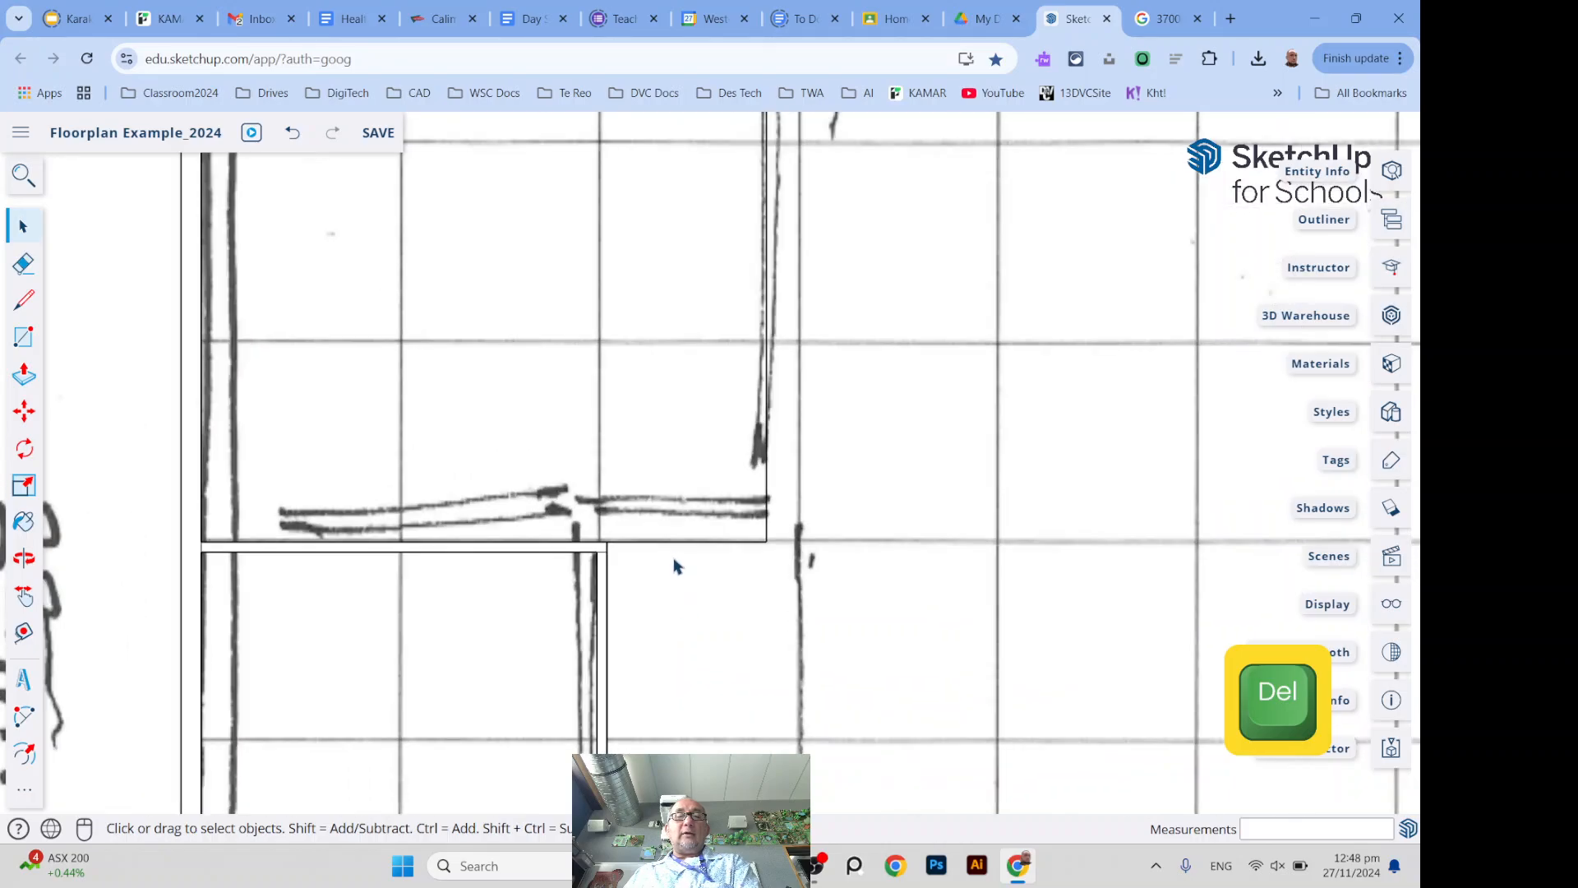
# Offset the corner room's two new boundary lines outward by 100 mm to form its wall thickness
pyautogui.click(672, 541)
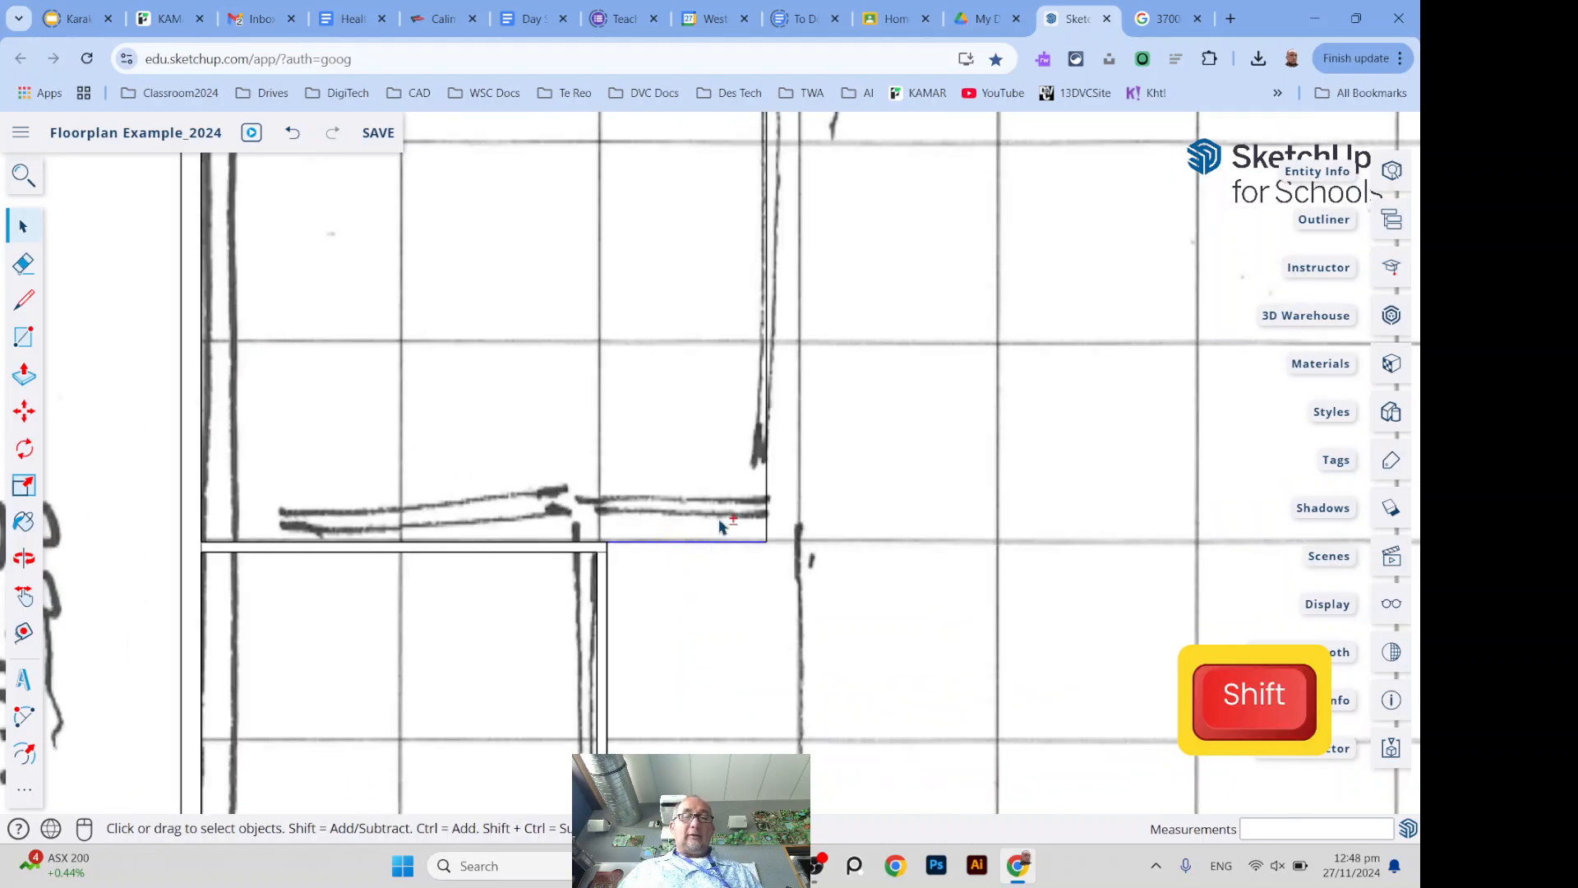
pyautogui.keyDown('shift'); pyautogui.click(766, 460); pyautogui.keyUp('shift')
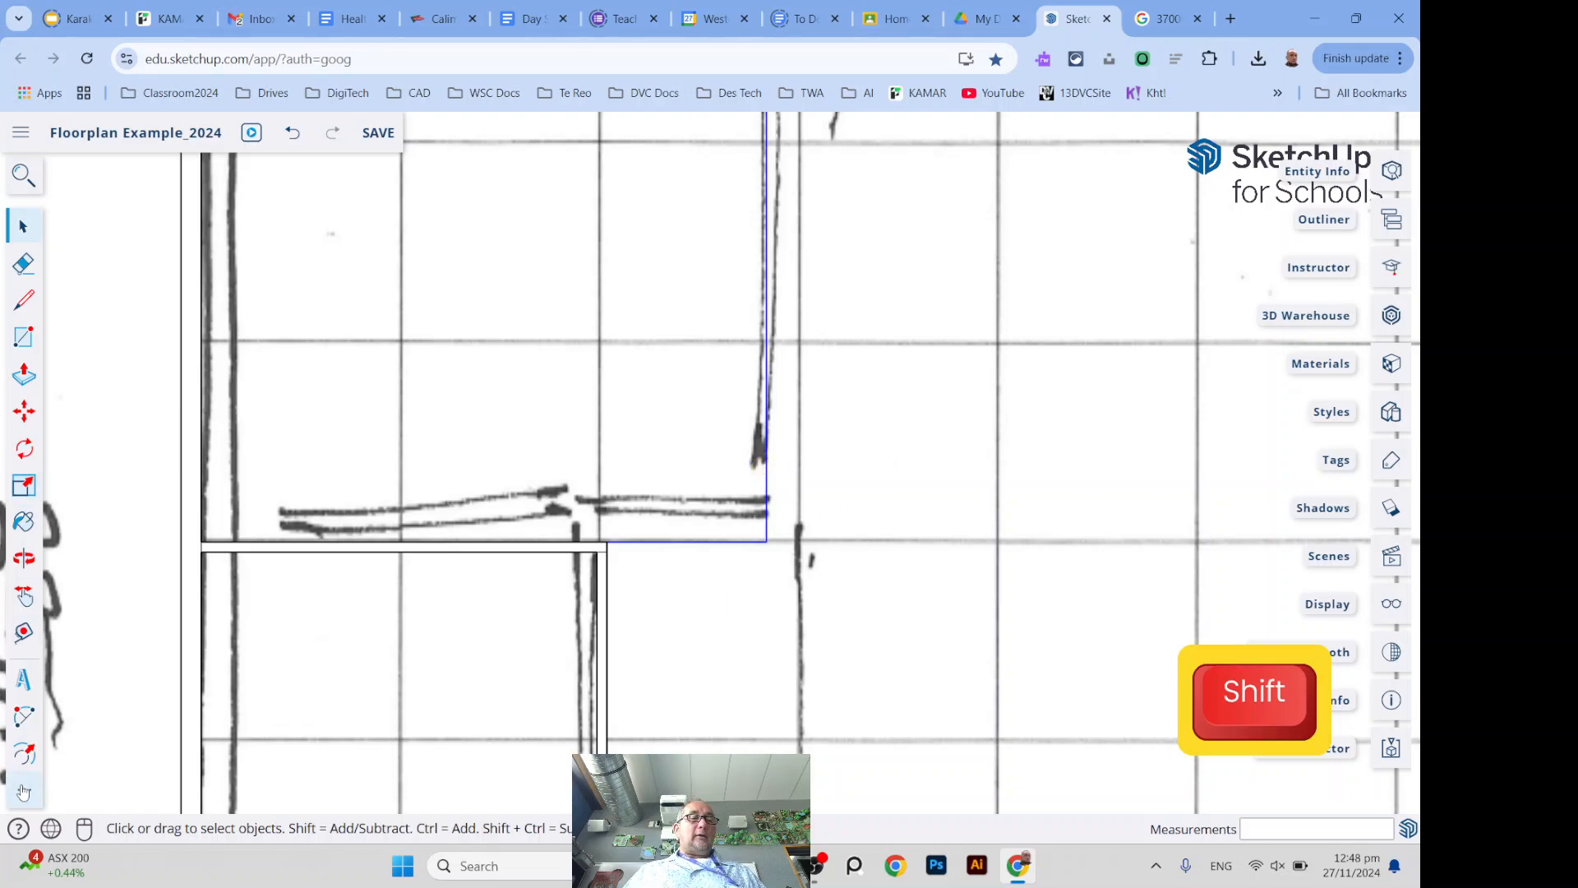
pyautogui.click(21, 760)
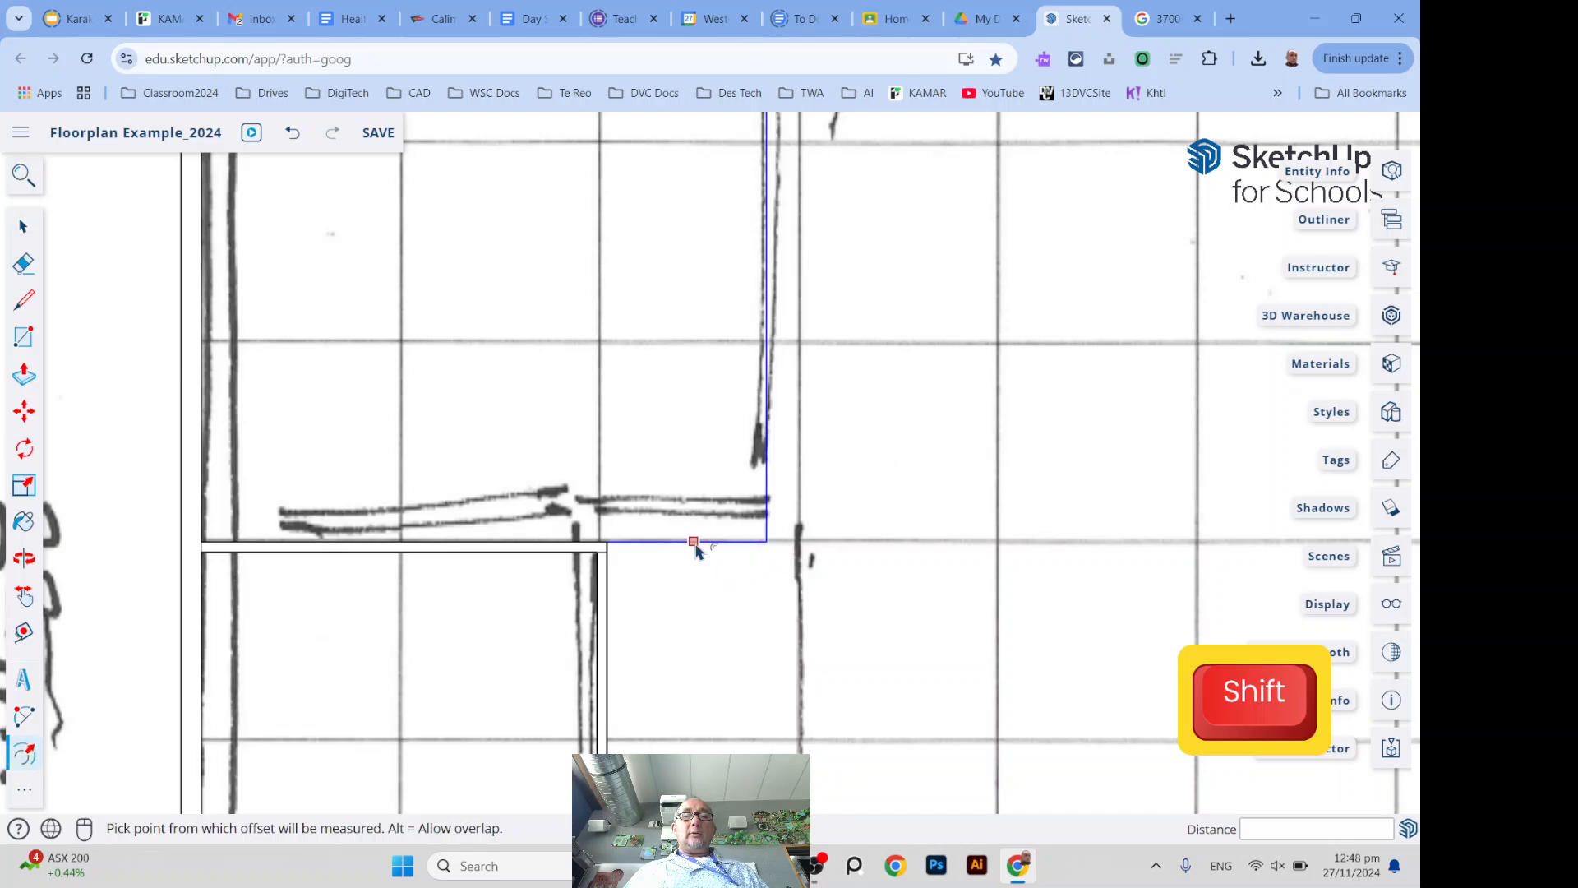
pyautogui.click(695, 541)
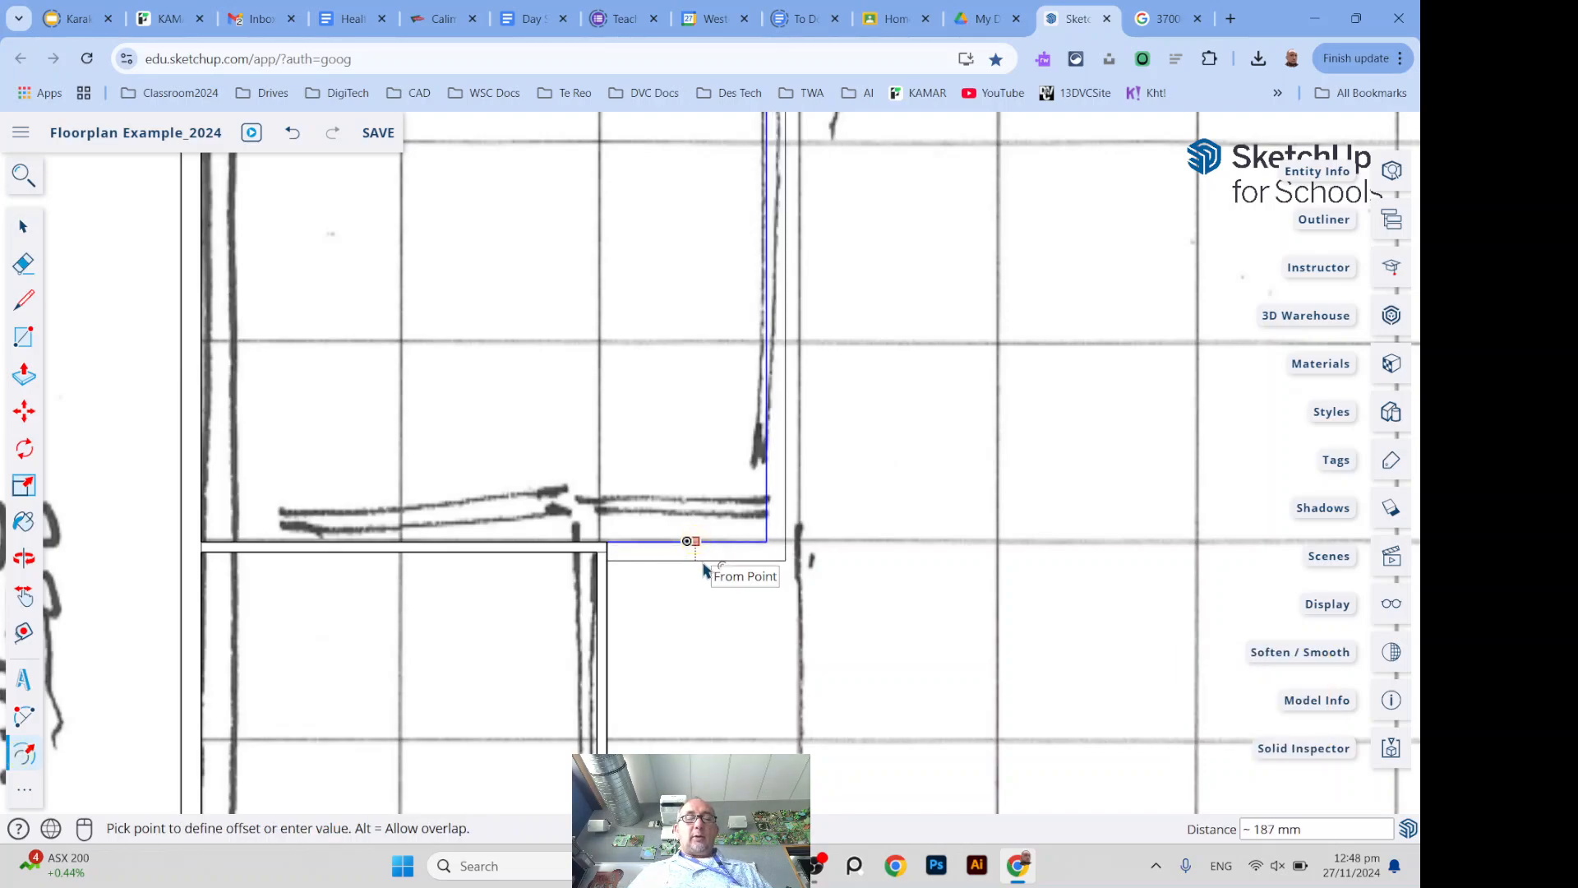
pyautogui.write('100')
pyautogui.press('Return')
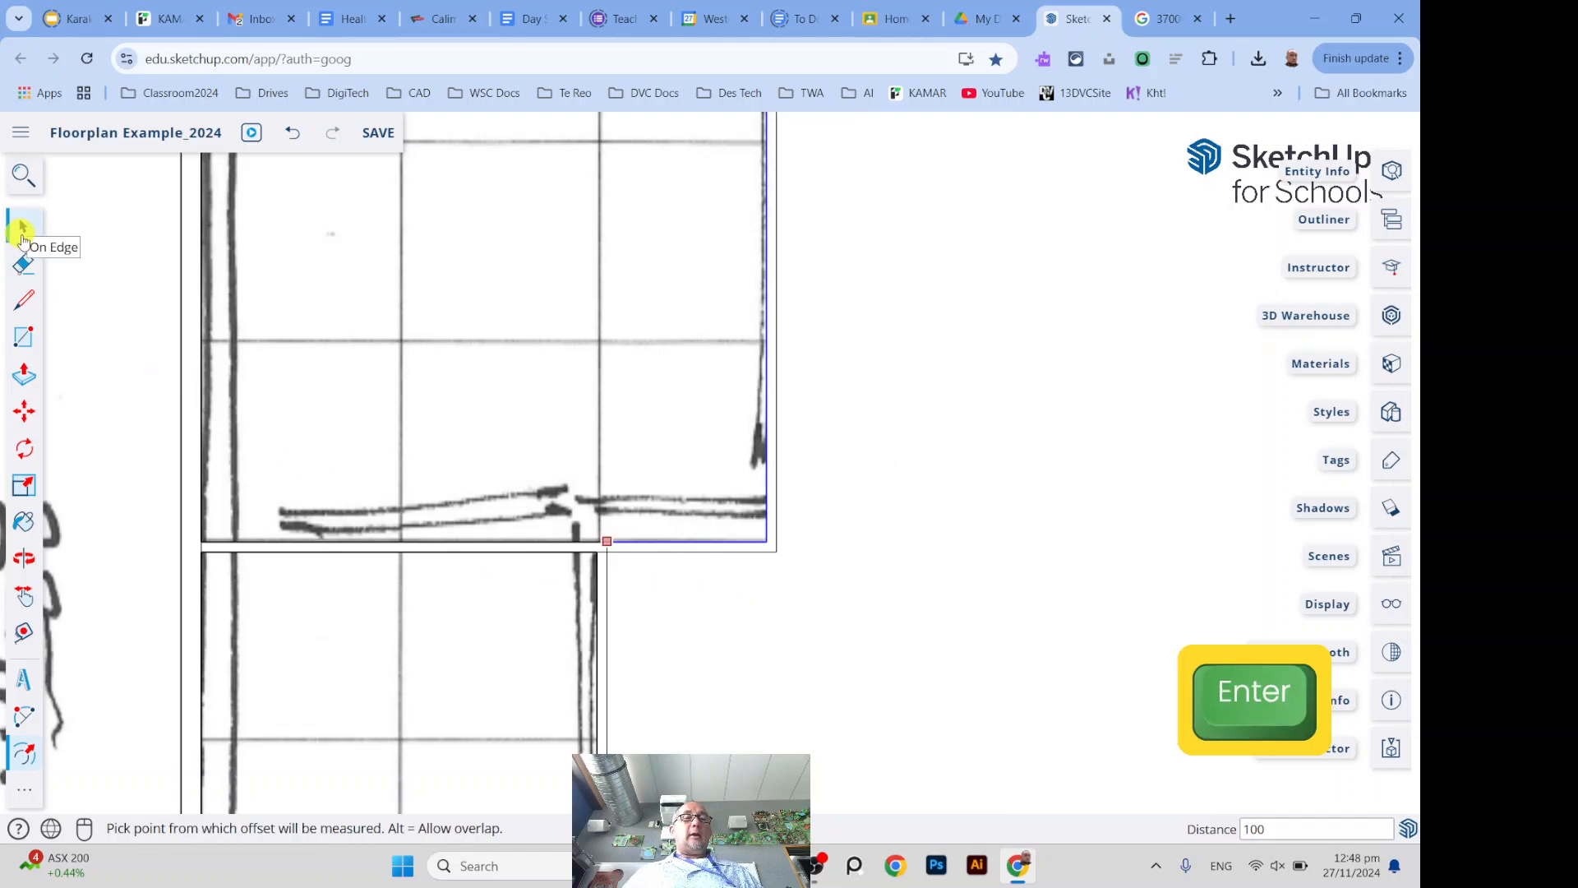
pyautogui.click(981, 416)
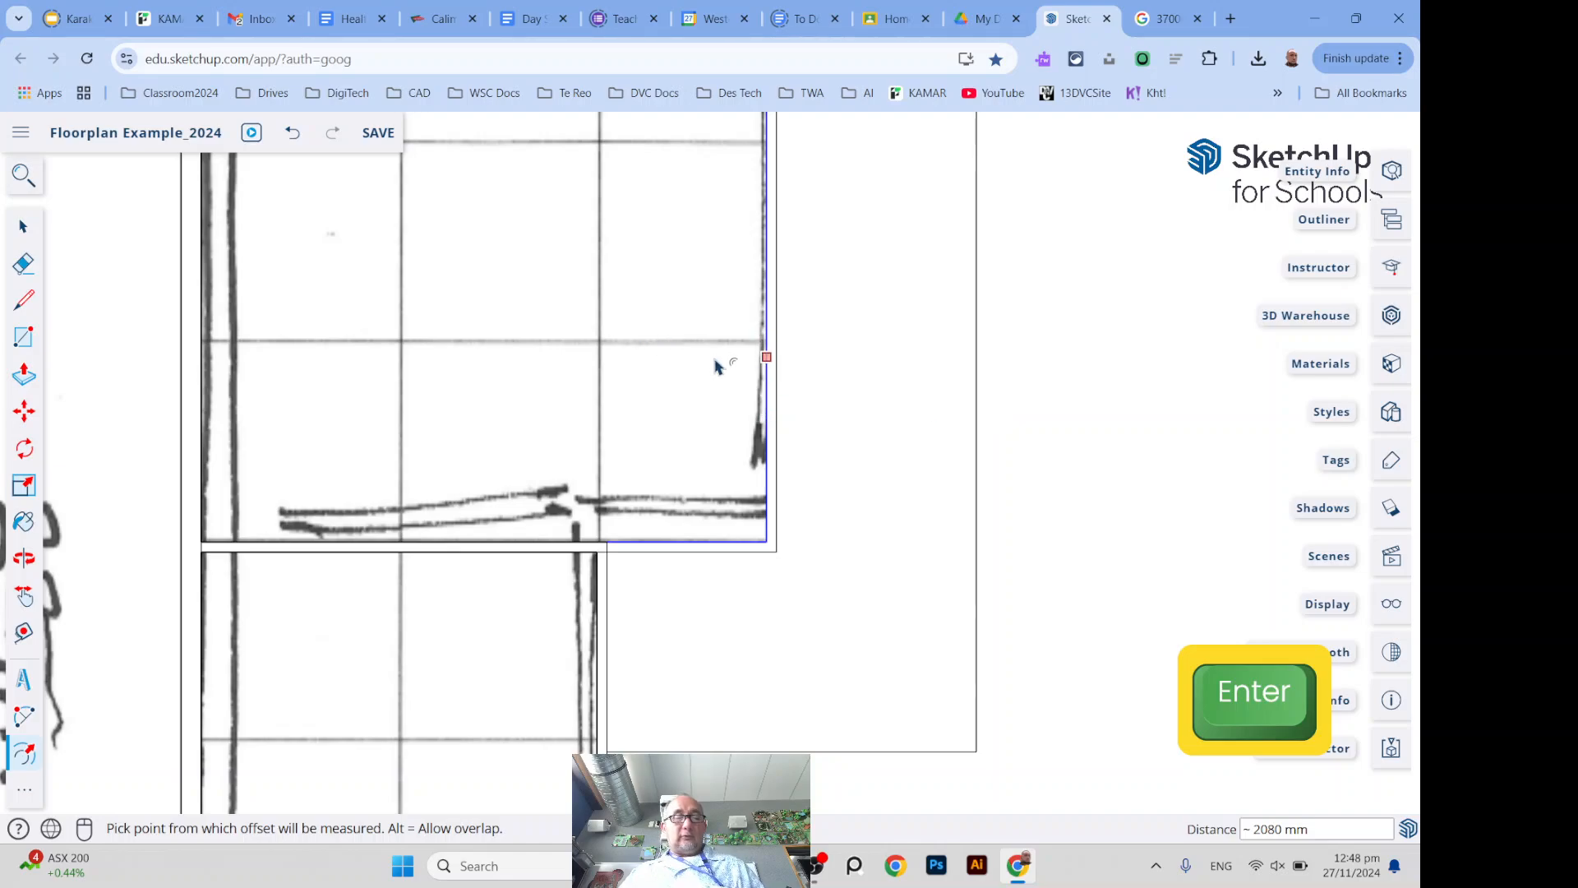
pyautogui.hotkey('ctrl', 'z')
pyautogui.click(767, 329)
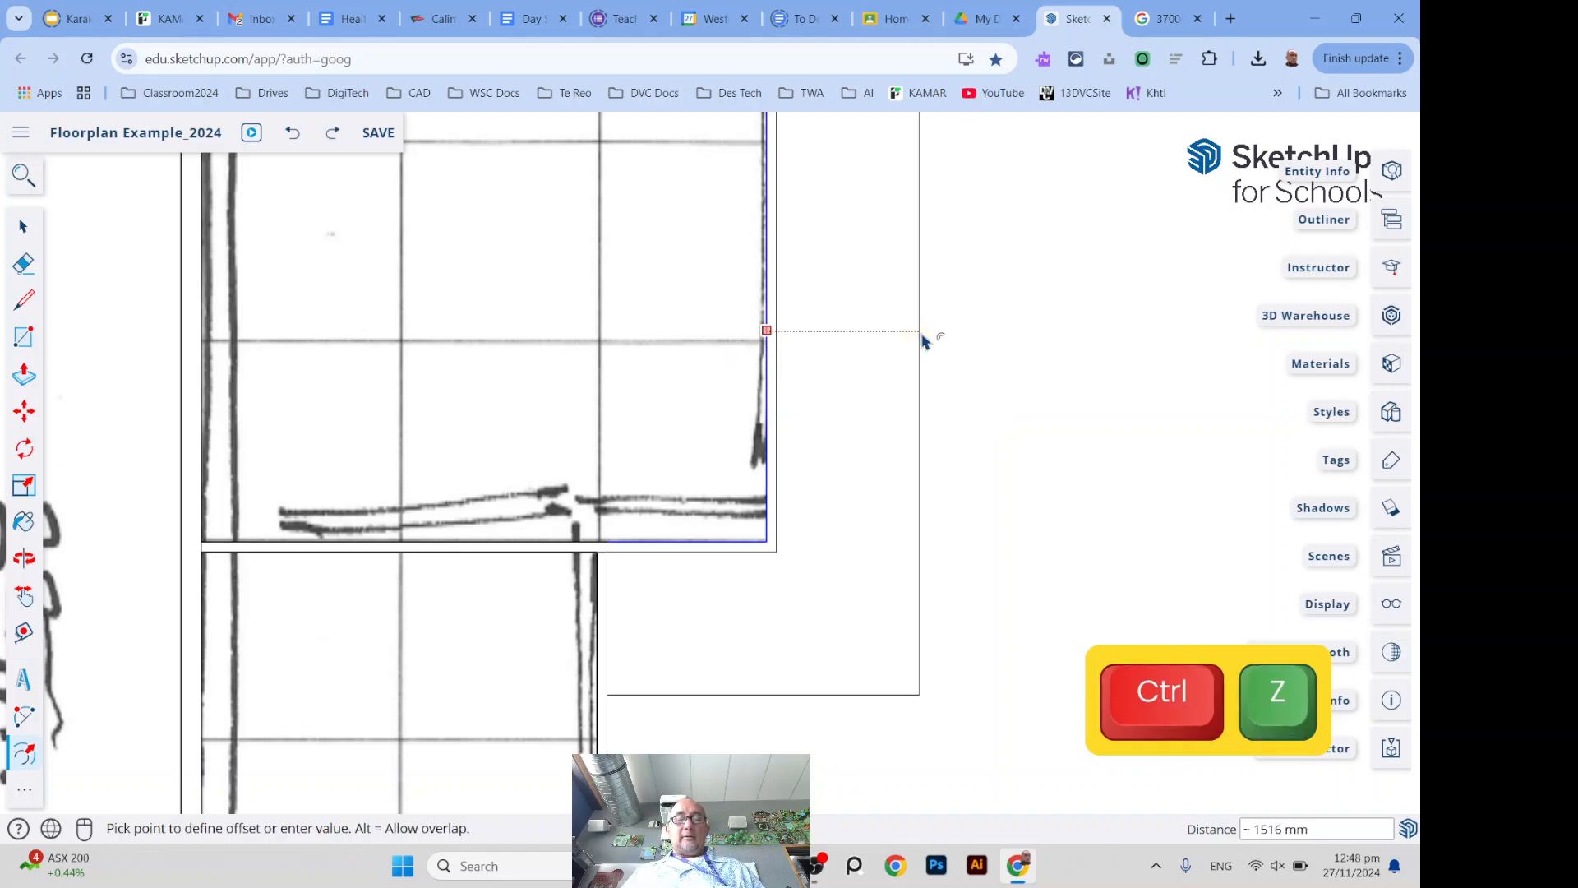
pyautogui.press('Escape')
# Delete the large floor face outside the corner room's new walls to uncover the sketch
pyautogui.click(25, 228)
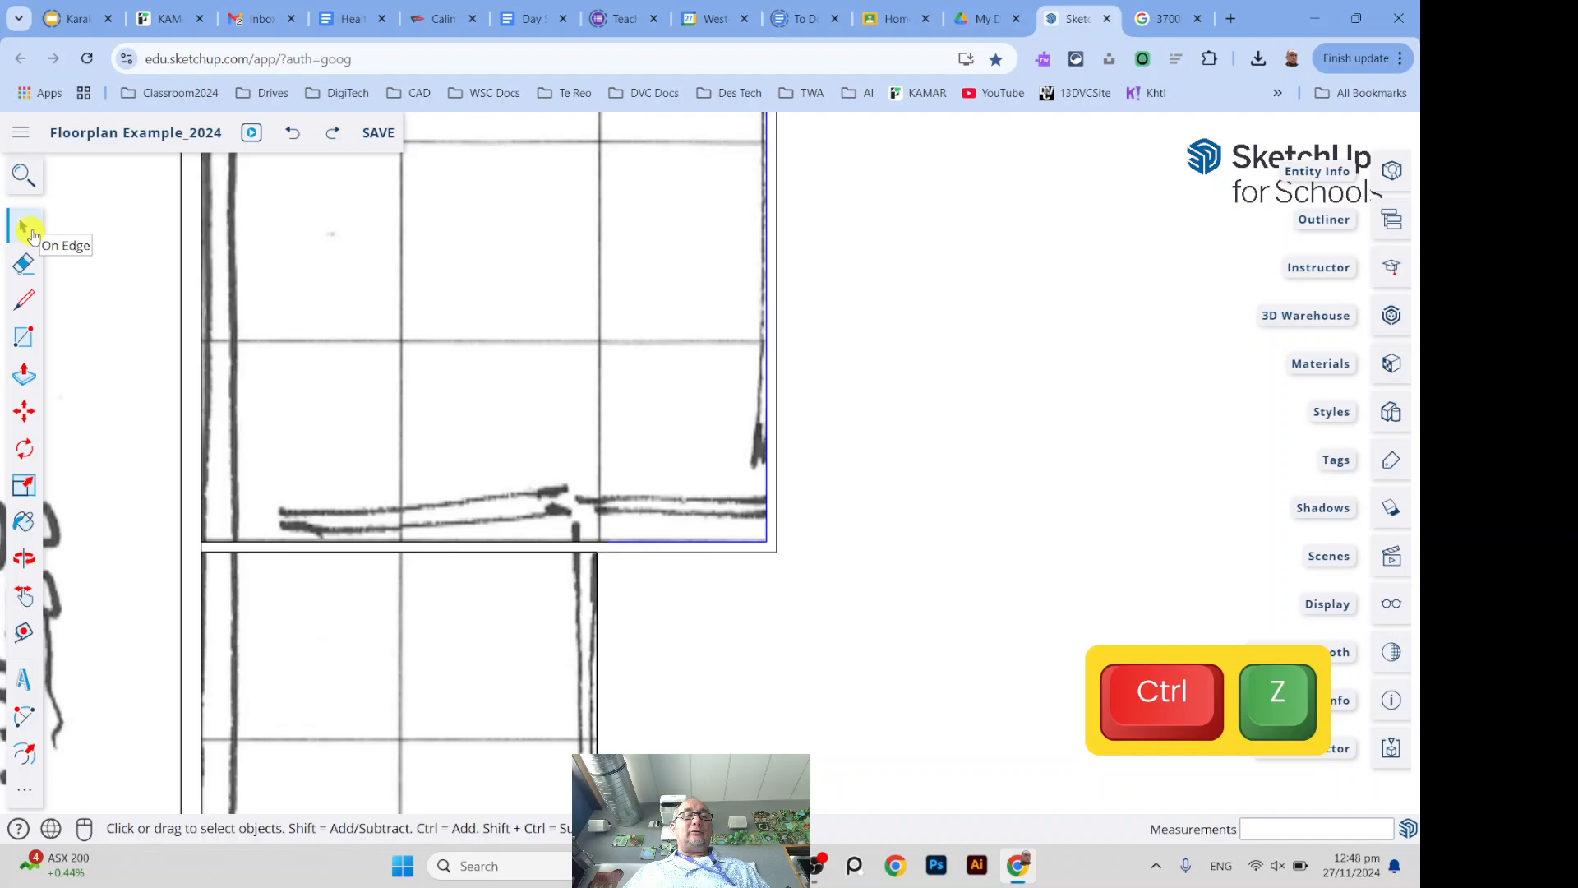
pyautogui.click(995, 348)
pyautogui.press('Delete')
pyautogui.scroll(-6, 972, 387)
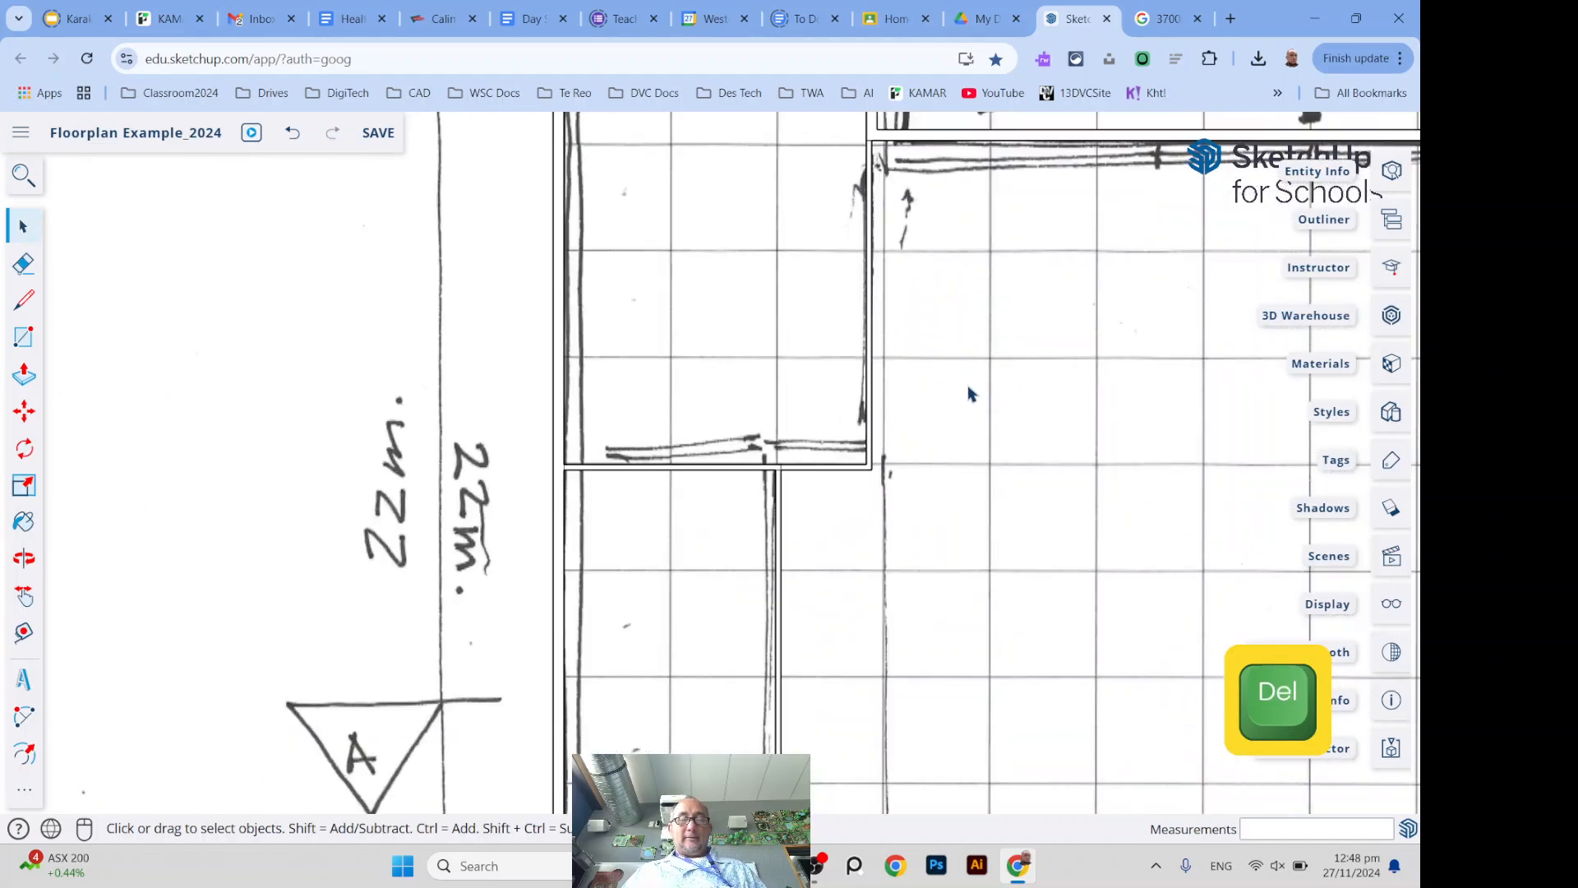
pyautogui.scroll(-2, 529, 355)
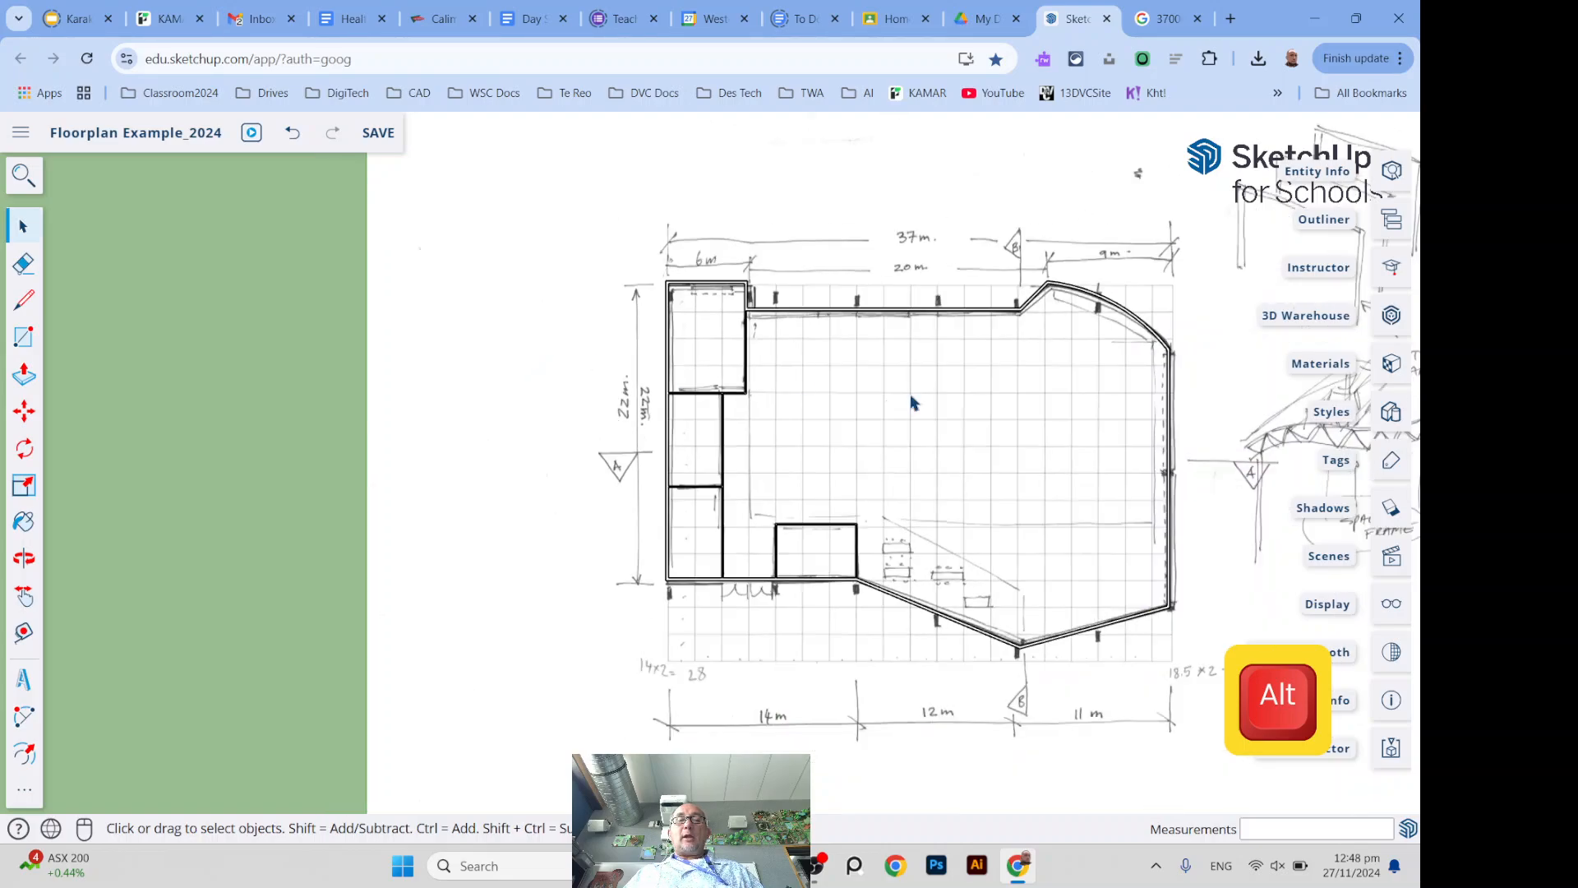
# Save the floor plan model
pyautogui.scroll(1, 1092, 457)
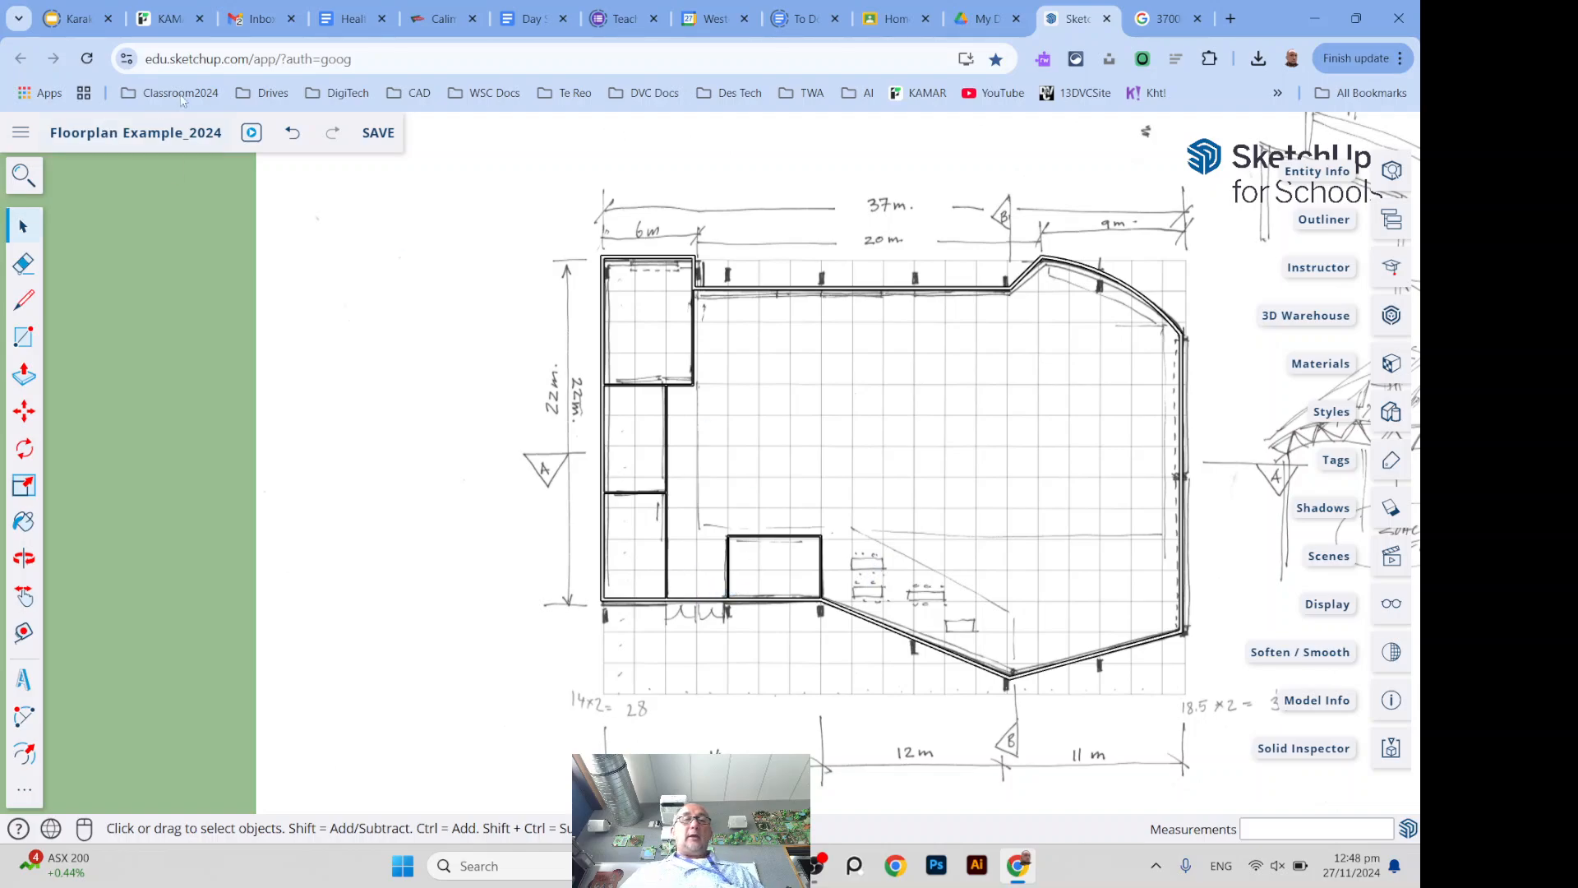
pyautogui.click(372, 134)
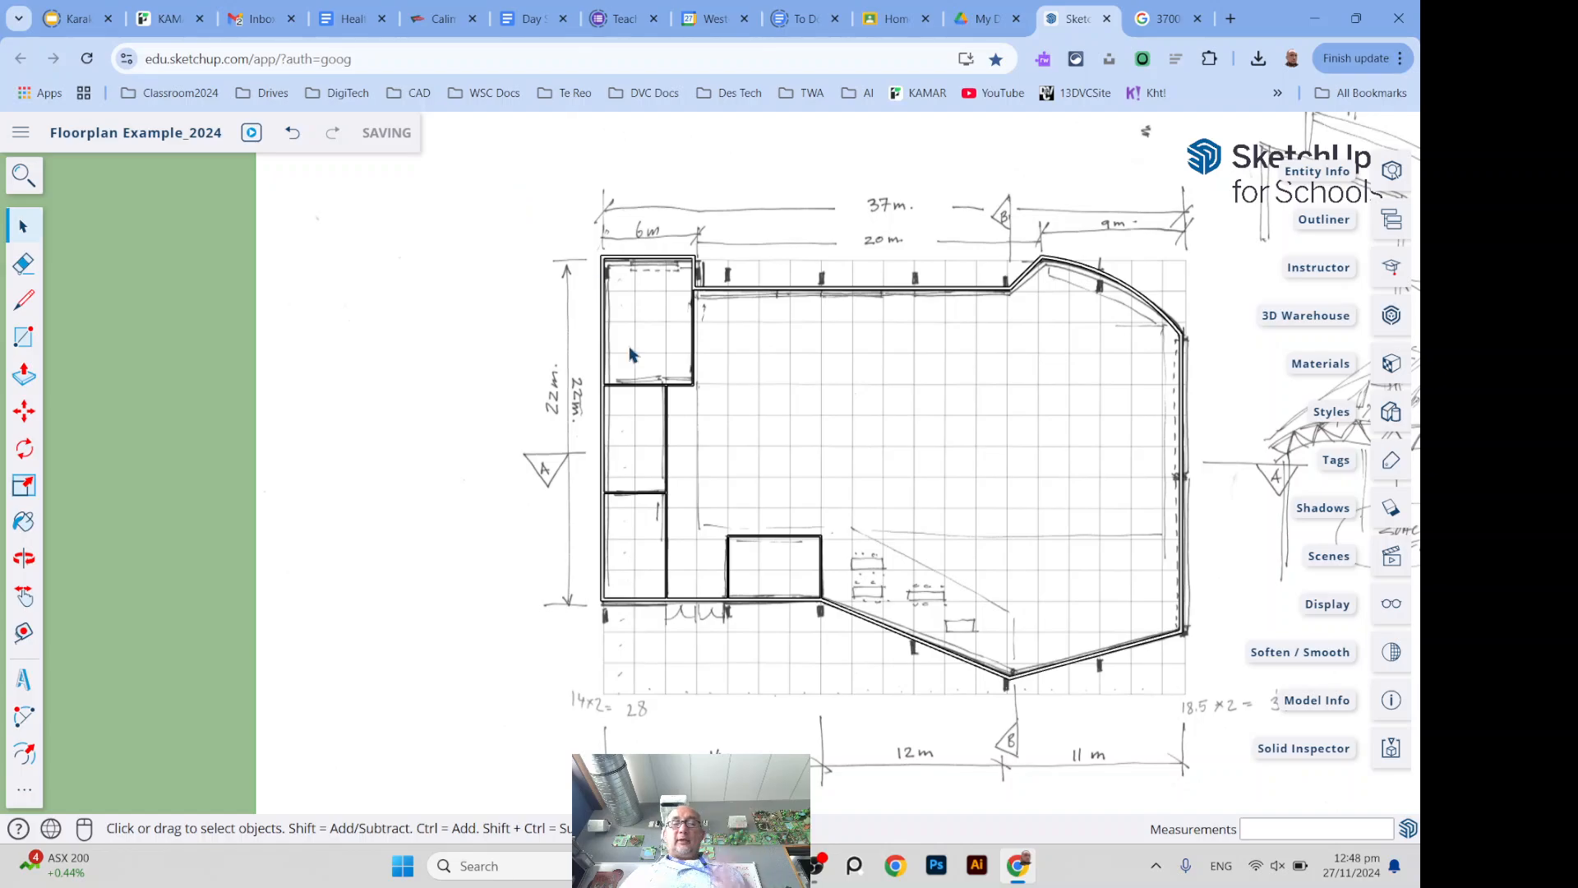
pyautogui.click(819, 865)
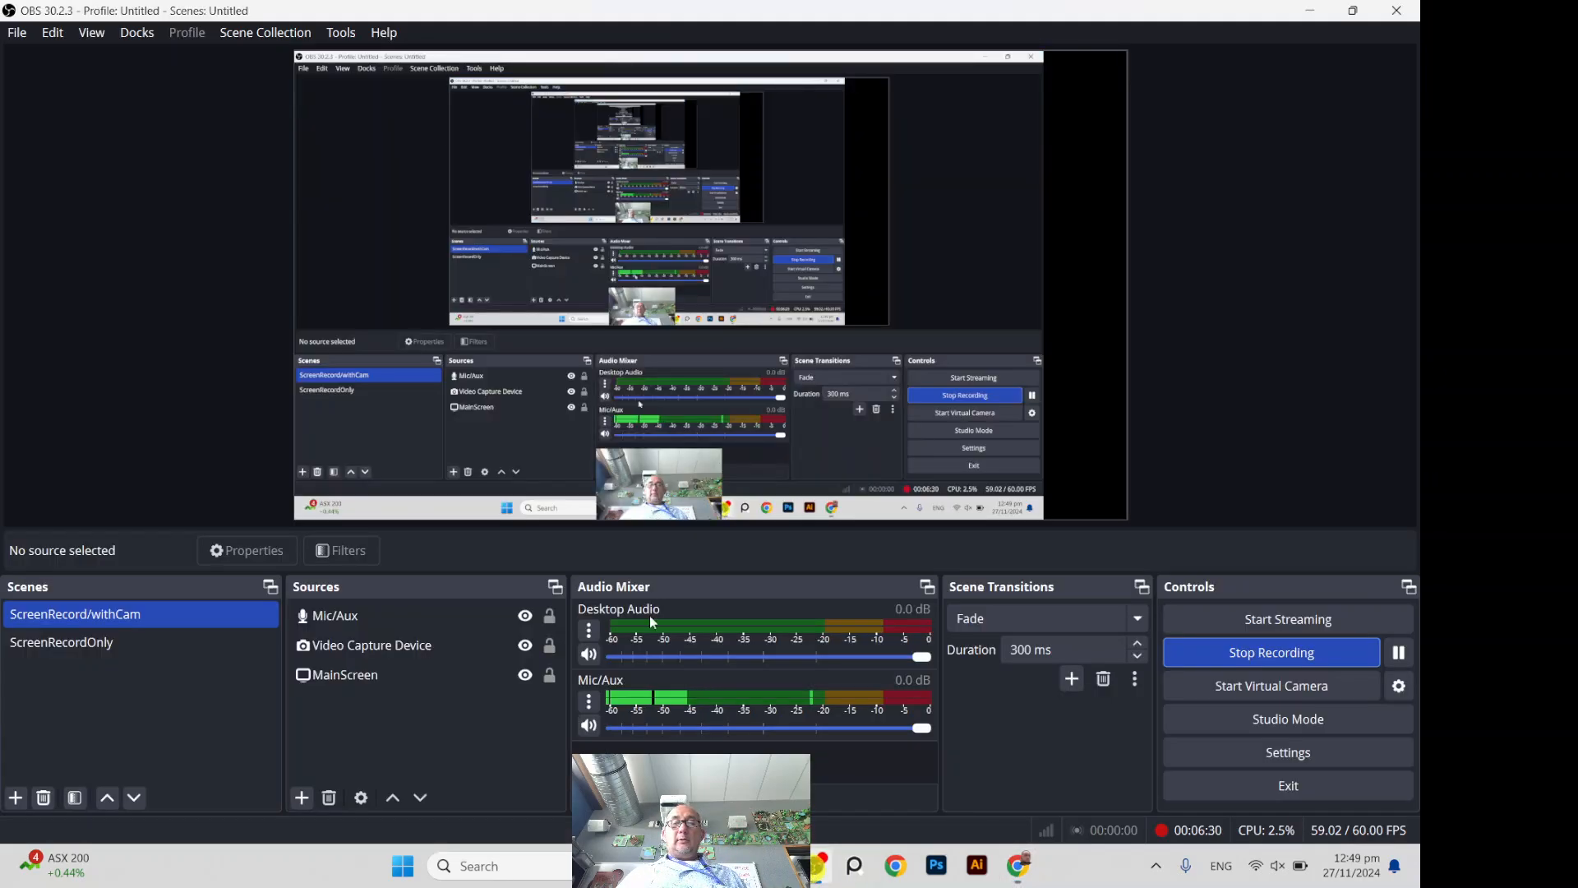